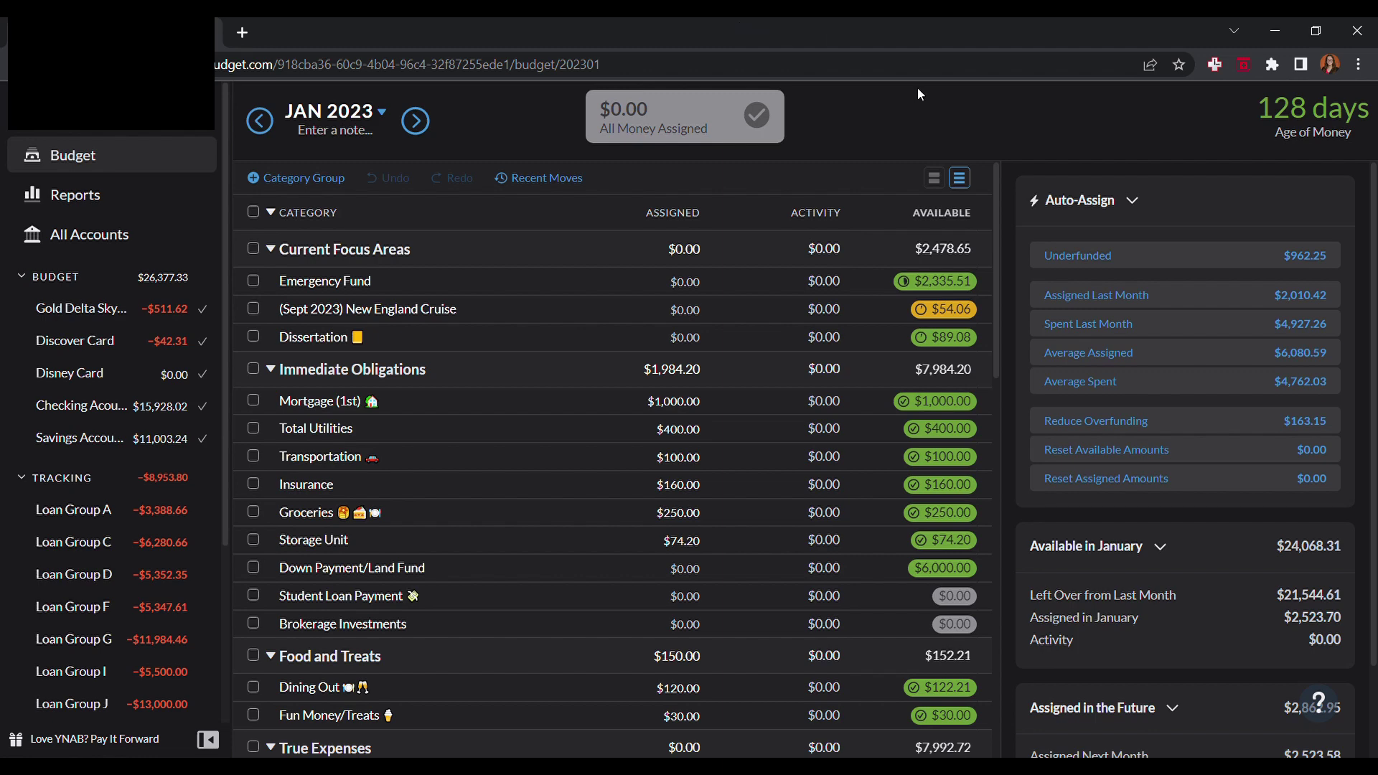
- Reconcile the Retirement Account - TIAA tracking account to a current balance of $14,536.25, creating an adjustment for the difference
{"action": "scroll", "coordinate": [161, 298], "scroll_direction": "down", "scroll_amount": 1}
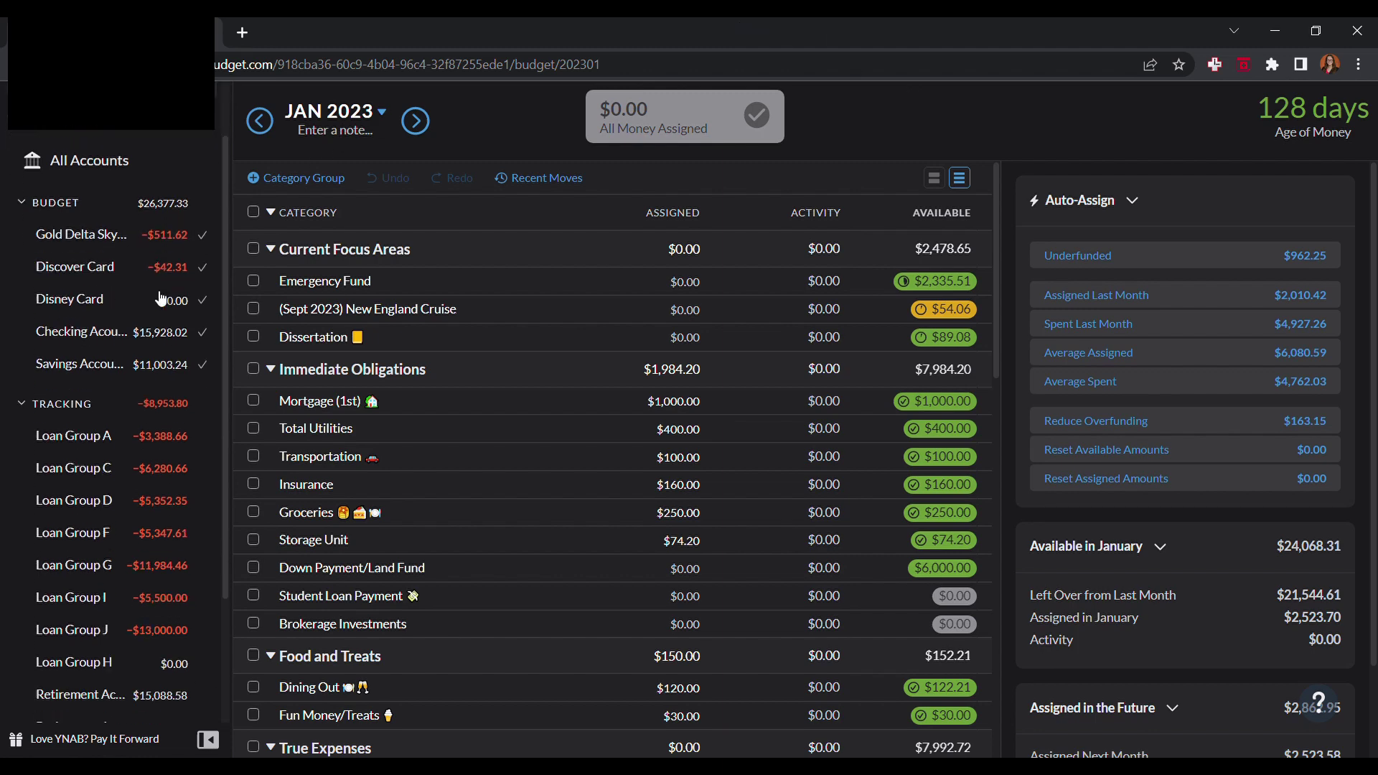
{"action": "scroll", "coordinate": [161, 299], "scroll_direction": "down", "scroll_amount": 2}
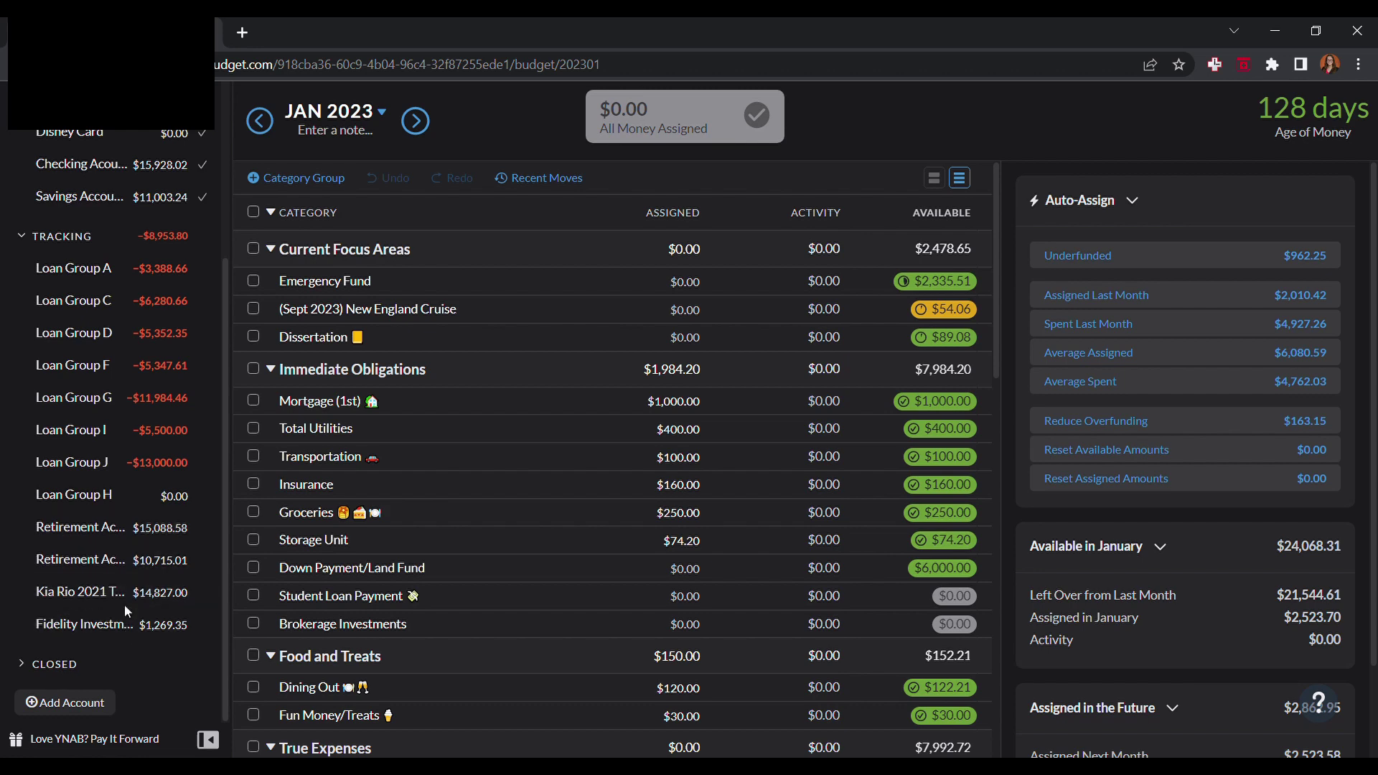
{"action": "left_click", "coordinate": [120, 533]}
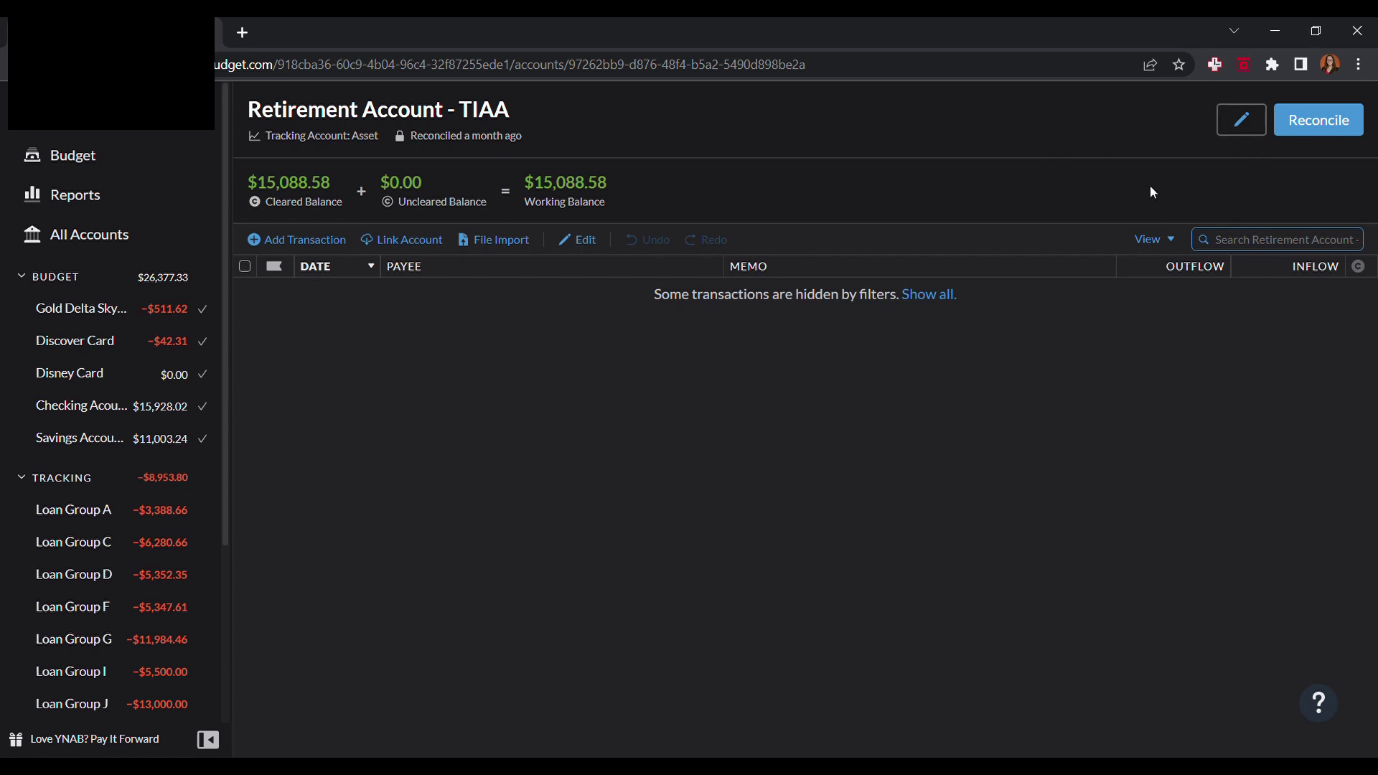
{"action": "left_click", "coordinate": [1362, 128]}
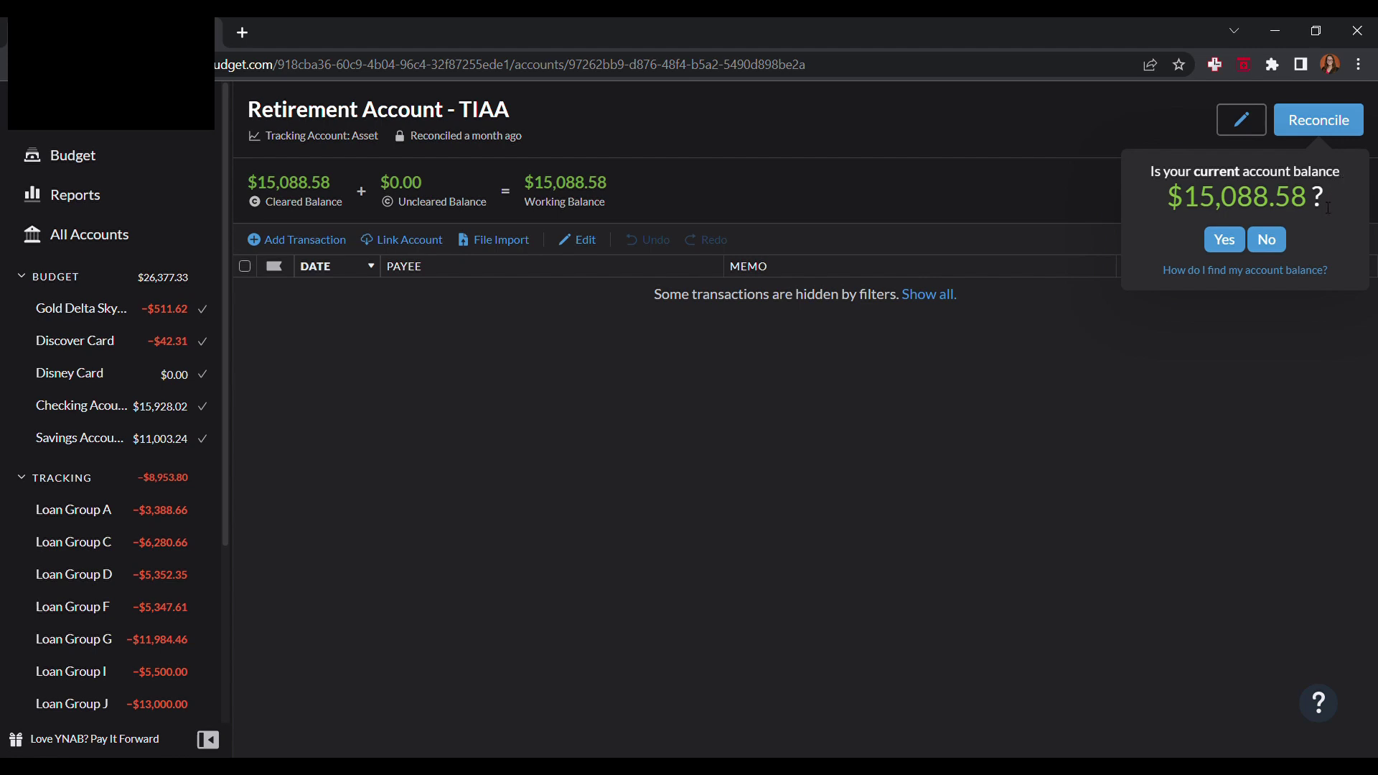
{"action": "left_click", "coordinate": [1269, 240]}
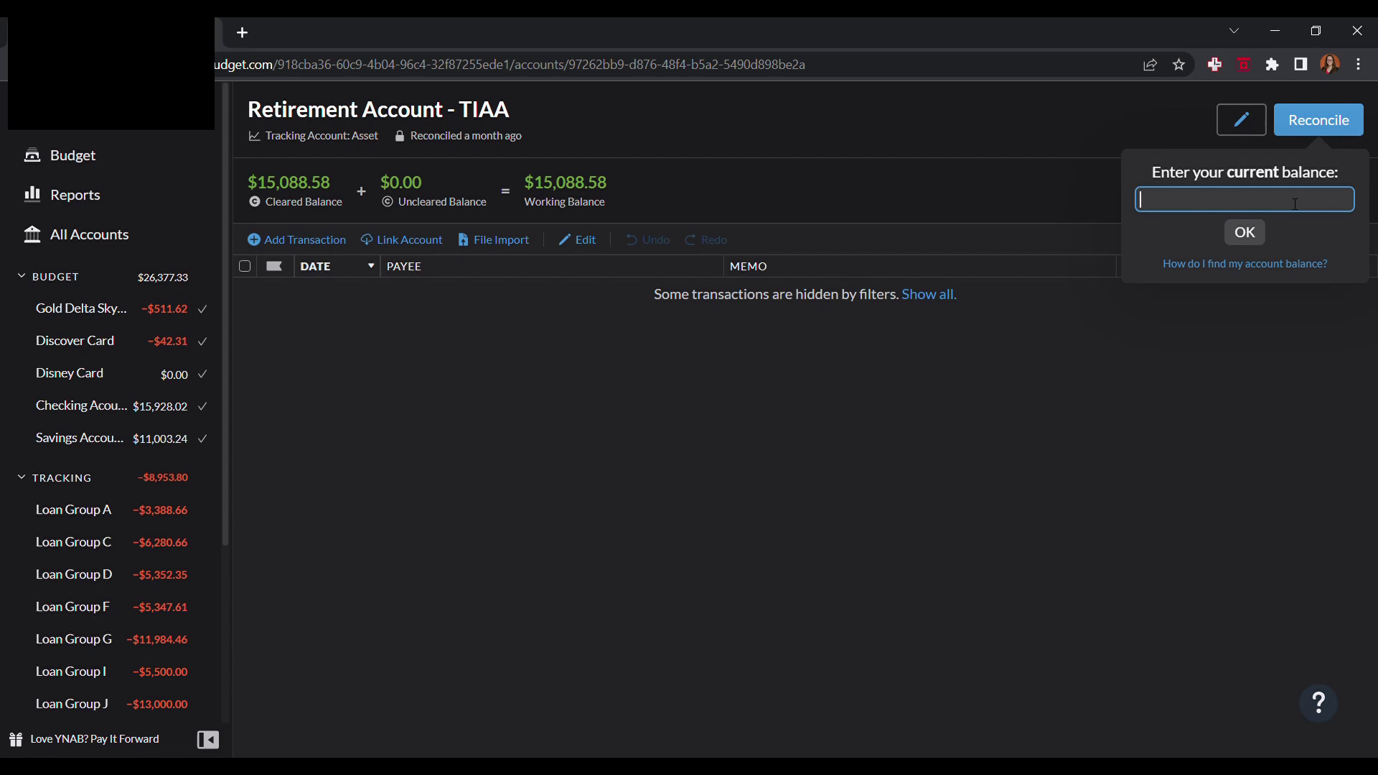
{"action": "type", "text": "14536"}
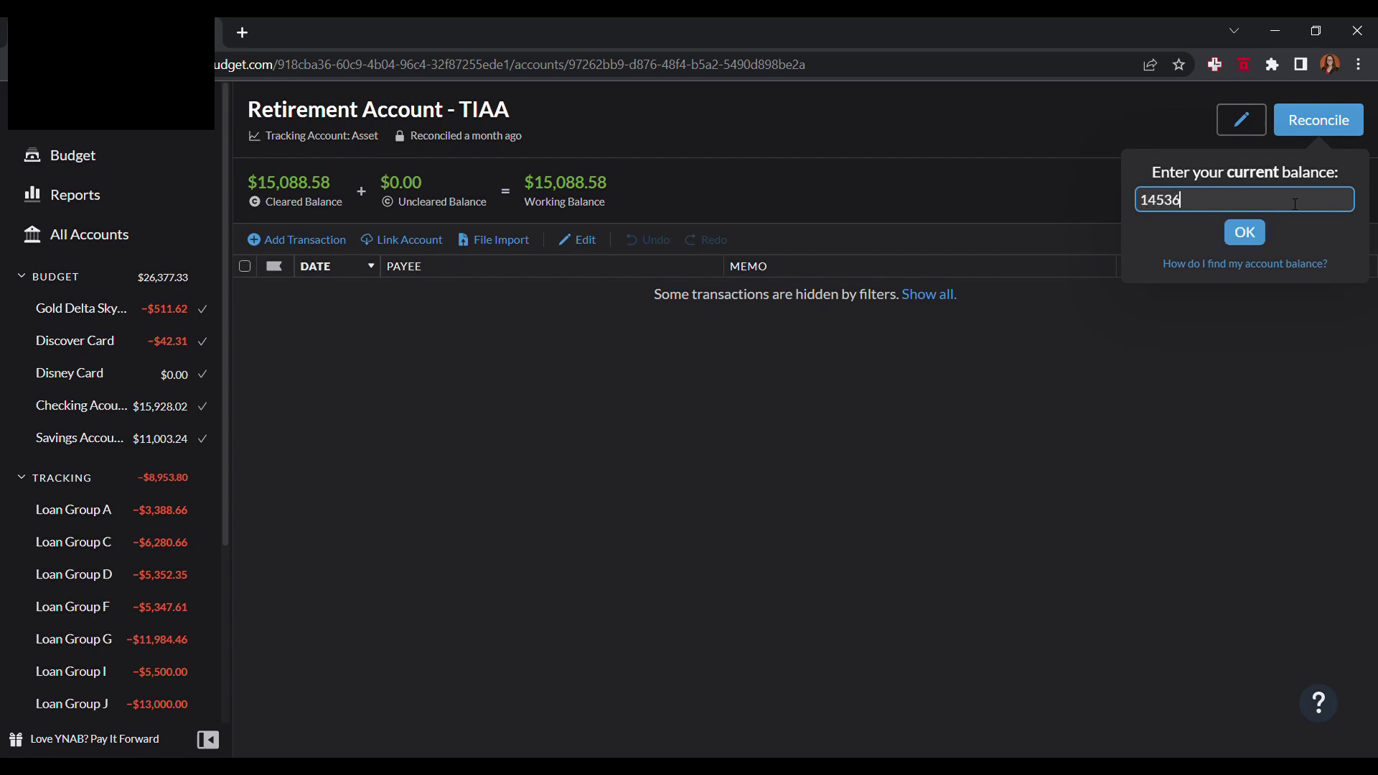
{"action": "type", "text": ".25"}
{"action": "key", "text": "Return"}
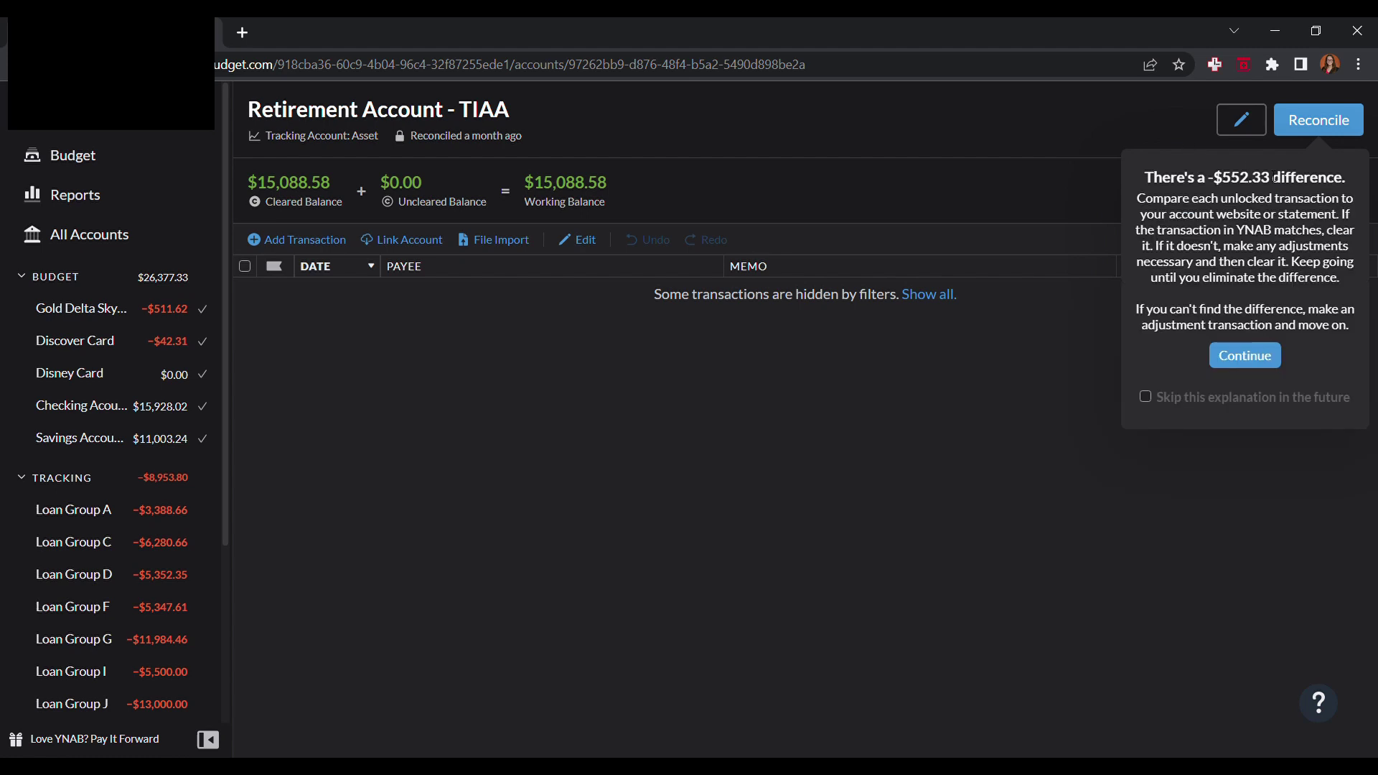
{"action": "left_click", "coordinate": [1245, 357]}
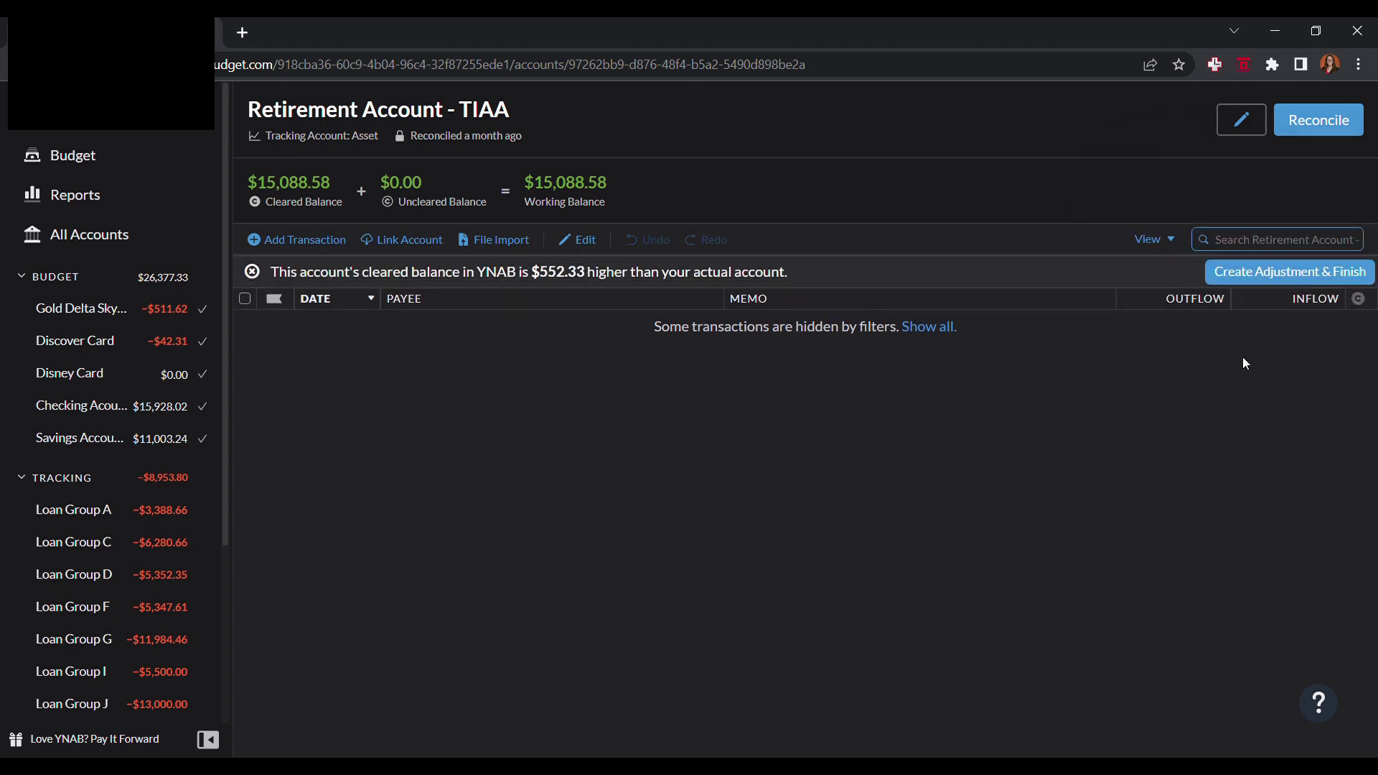
{"action": "left_click", "coordinate": [1237, 274]}
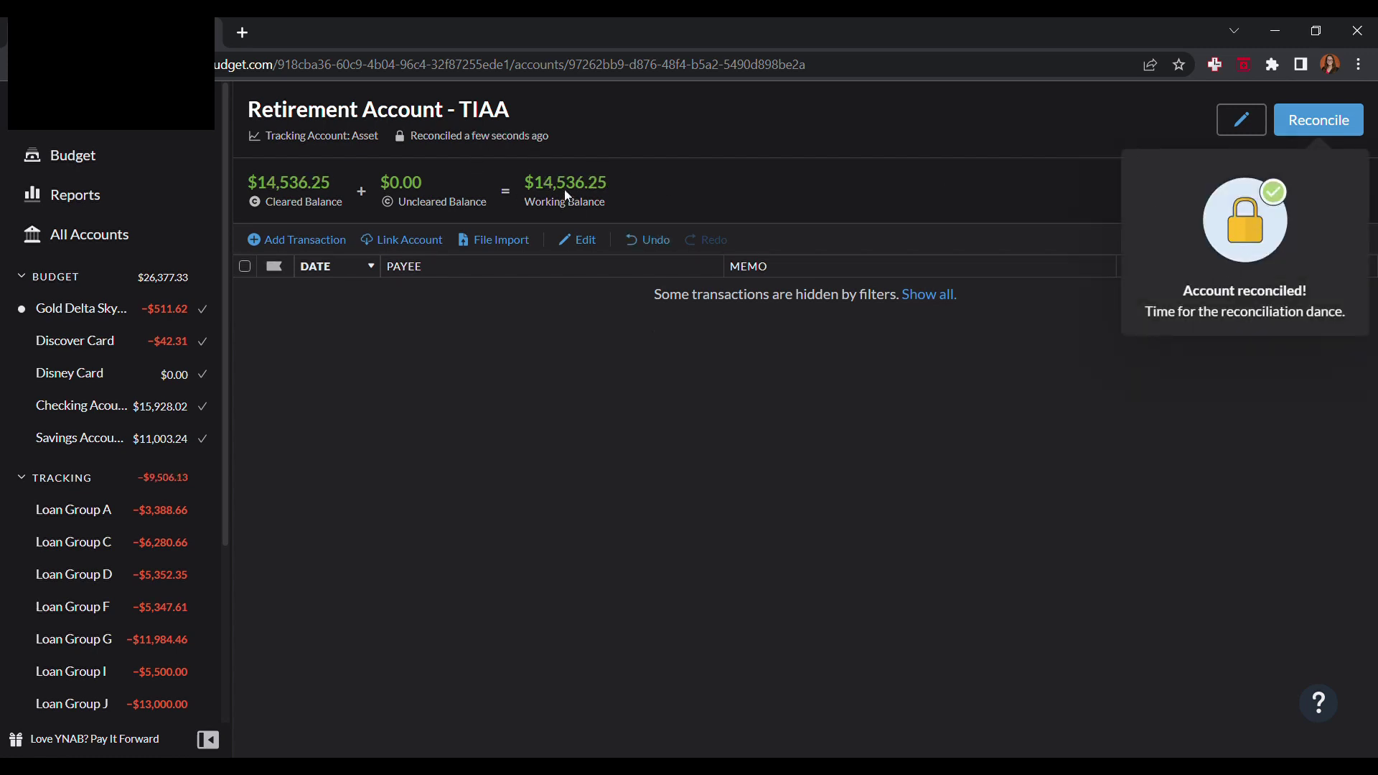
{"action": "mouse_move", "coordinate": [611, 190]}
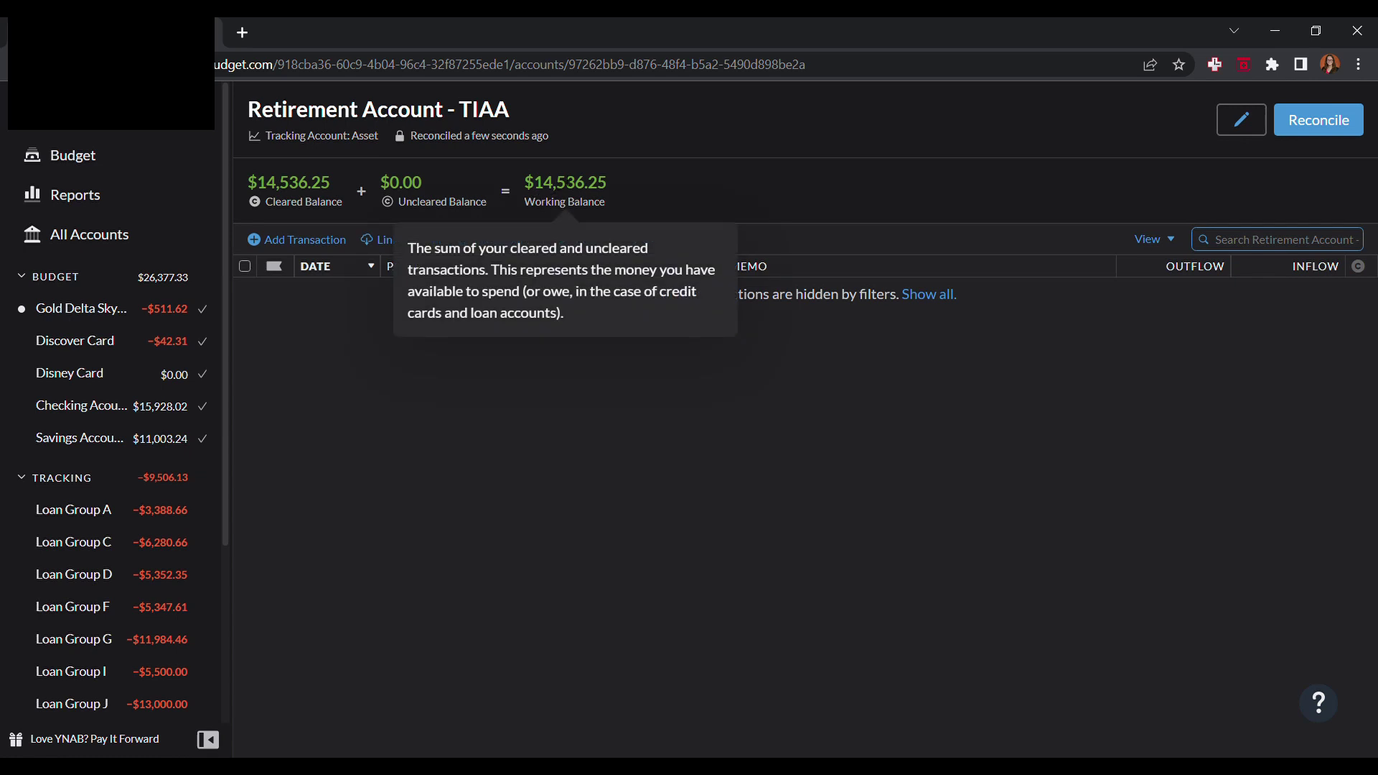
- Reconcile the Retirement Account - Principal tracking account to a current balance of $10,714.38, creating an adjustment
{"action": "scroll", "coordinate": [215, 335], "scroll_direction": "down", "scroll_amount": 4}
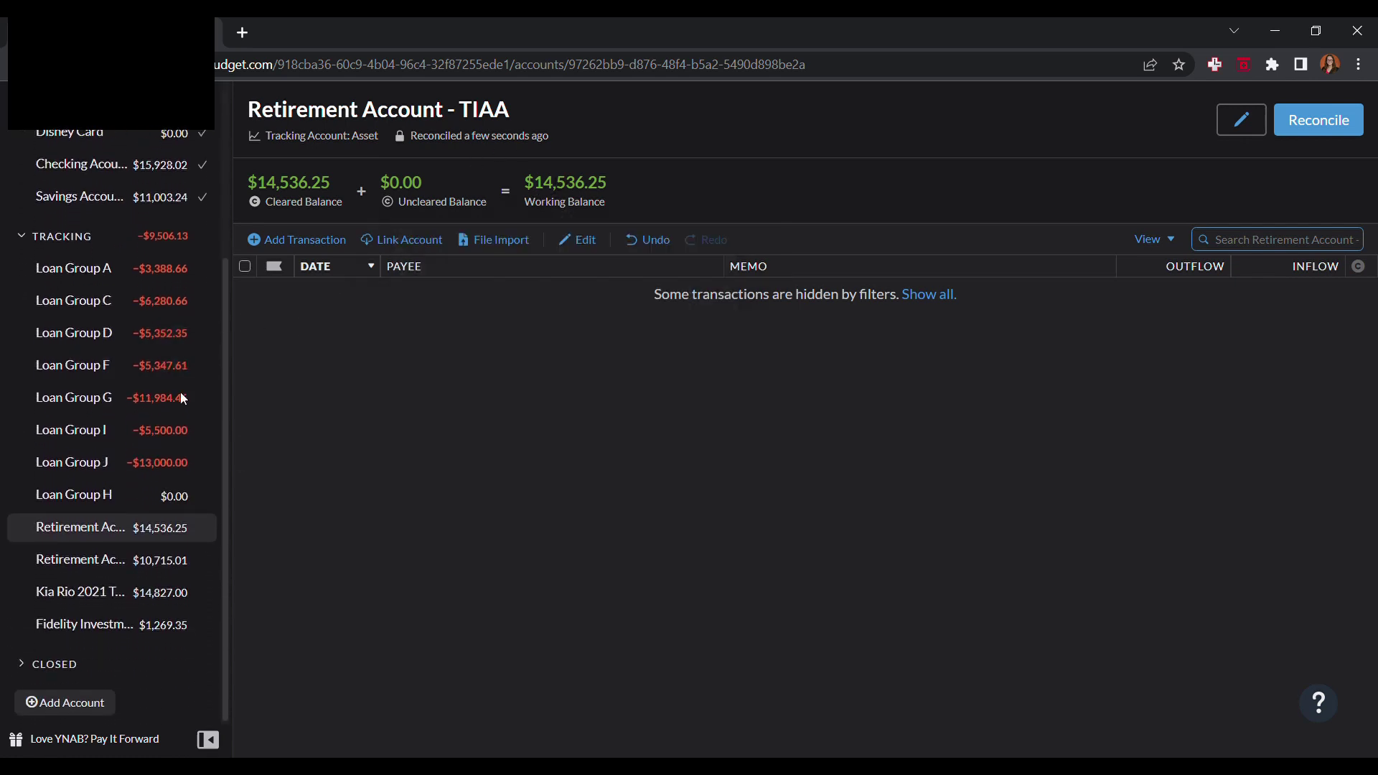
{"action": "left_click", "coordinate": [117, 567]}
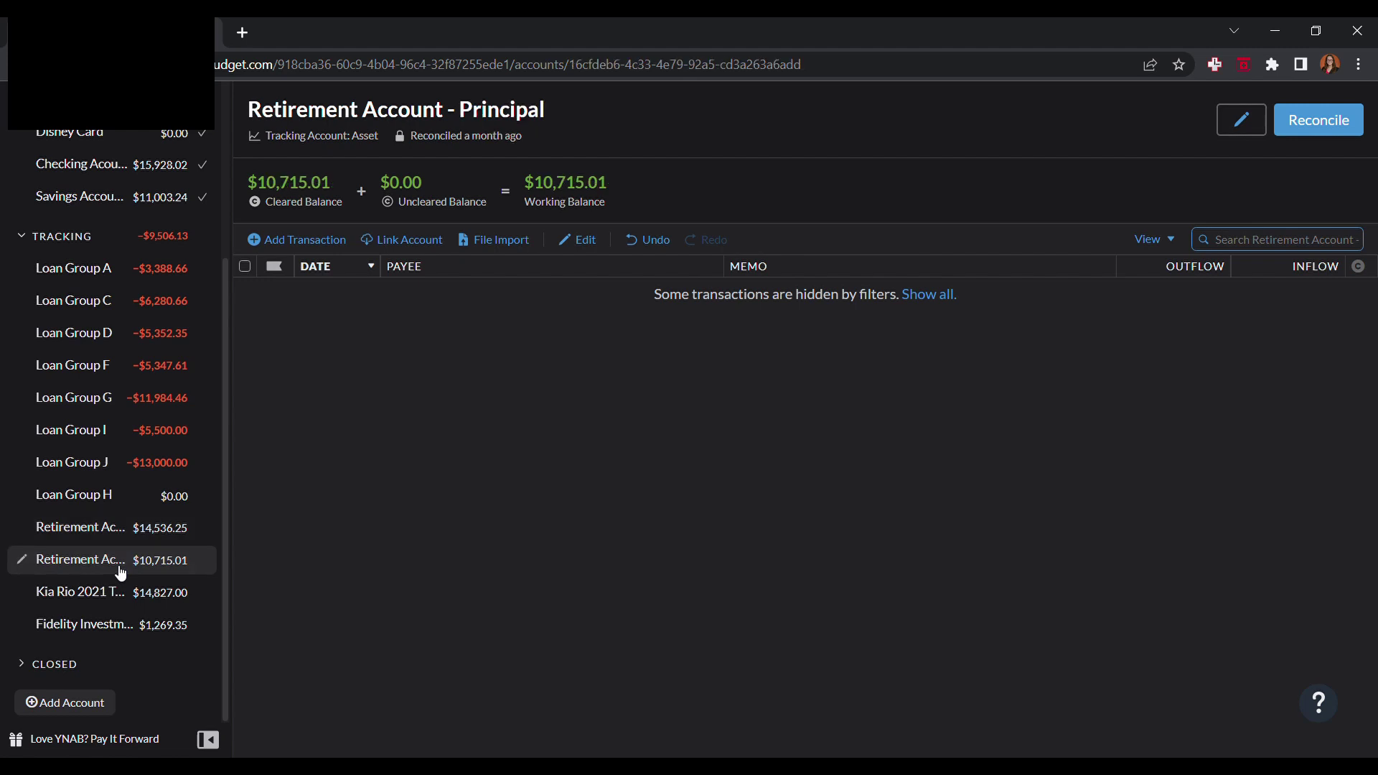
{"action": "left_click", "coordinate": [1357, 123]}
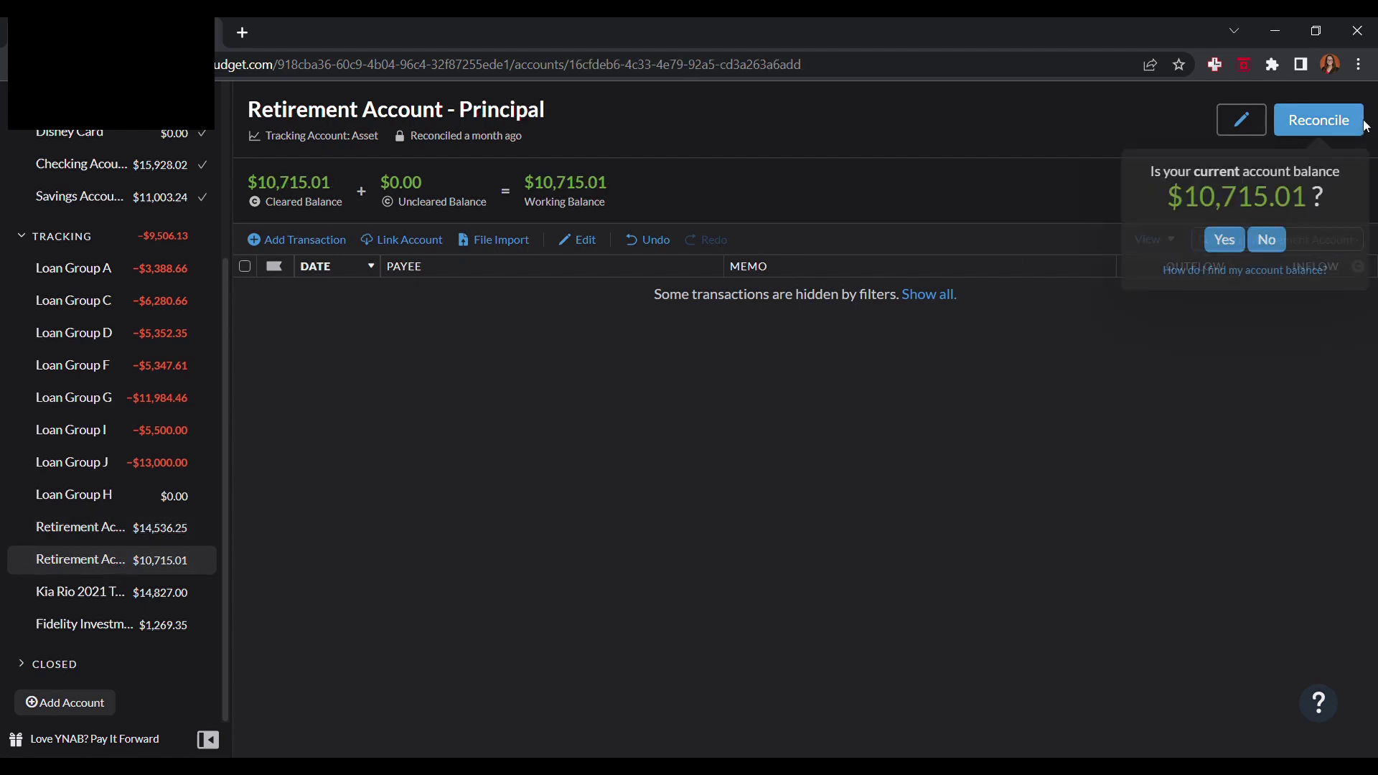
{"action": "left_click", "coordinate": [1274, 244]}
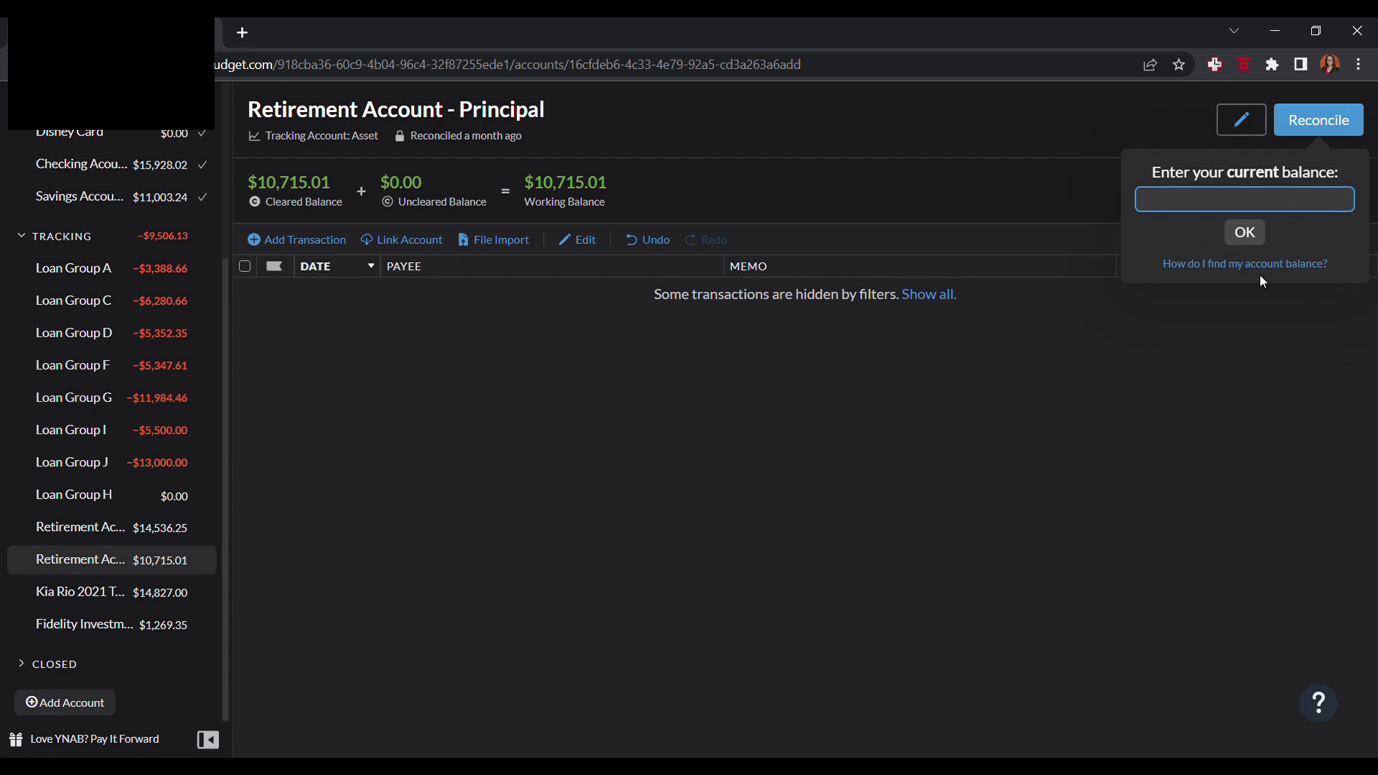
{"action": "type", "text": "1071"}
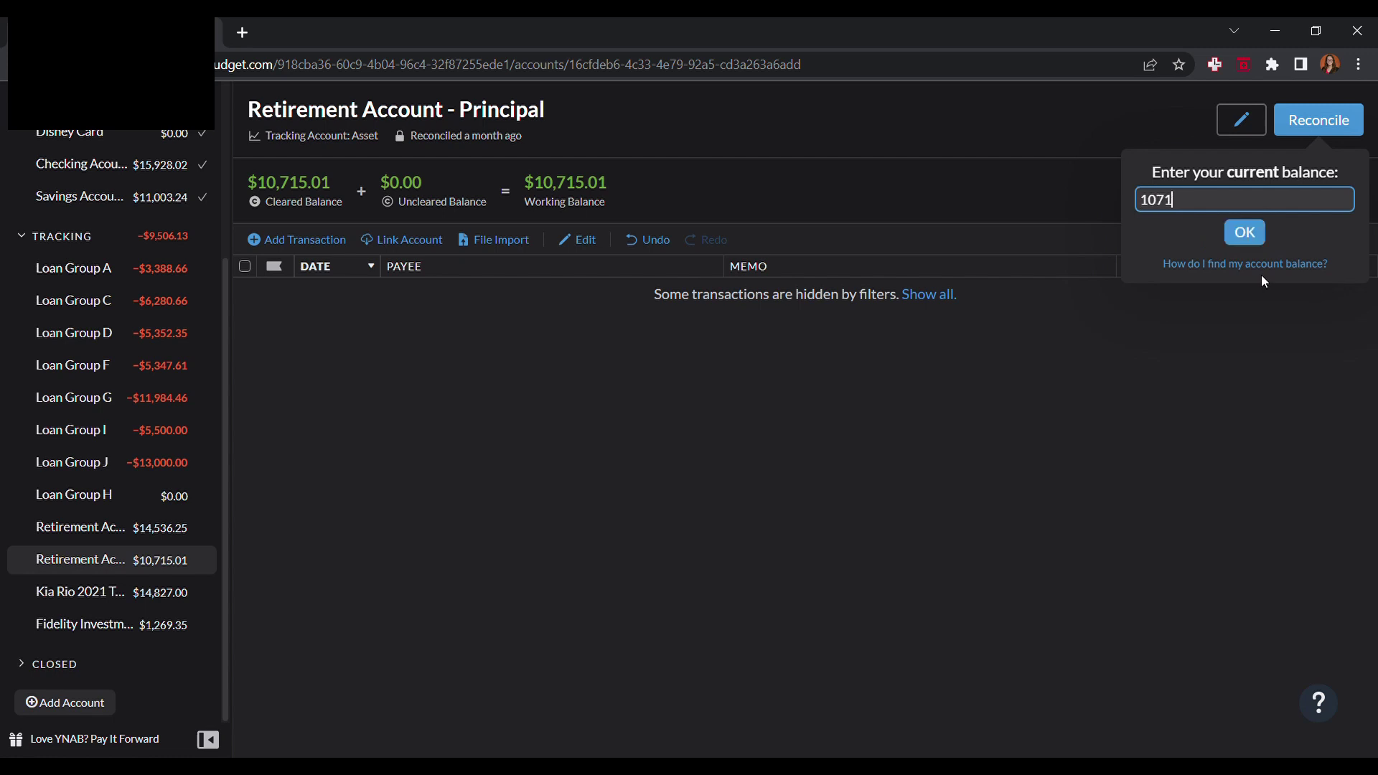
{"action": "type", "text": "4.38"}
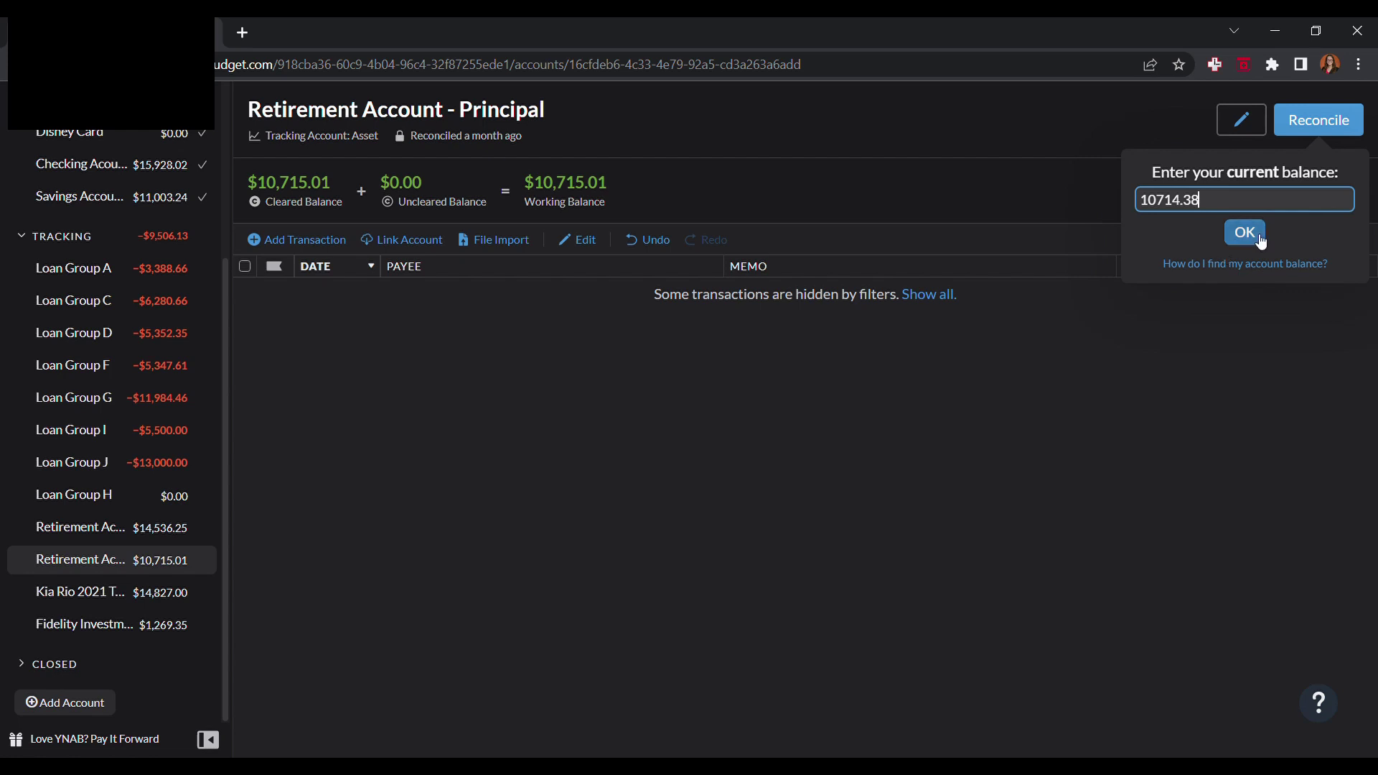
{"action": "left_click", "coordinate": [1260, 241]}
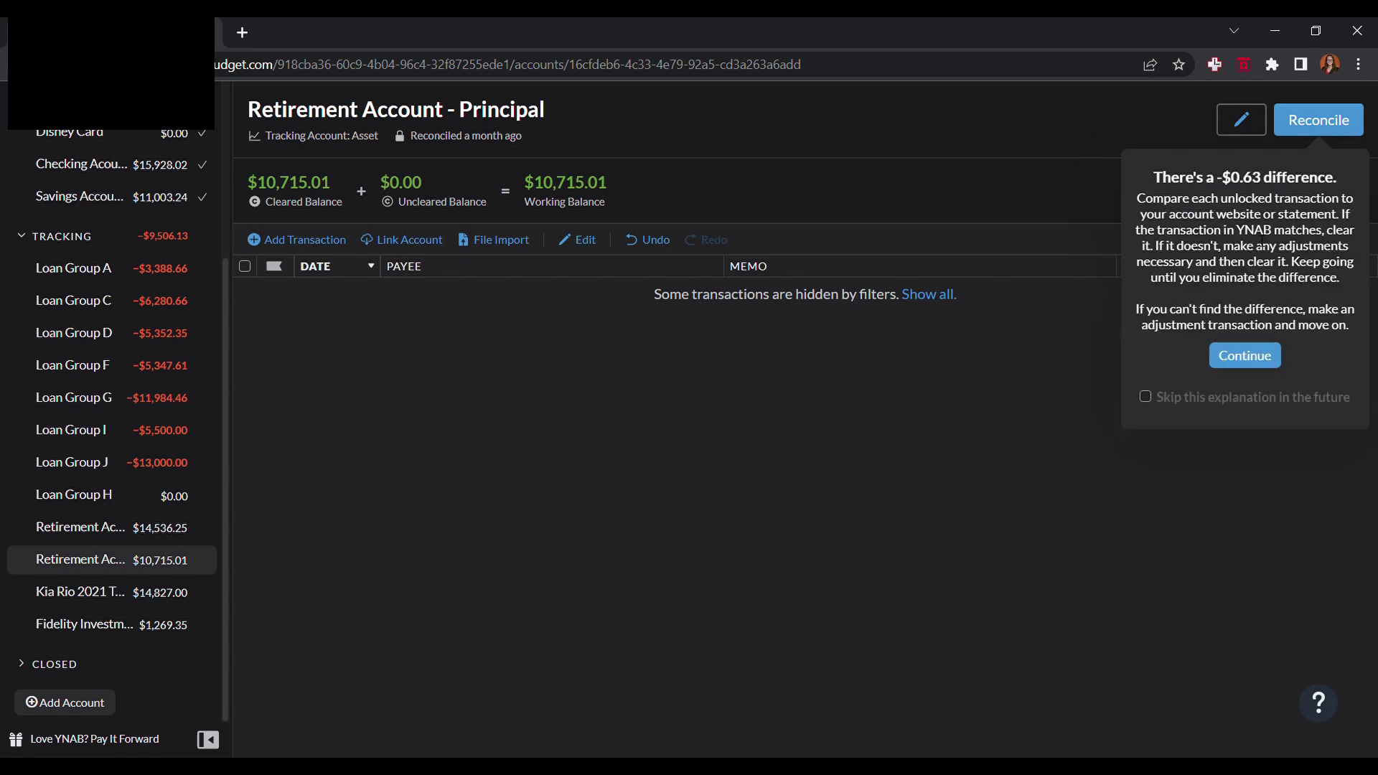
{"action": "left_click", "coordinate": [1249, 356]}
{"action": "left_click", "coordinate": [1296, 270]}
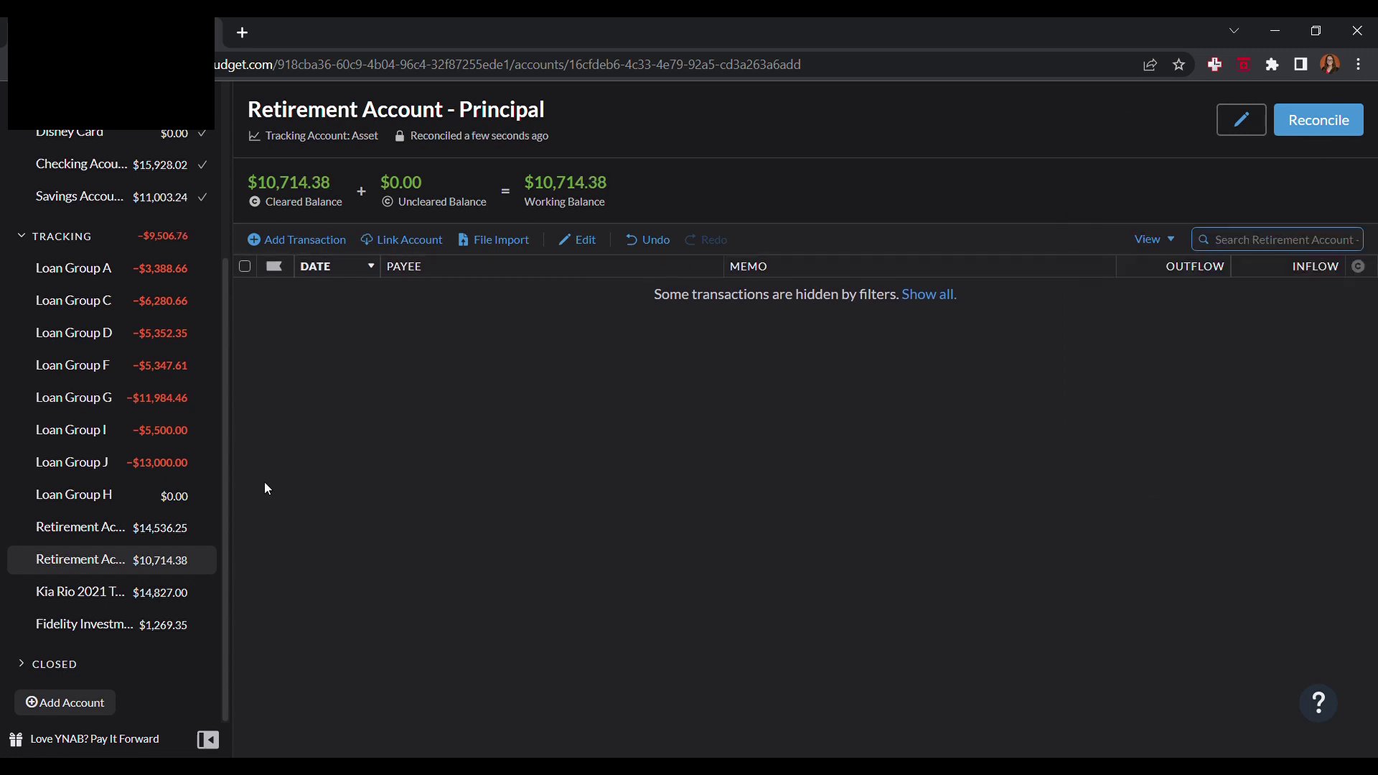
- Reconcile the Kia Rio 2021 Tracker account to a current value of $14,401, creating an adjustment
{"action": "left_click", "coordinate": [111, 601]}
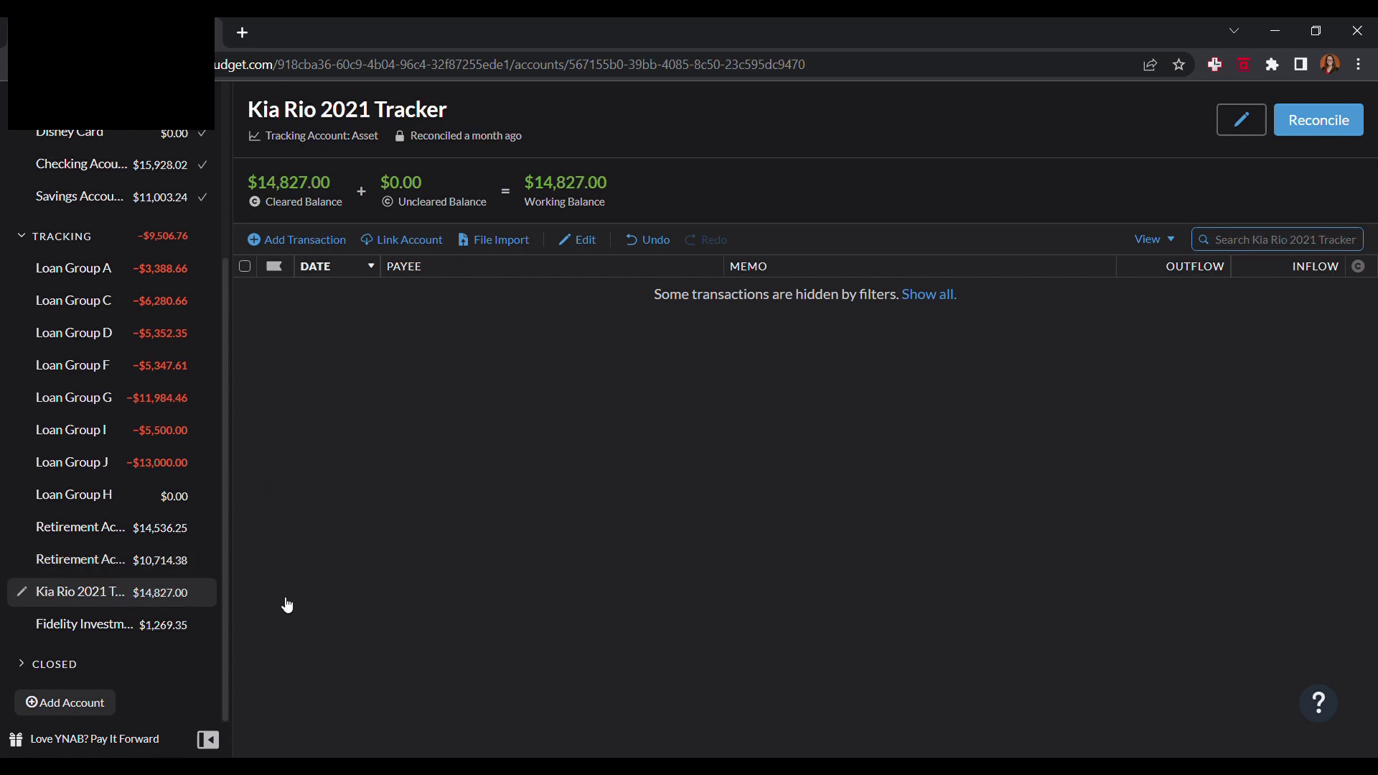
{"action": "left_click", "coordinate": [1361, 118]}
{"action": "left_click", "coordinate": [1268, 240]}
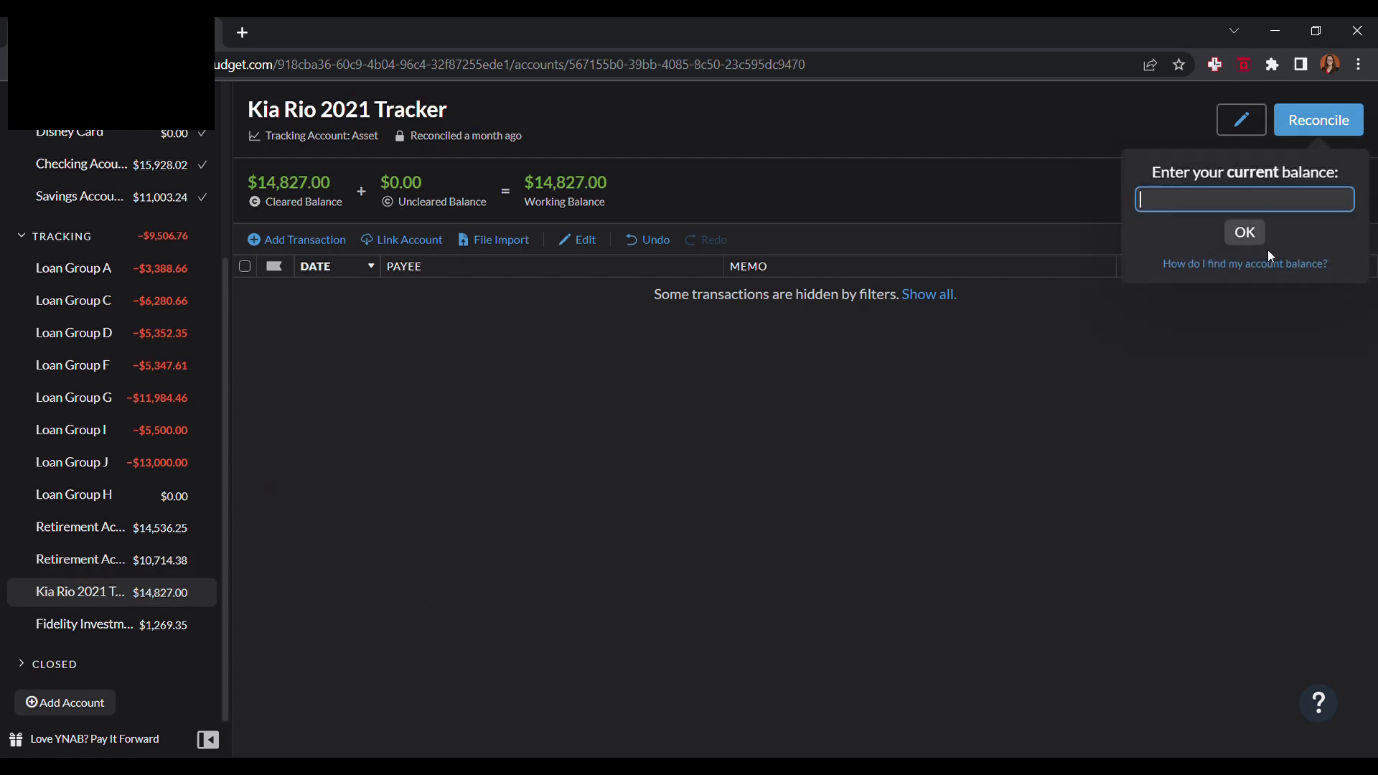
{"action": "type", "text": "14401"}
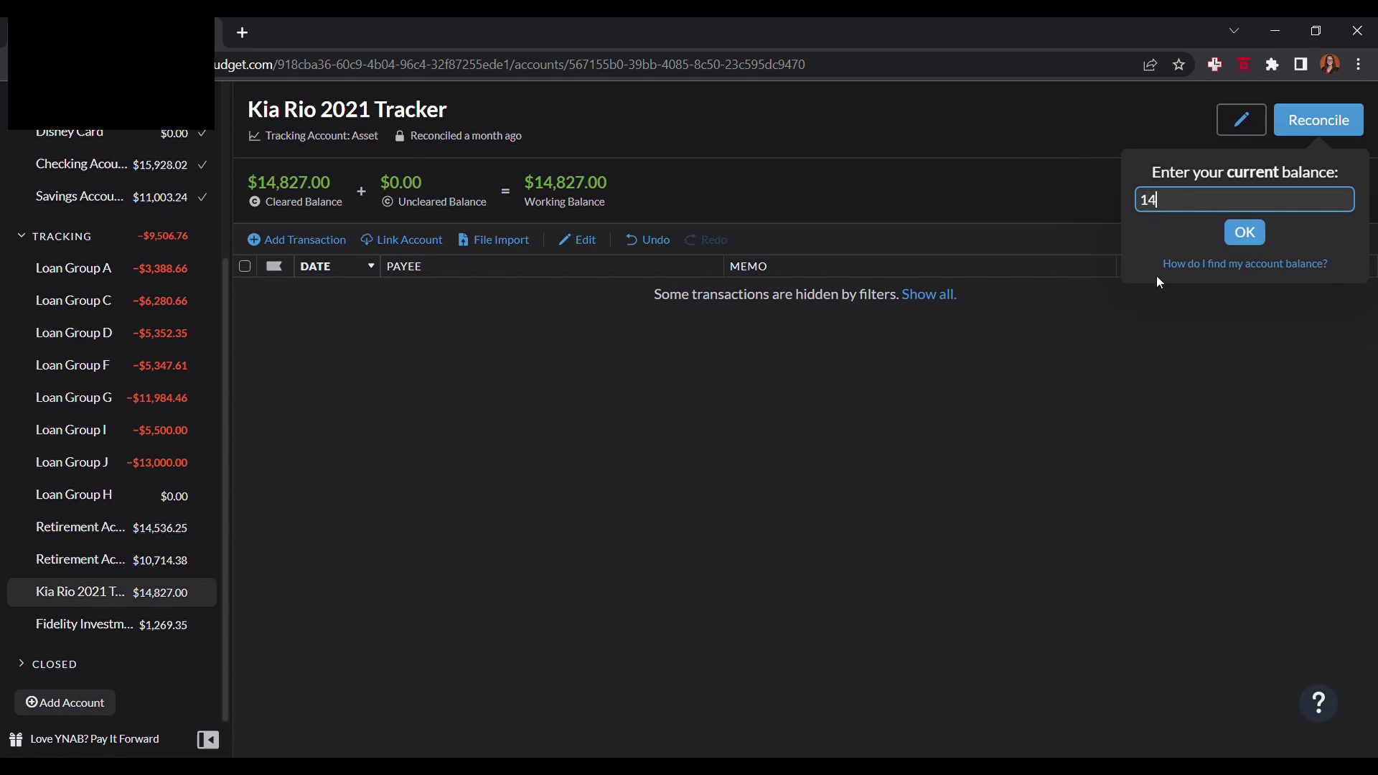
{"action": "left_click", "coordinate": [1245, 233]}
{"action": "left_click", "coordinate": [1258, 353]}
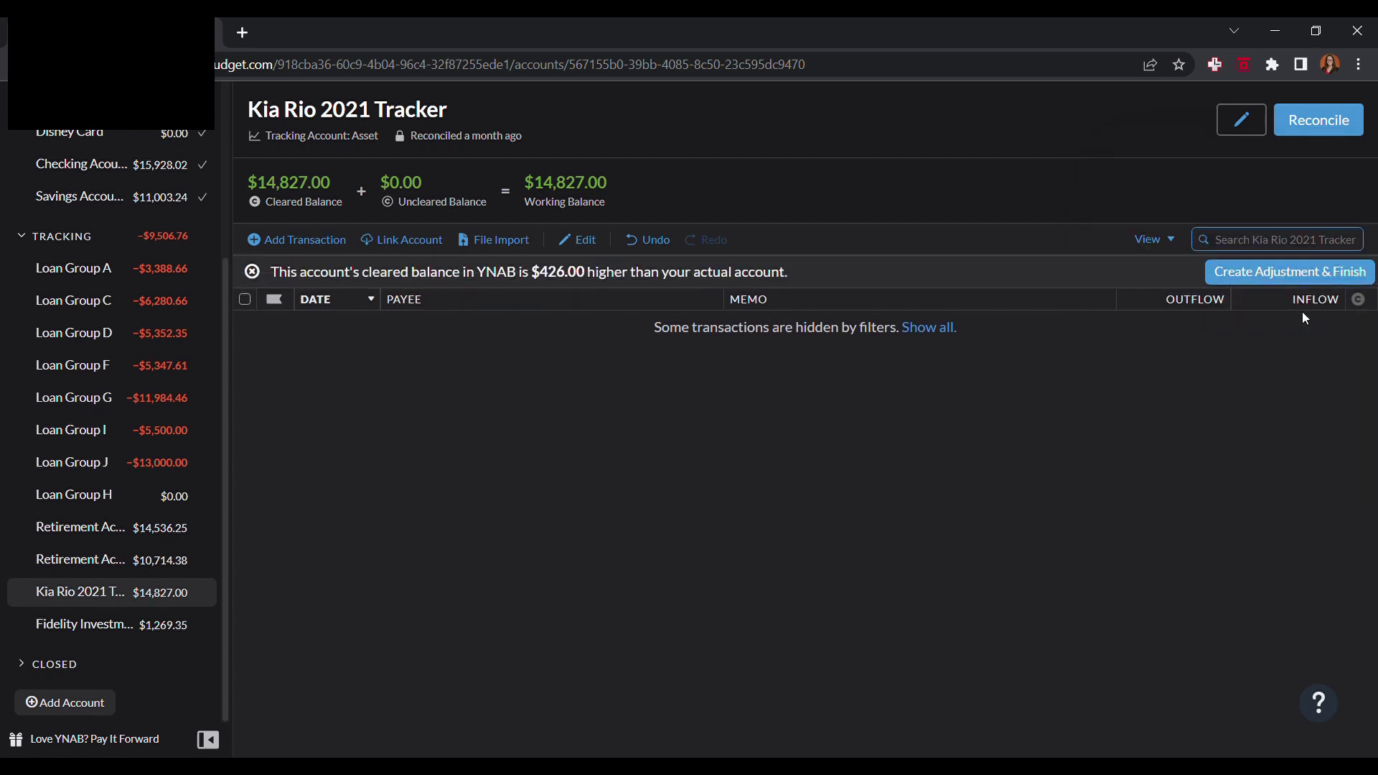
{"action": "left_click", "coordinate": [1293, 271]}
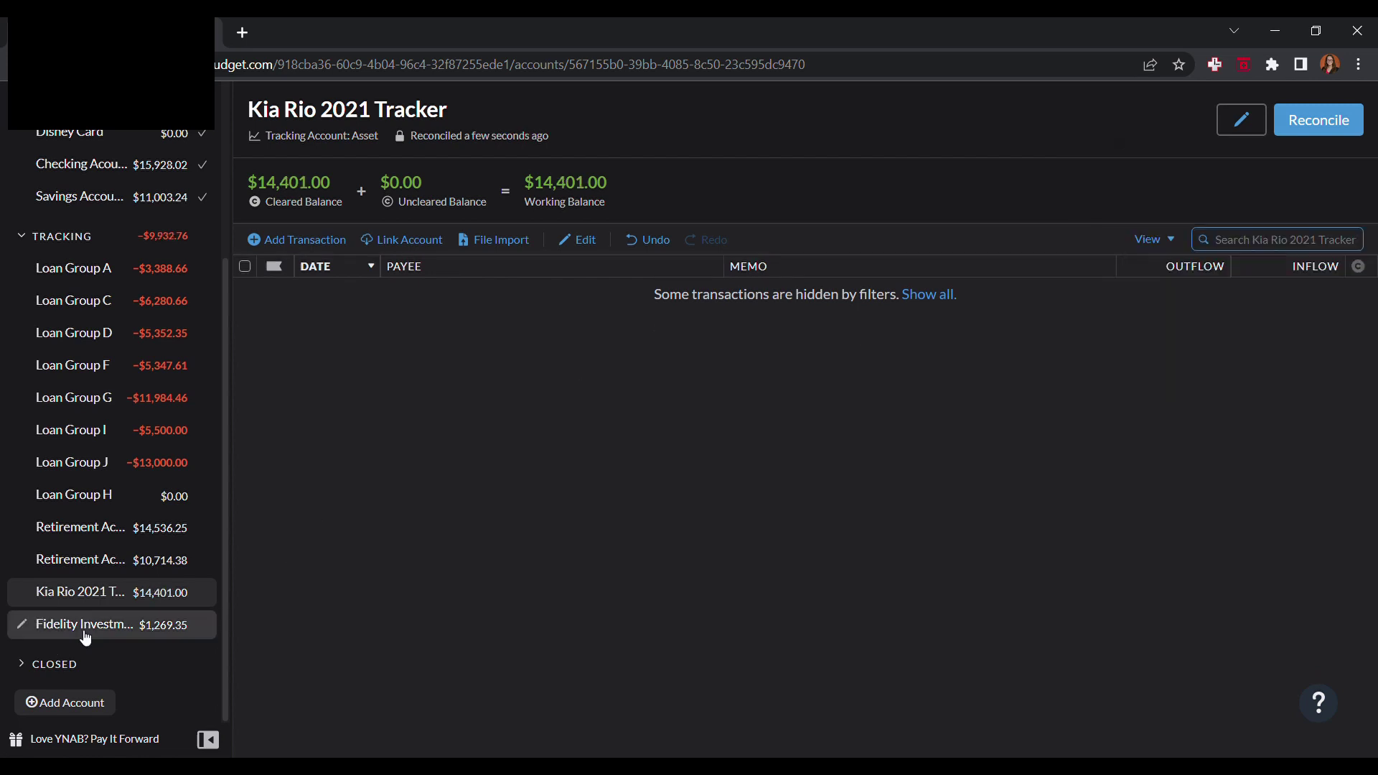
- Reconcile the Fidelity Investments tracking account to a current balance of $1,059.33, creating an adjustment
{"action": "left_click", "coordinate": [108, 628]}
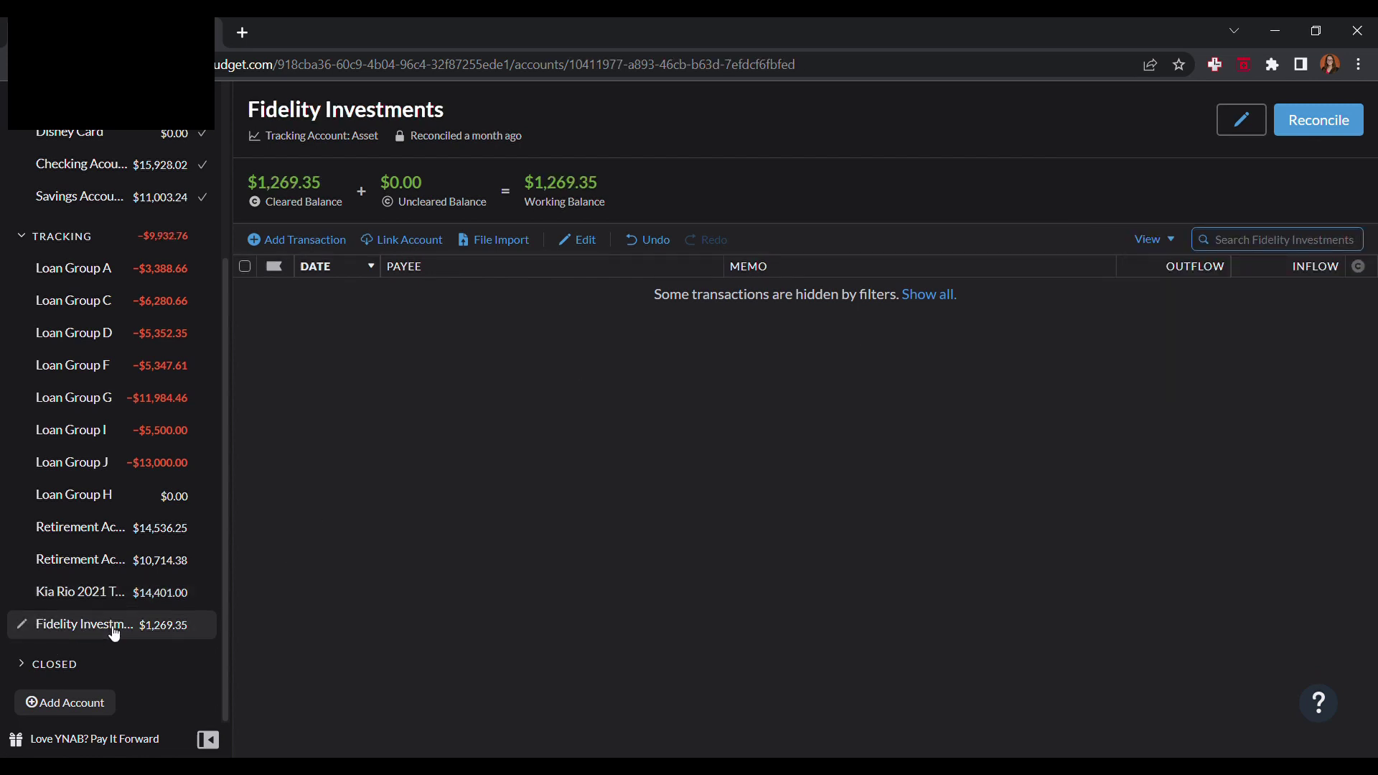
{"action": "left_click", "coordinate": [1363, 120]}
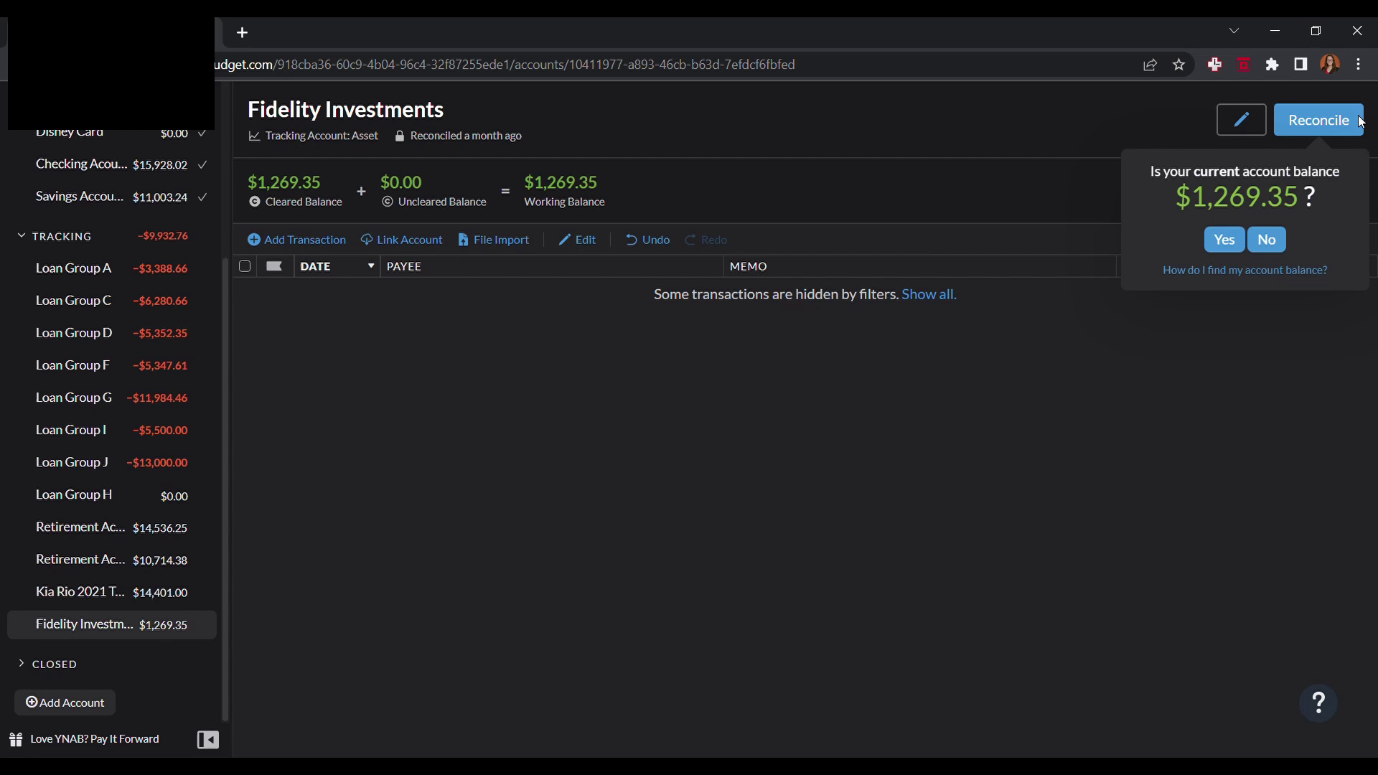
{"action": "left_click", "coordinate": [1282, 243]}
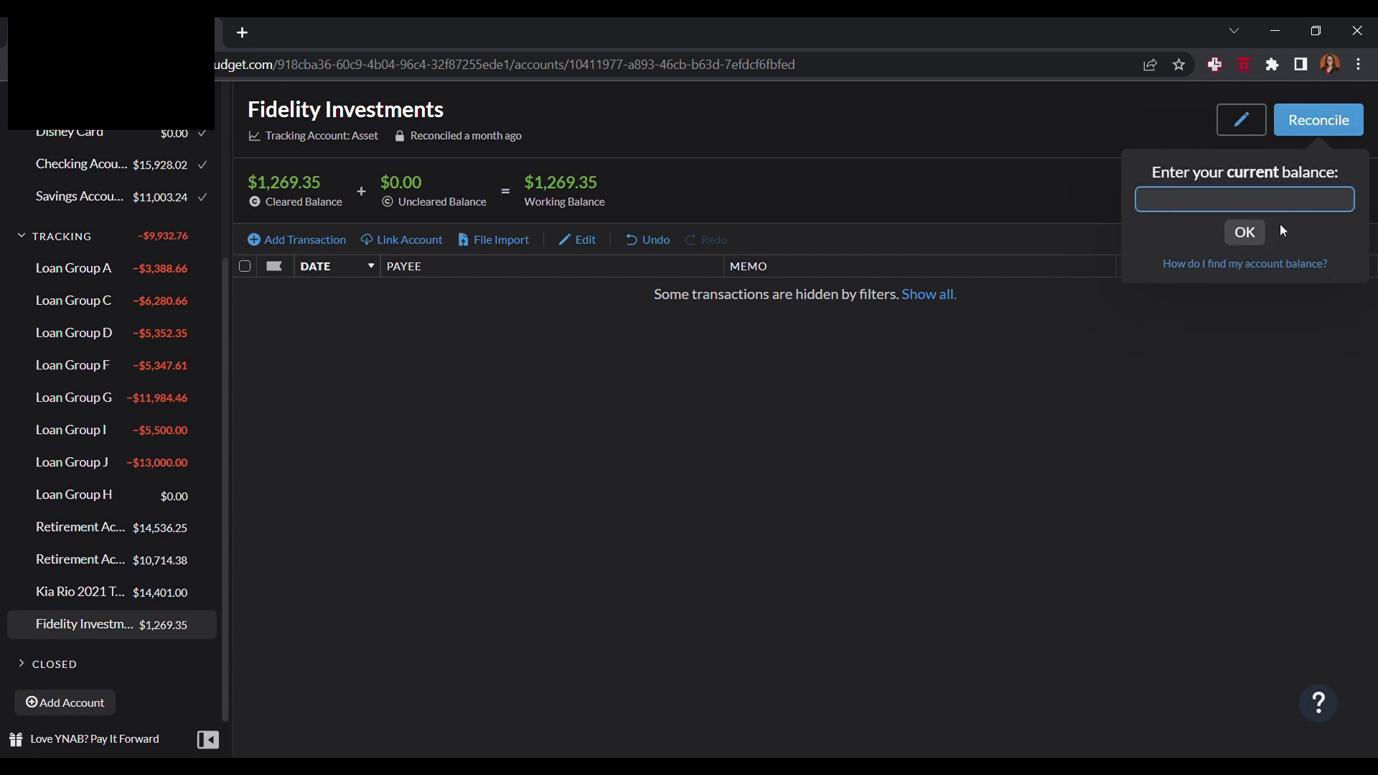
{"action": "type", "text": "1059.33"}
{"action": "left_click", "coordinate": [1252, 235]}
{"action": "left_click", "coordinate": [1262, 363]}
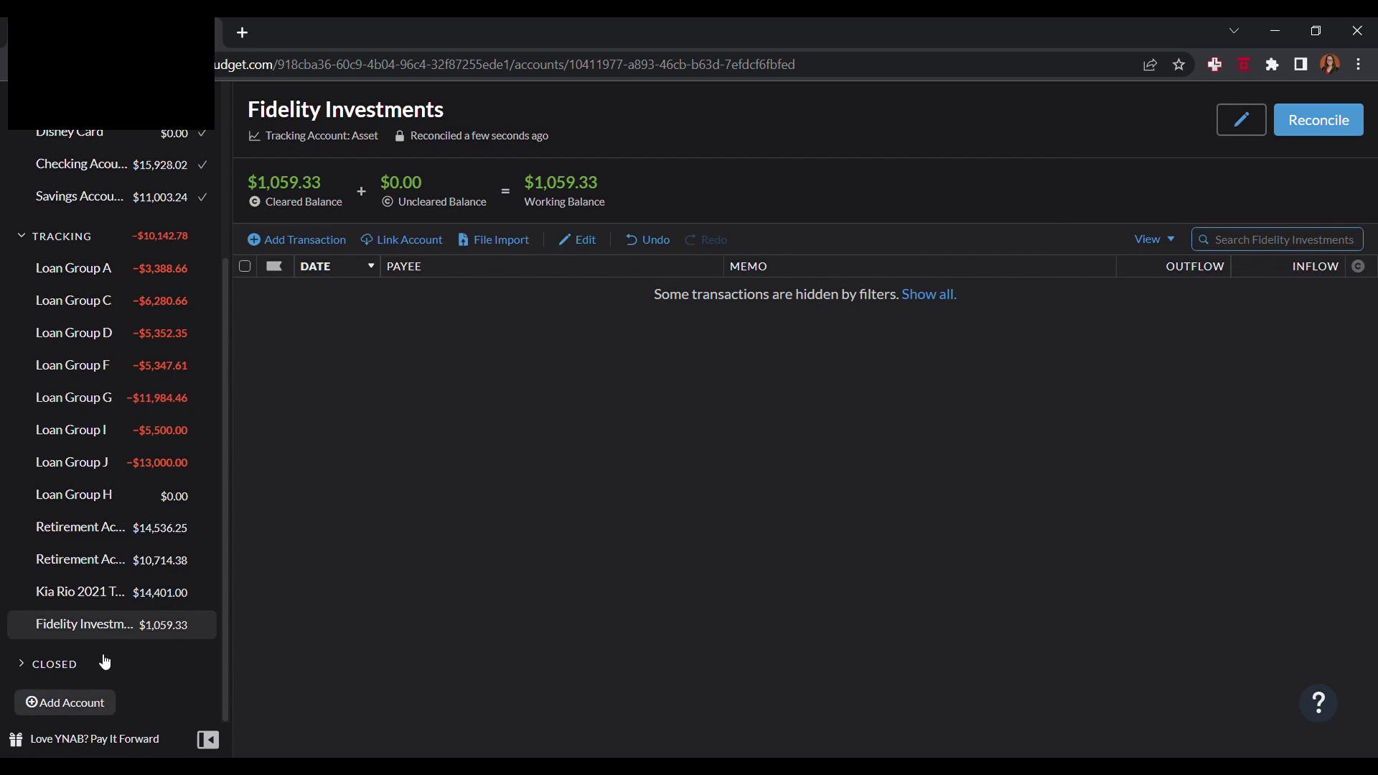
- In the December 2022 budget, reduce the amount assigned to Dining Out by $2.21 and deselect the category
{"action": "scroll", "coordinate": [134, 597], "scroll_direction": "up", "scroll_amount": 1}
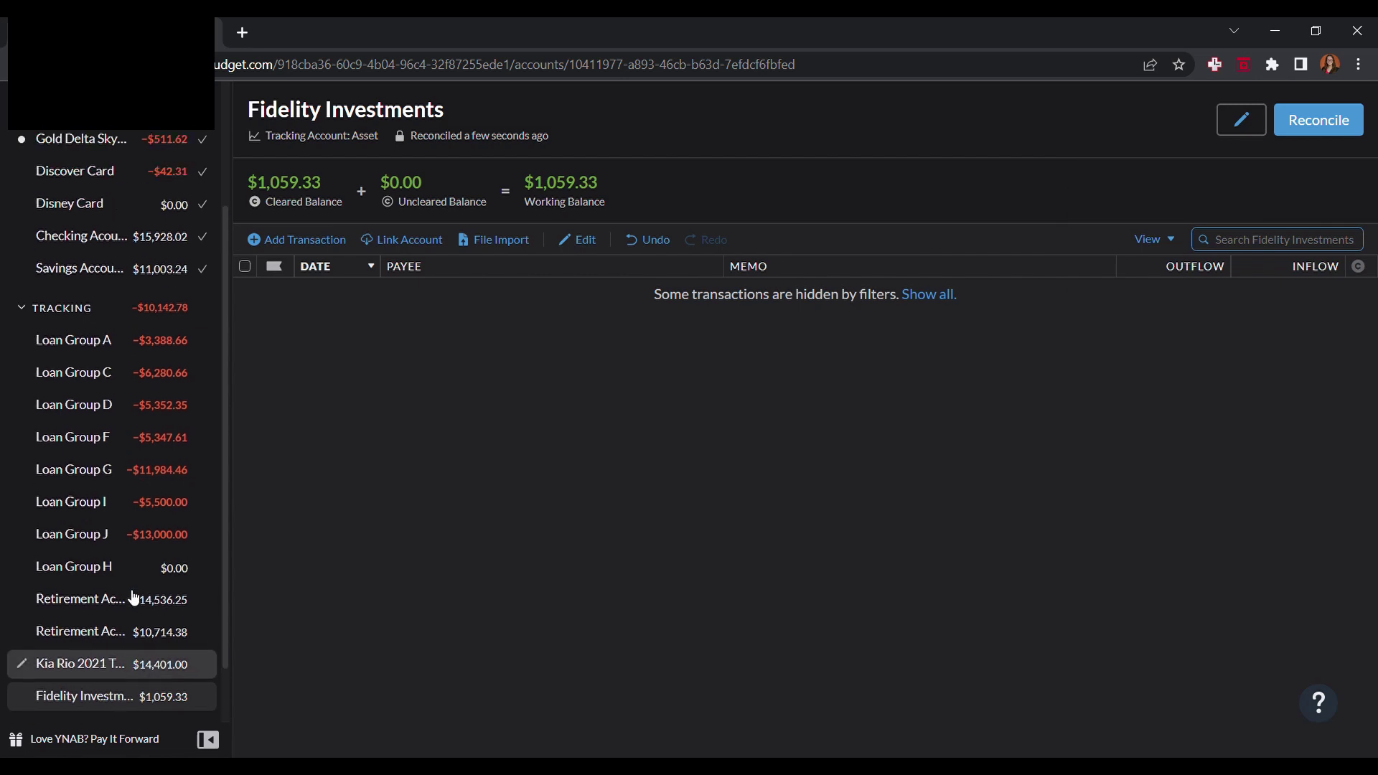
{"action": "scroll", "coordinate": [133, 597], "scroll_direction": "up", "scroll_amount": 3}
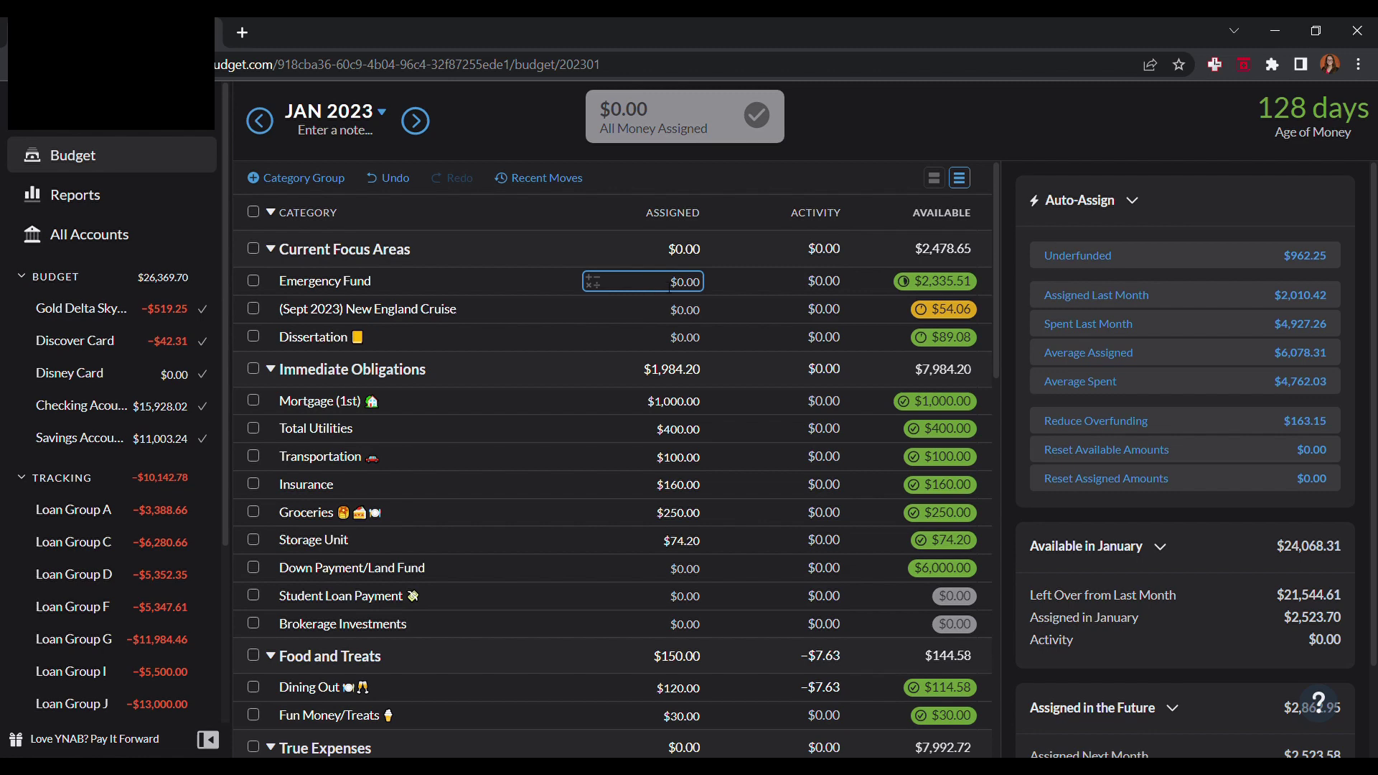
{"action": "left_click", "coordinate": [260, 127]}
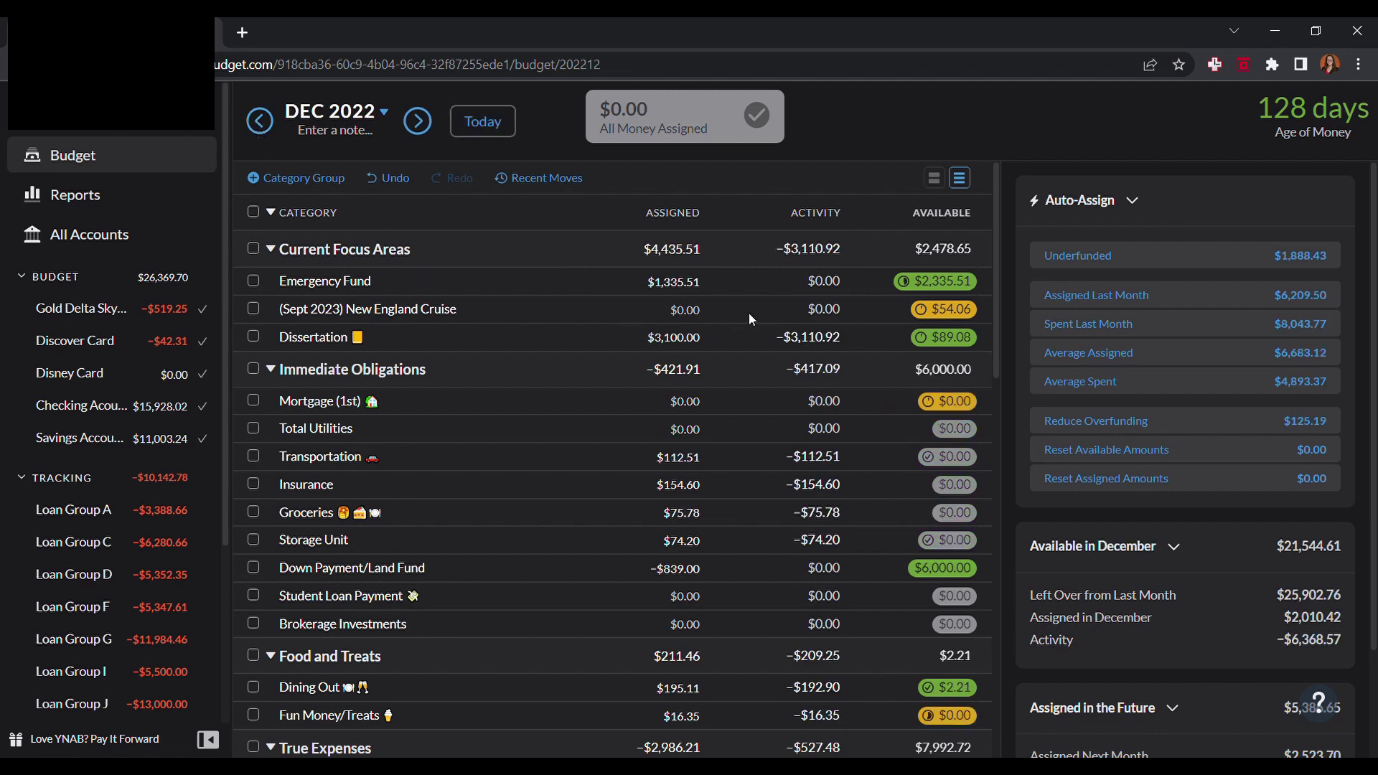
{"action": "scroll", "coordinate": [957, 328], "scroll_direction": "down", "scroll_amount": 3}
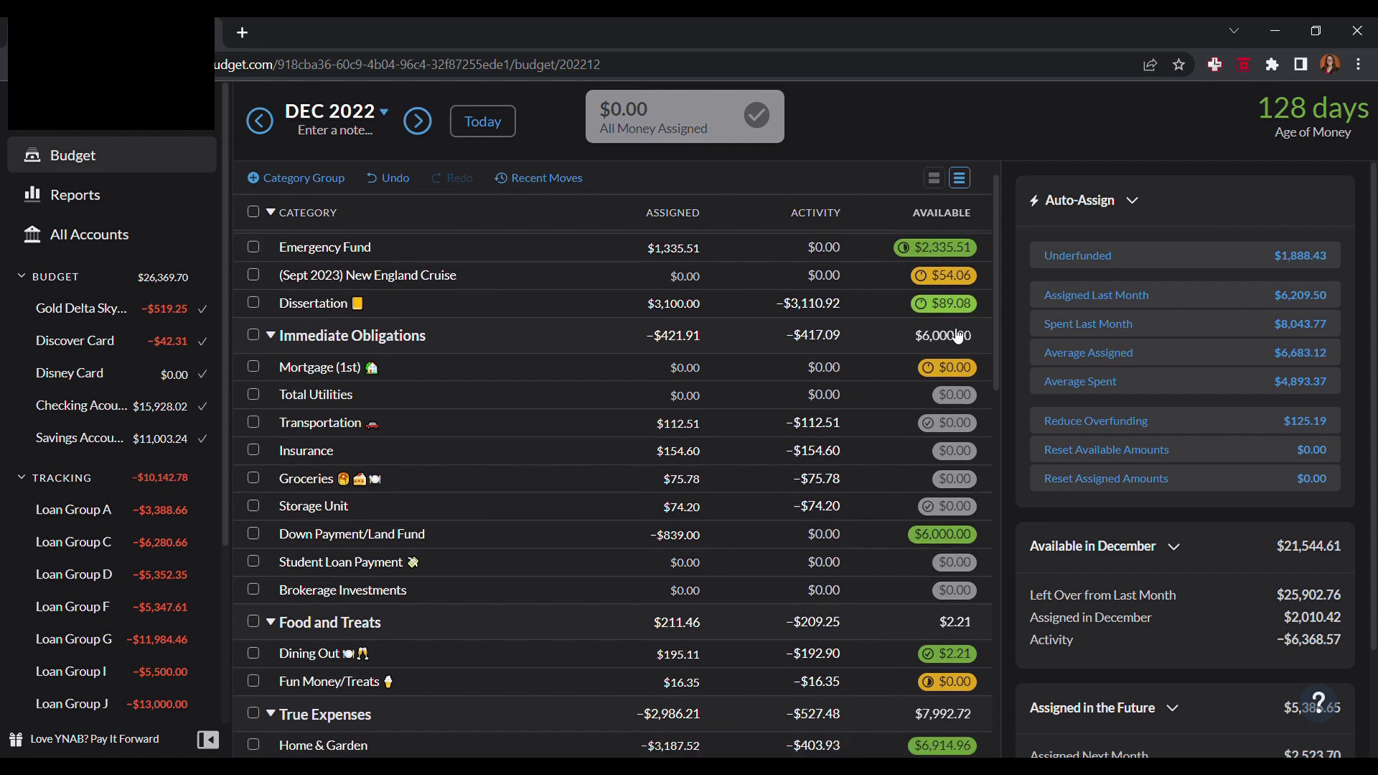
{"action": "scroll", "coordinate": [953, 336], "scroll_direction": "down", "scroll_amount": 1}
{"action": "left_click", "coordinate": [691, 430]}
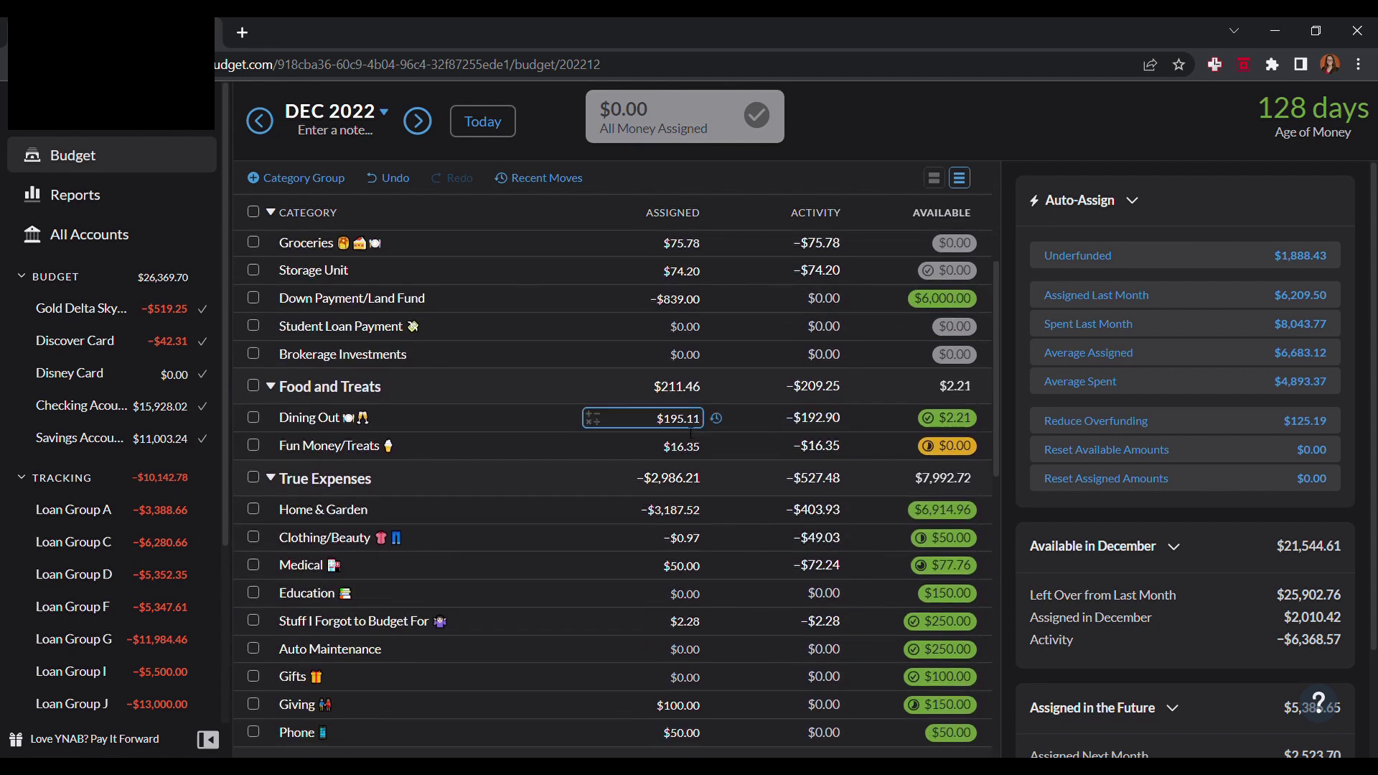
{"action": "key", "text": "Right"}
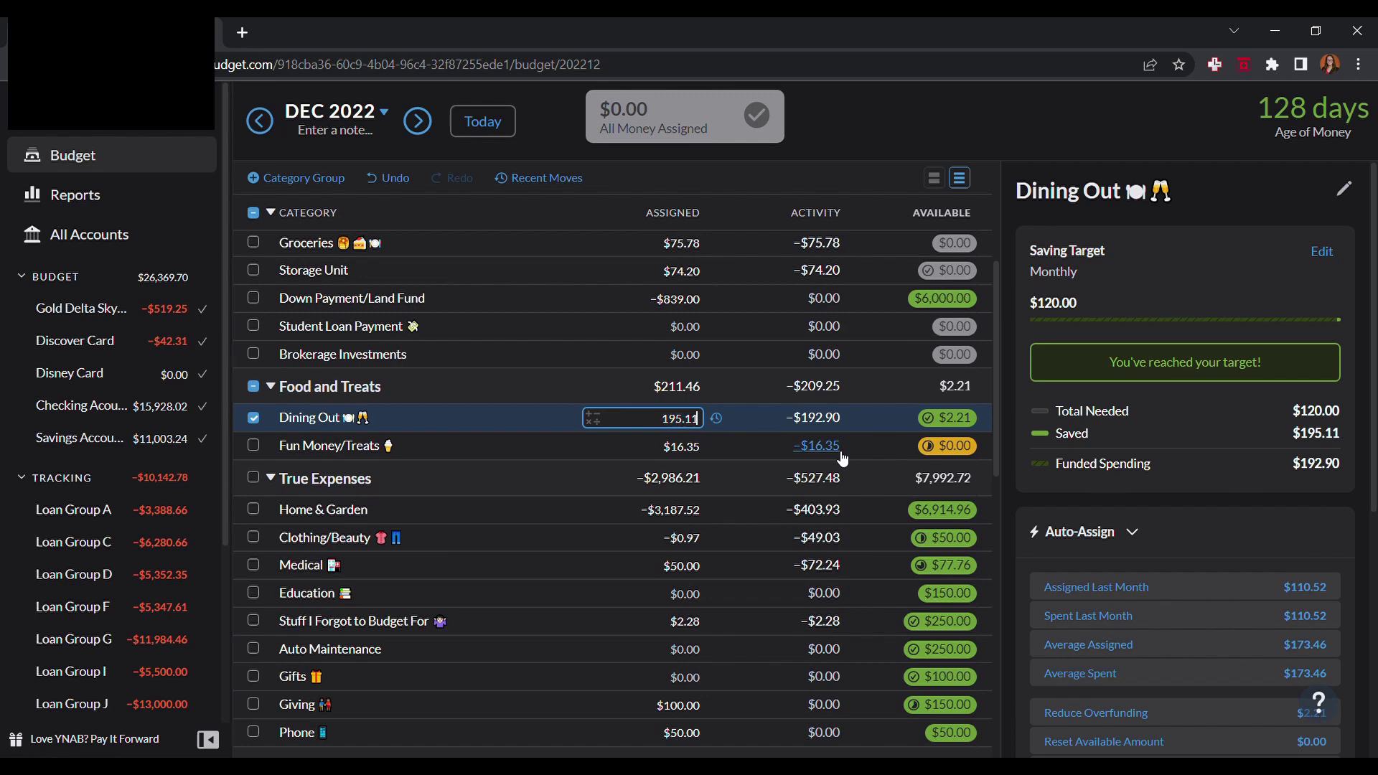
{"action": "type", "text": "-2.21"}
{"action": "key", "text": "Return"}
{"action": "left_click", "coordinate": [253, 418]}
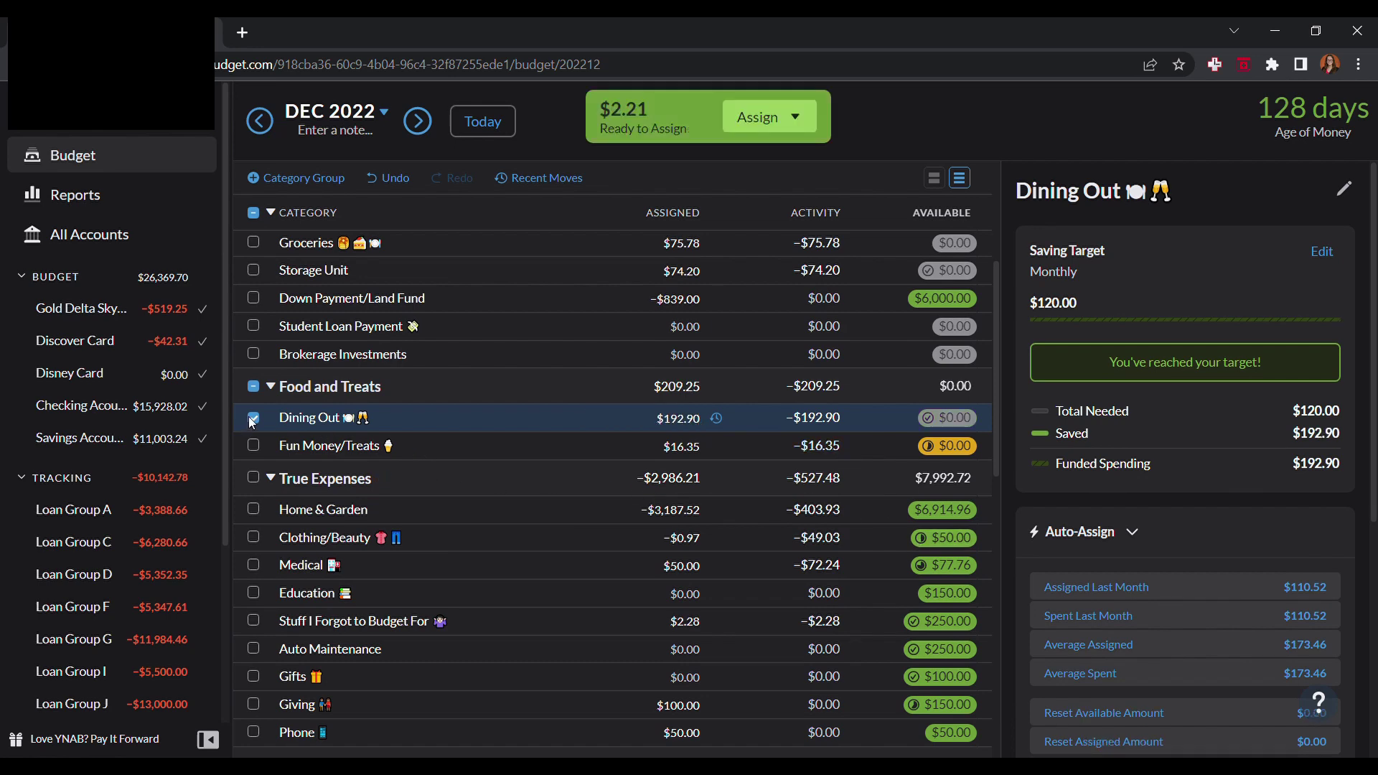
- Assign $2.21 to the Emergency Fund in the January 2023 budget and deselect the category
{"action": "scroll", "coordinate": [541, 394], "scroll_direction": "down", "scroll_amount": 4}
{"action": "scroll", "coordinate": [543, 387], "scroll_direction": "down", "scroll_amount": 6}
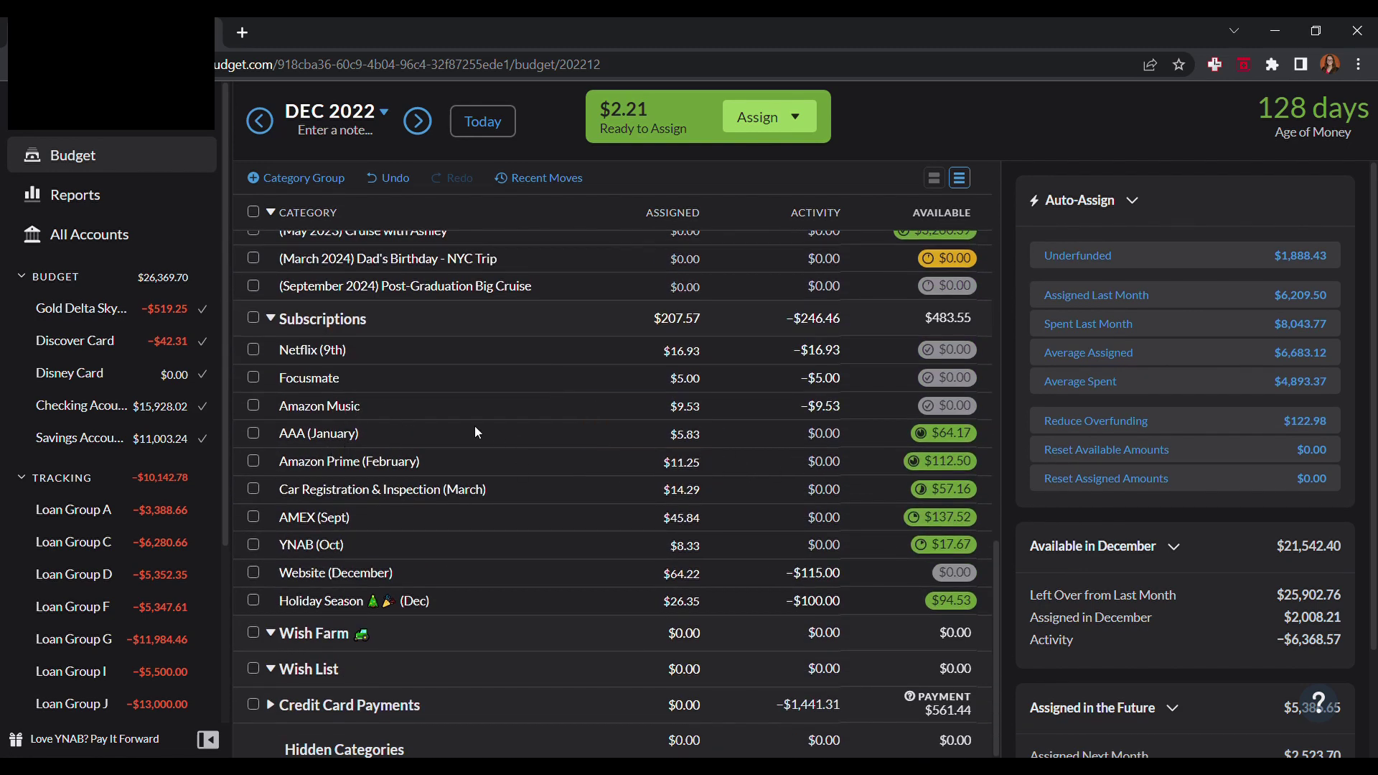
{"action": "scroll", "coordinate": [718, 445], "scroll_direction": "up", "scroll_amount": 6}
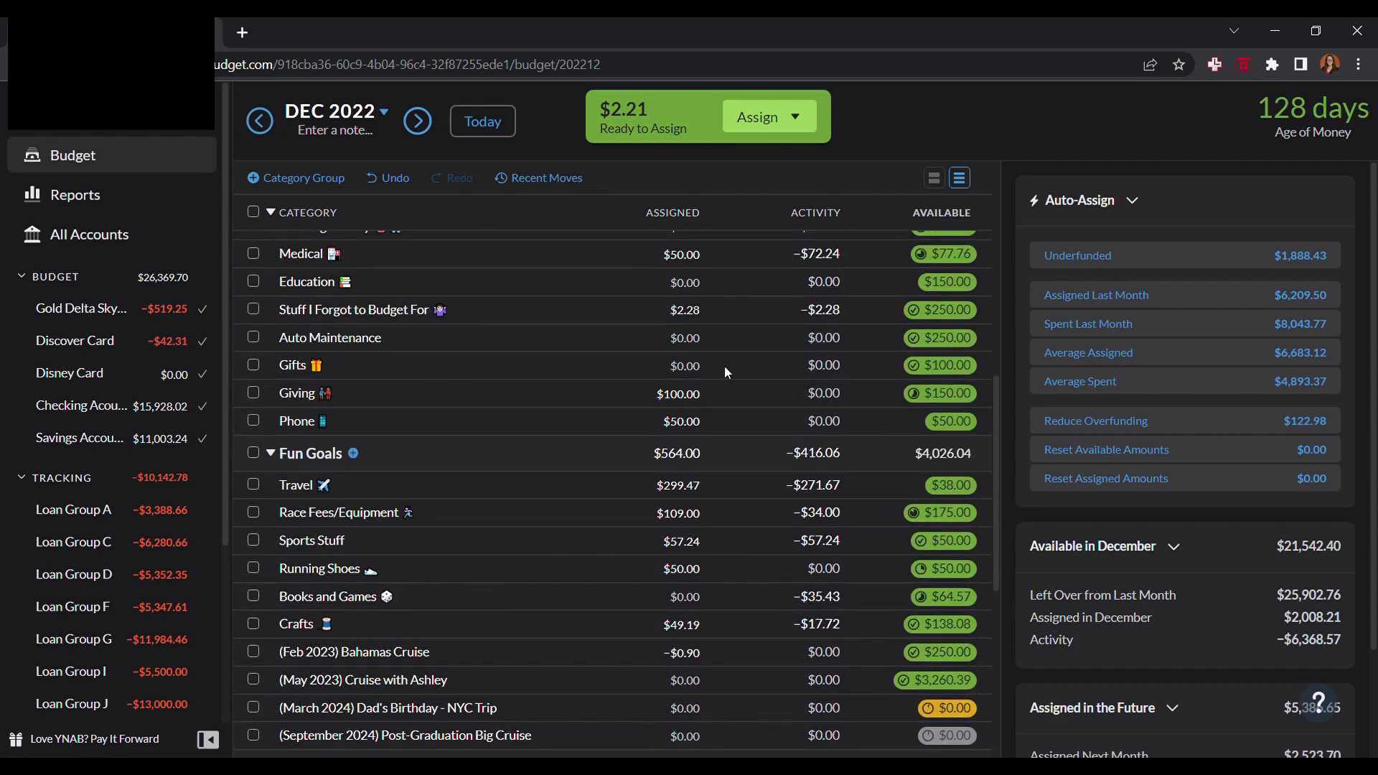
{"action": "scroll", "coordinate": [786, 470], "scroll_direction": "up", "scroll_amount": 8}
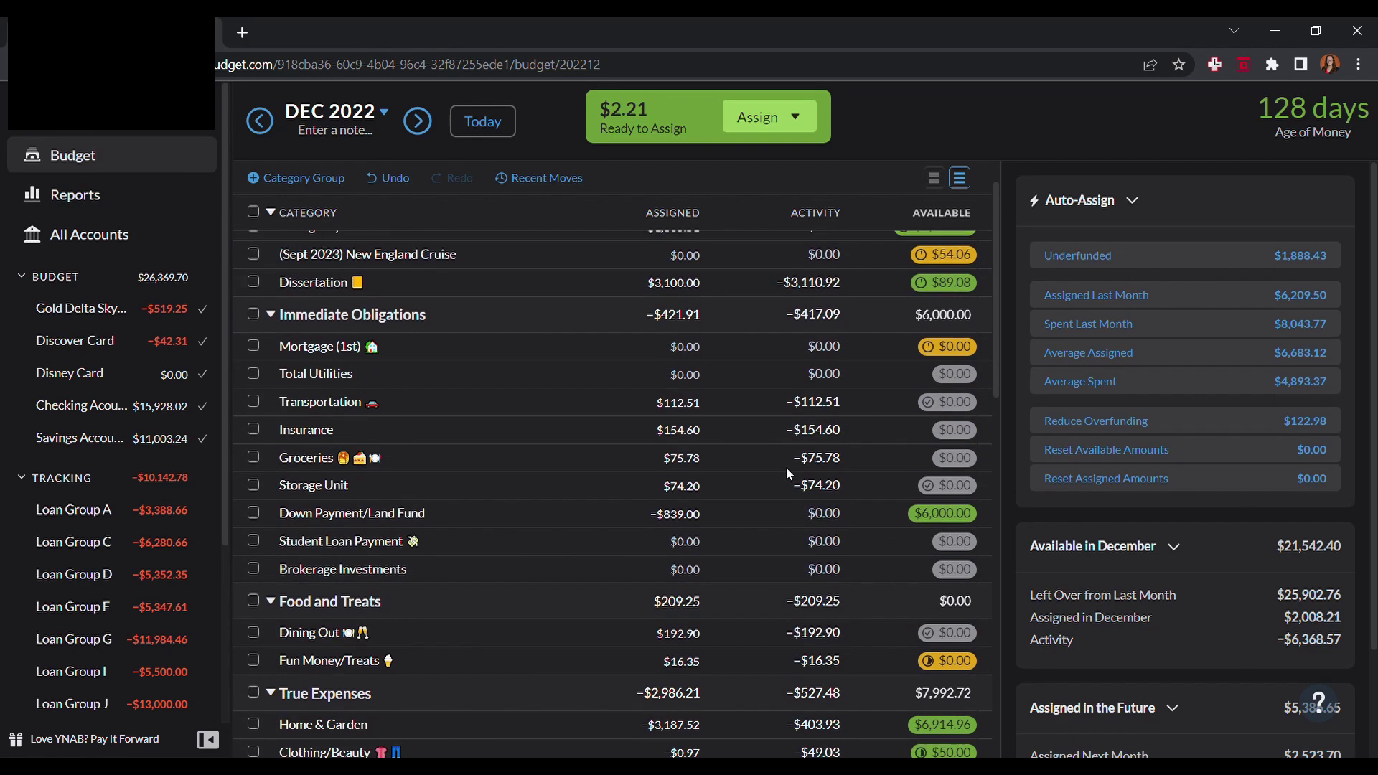
{"action": "left_click", "coordinate": [417, 122]}
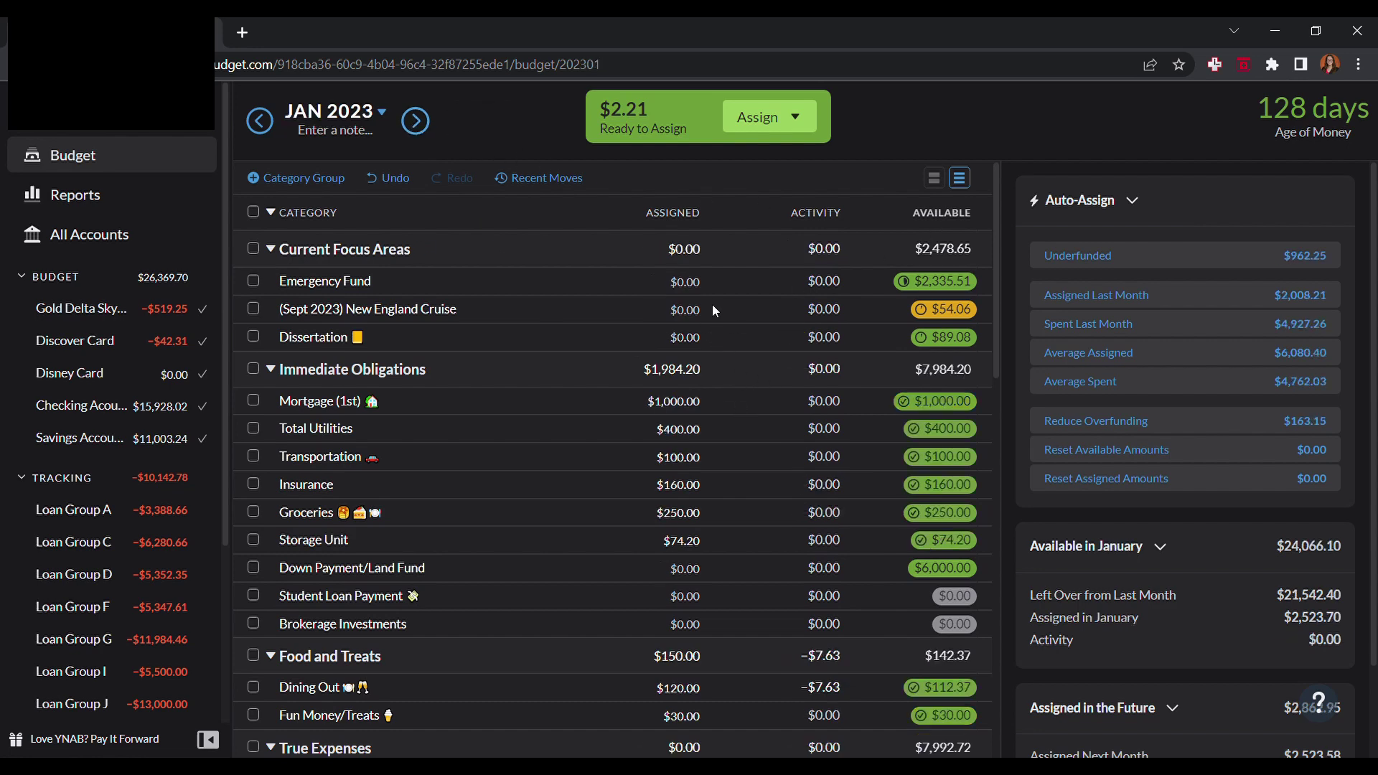
{"action": "left_click", "coordinate": [695, 281]}
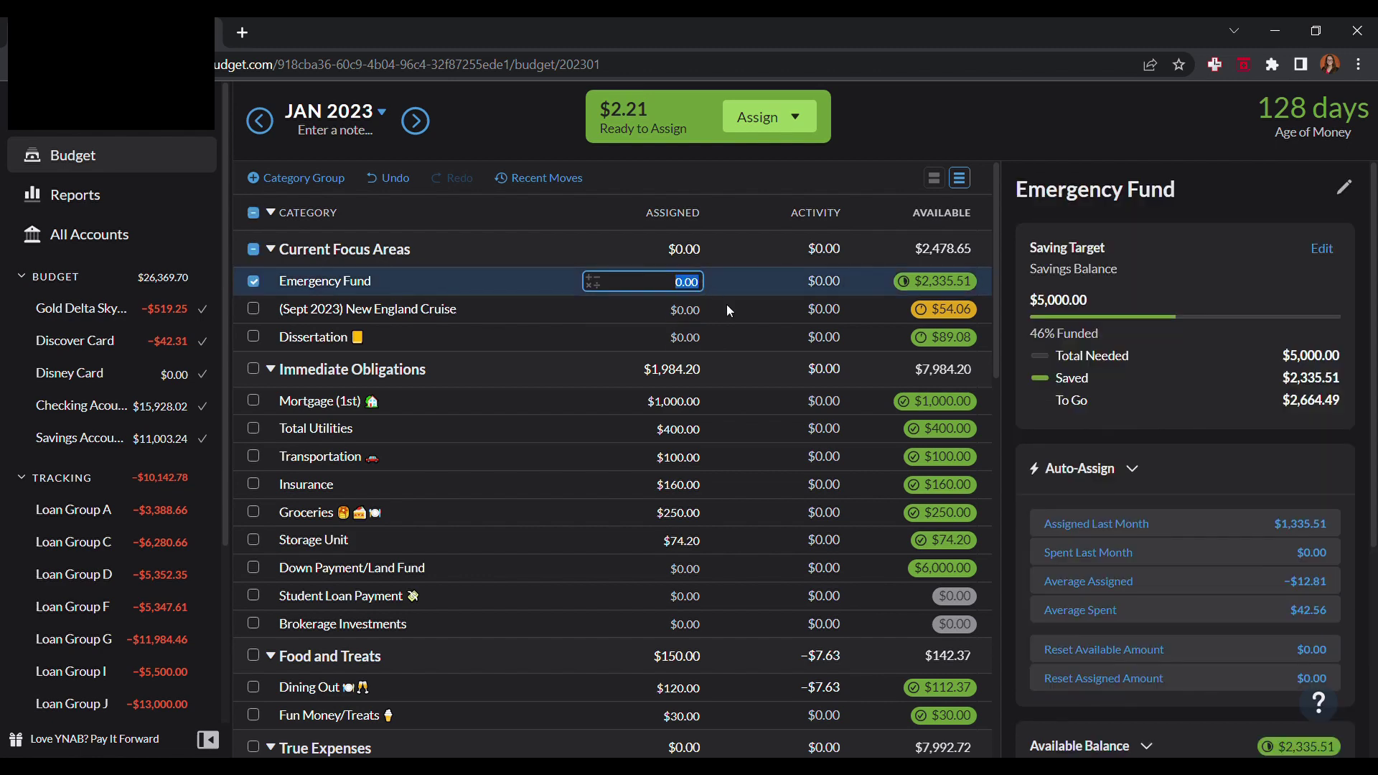
{"action": "type", "text": "2.21"}
{"action": "key", "text": "Return"}
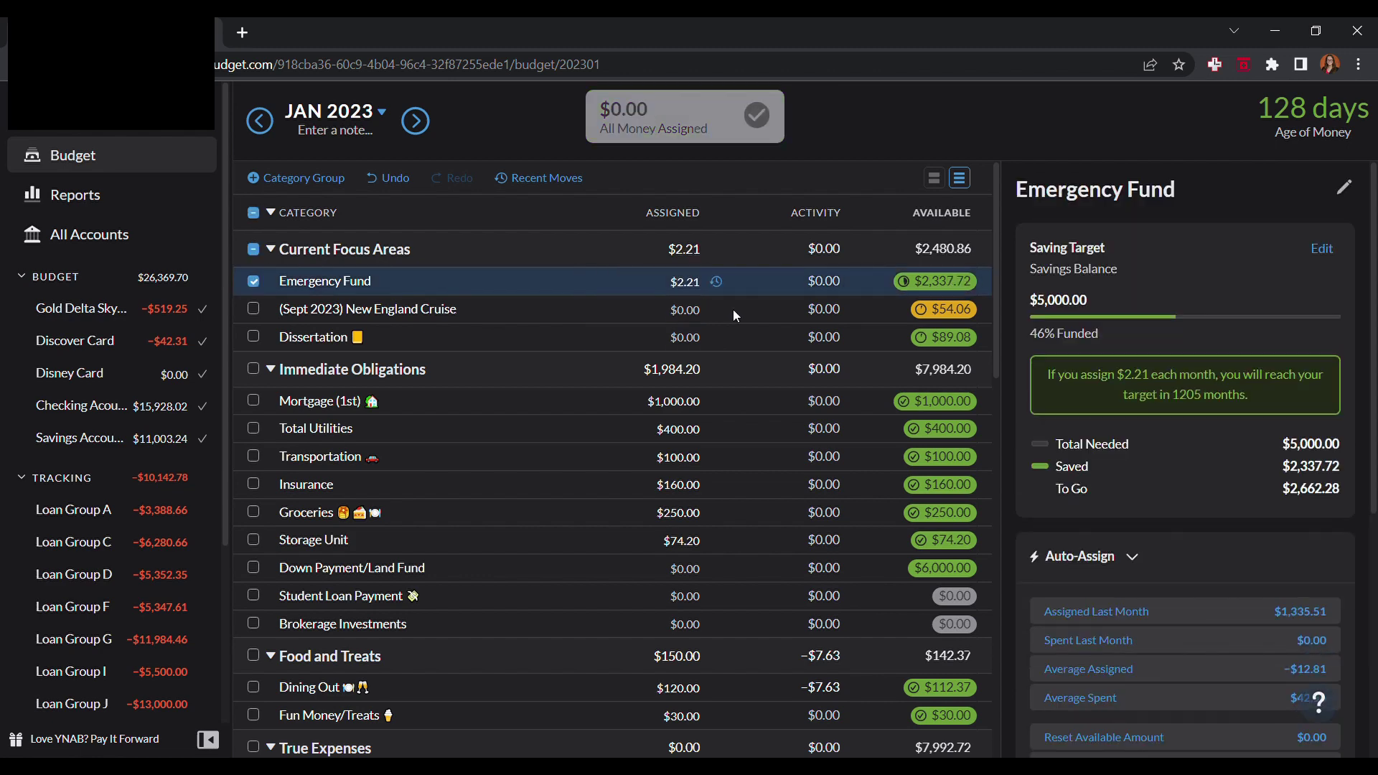
{"action": "left_click", "coordinate": [248, 282]}
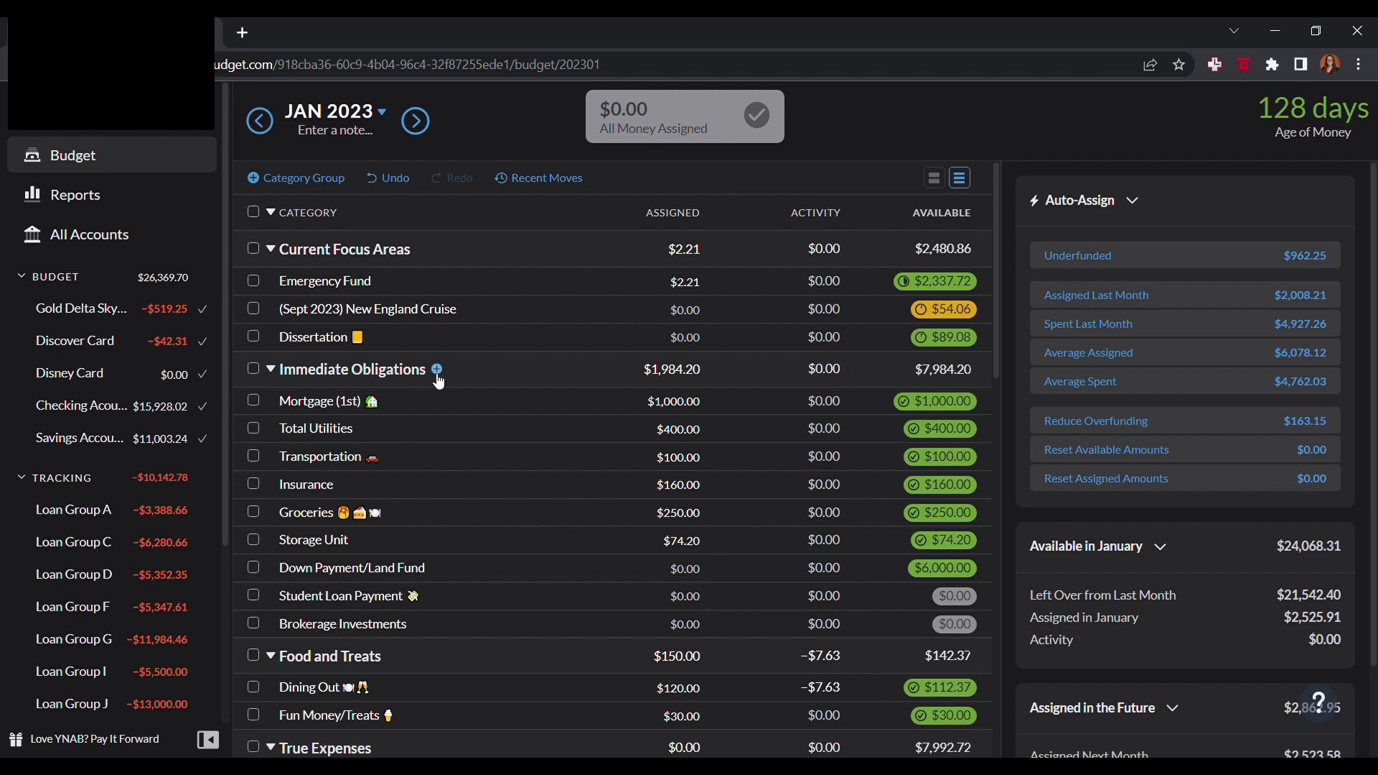
- Add a Roth IRA category to the Immediate Obligations group and place it directly below Storage Unit
{"action": "left_click", "coordinate": [436, 369]}
{"action": "type", "text": "rent"}
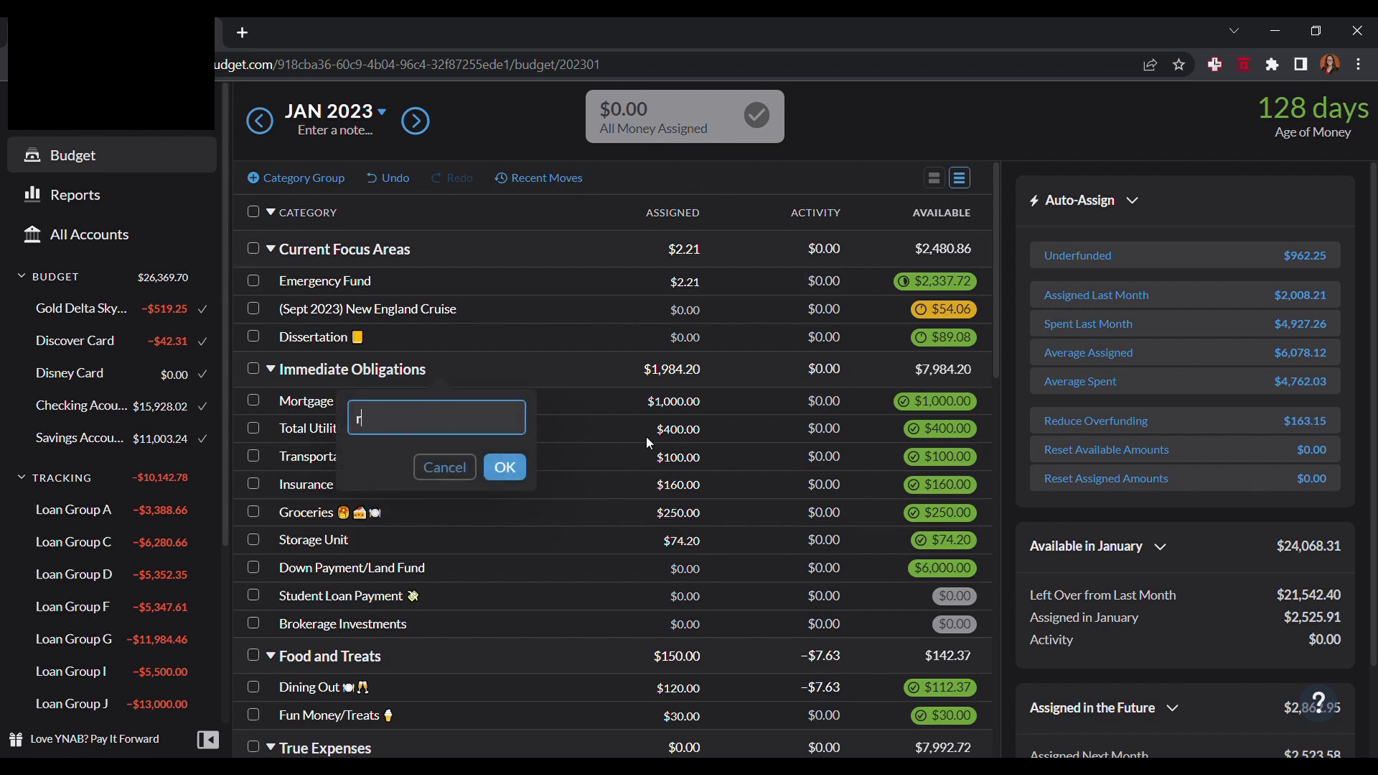
{"action": "key", "text": "BackSpace"}
{"action": "key", "text": "BackSpace"}
{"action": "key", "text": "BackSpace"}
{"action": "key", "text": "BackSpace"}
{"action": "type", "text": "Roth IRA"}
{"action": "left_click", "coordinate": [504, 467]}
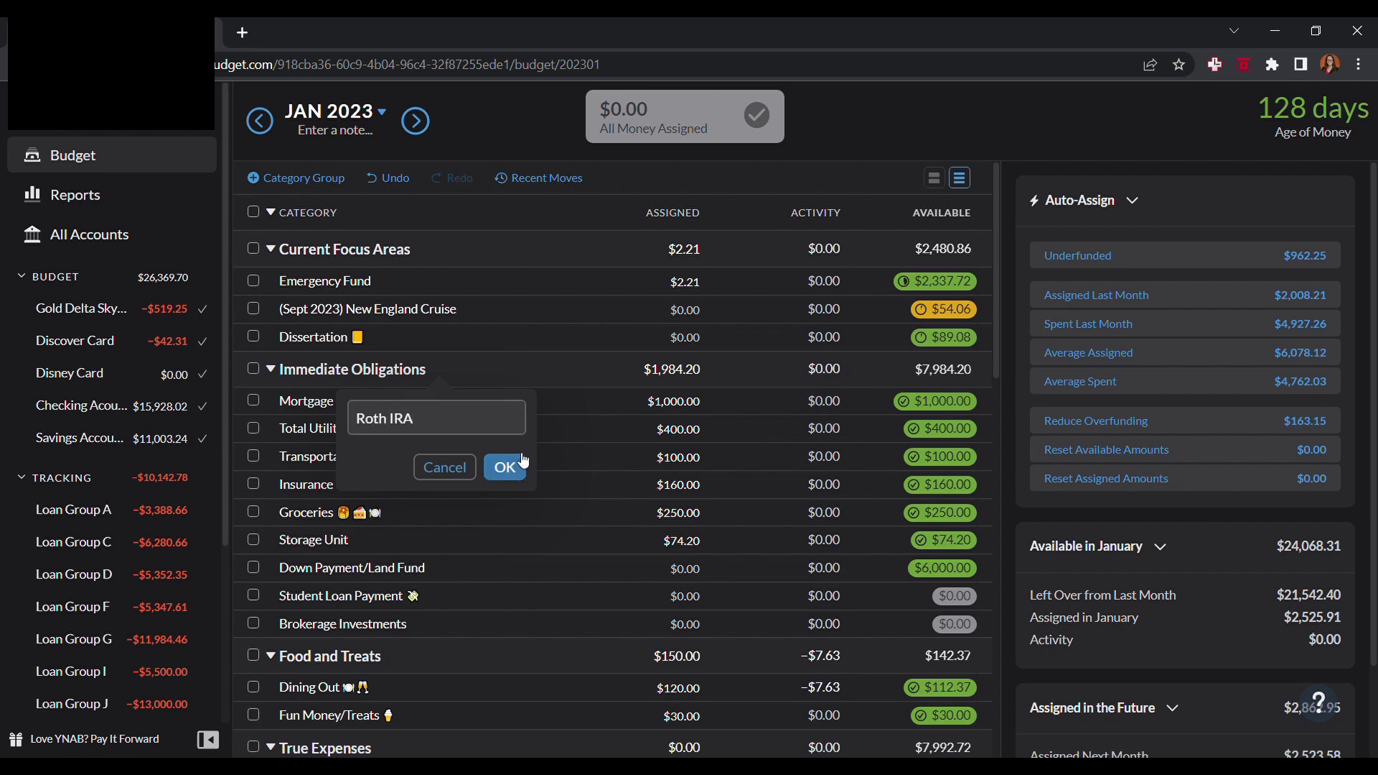
{"action": "left_click_drag", "start_coordinate": [373, 404], "coordinate": [395, 557]}
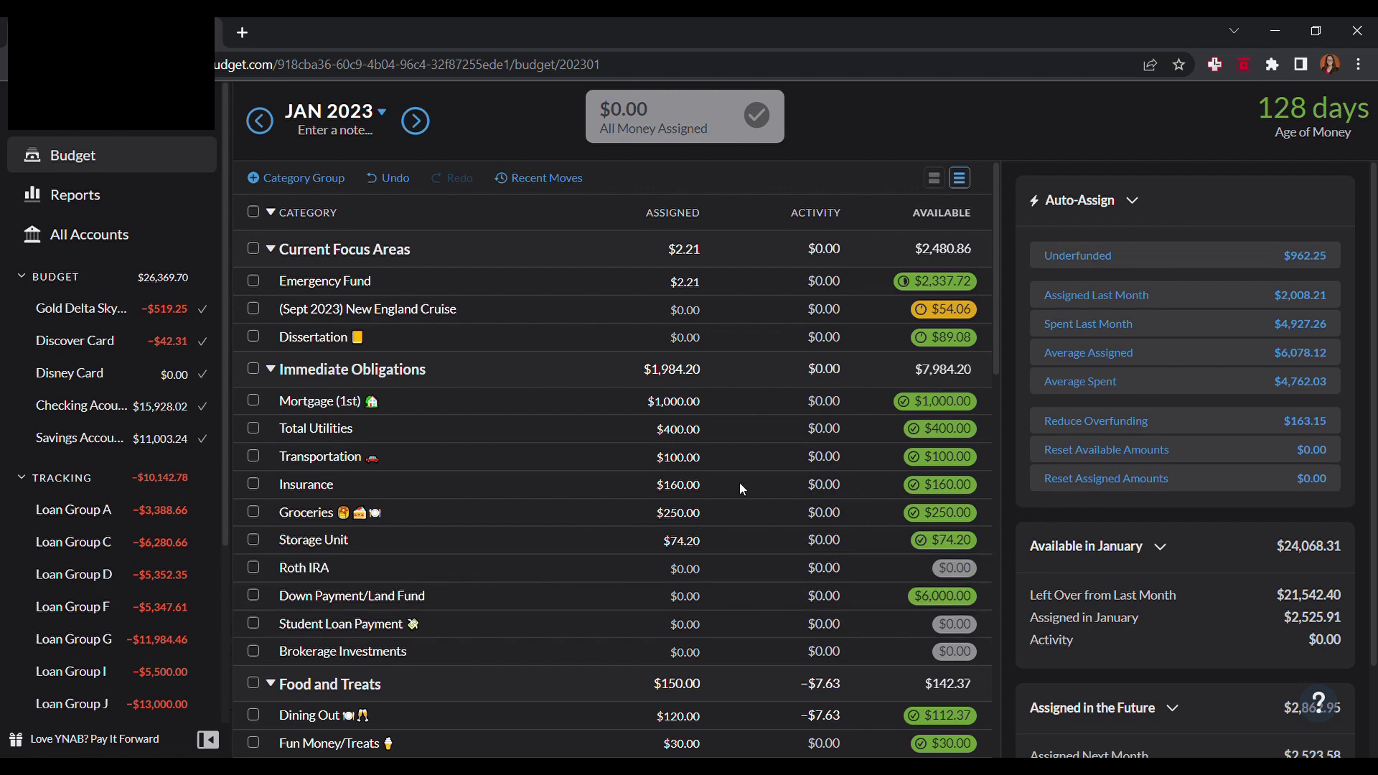
- Create a monthly Needed For Spending target of $250 for the Roth IRA category, then deselect it
{"action": "left_click", "coordinate": [296, 574]}
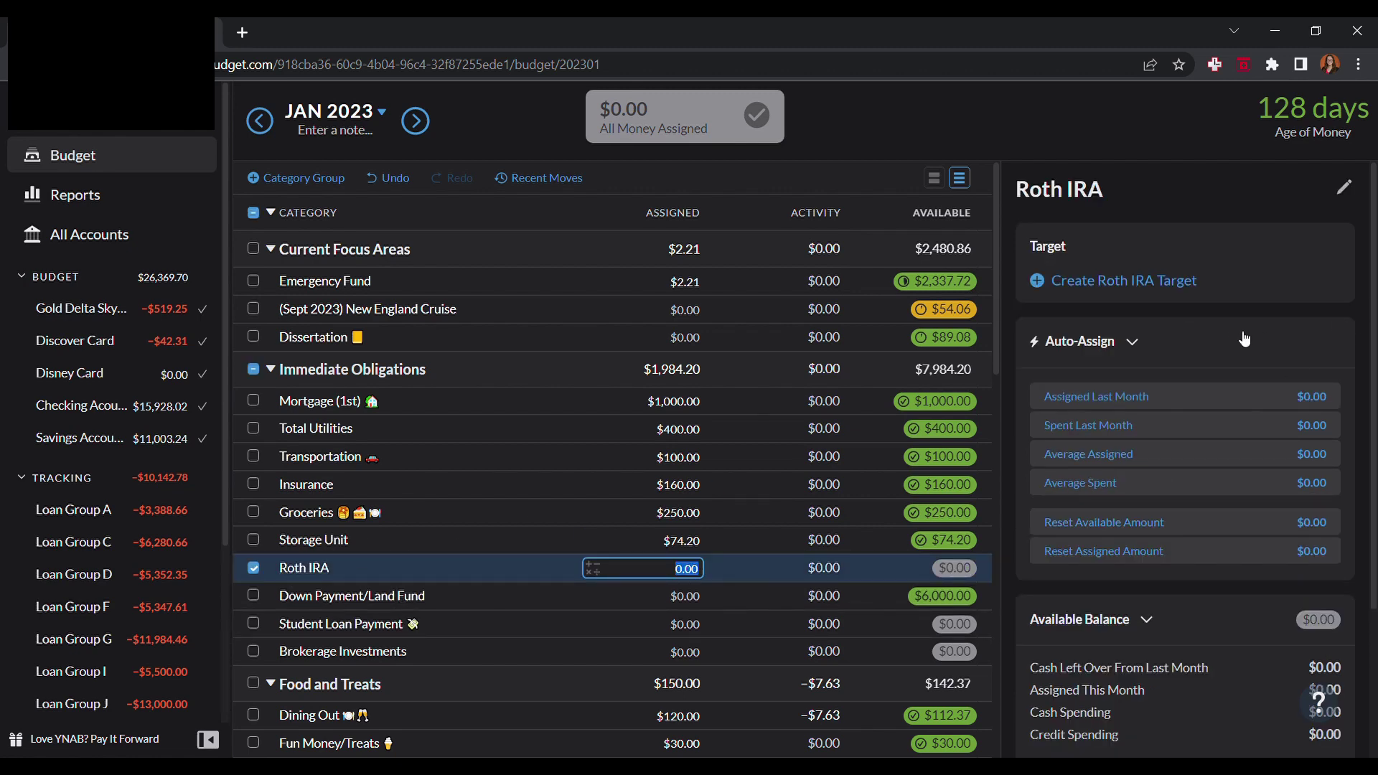
{"action": "left_click", "coordinate": [1184, 282]}
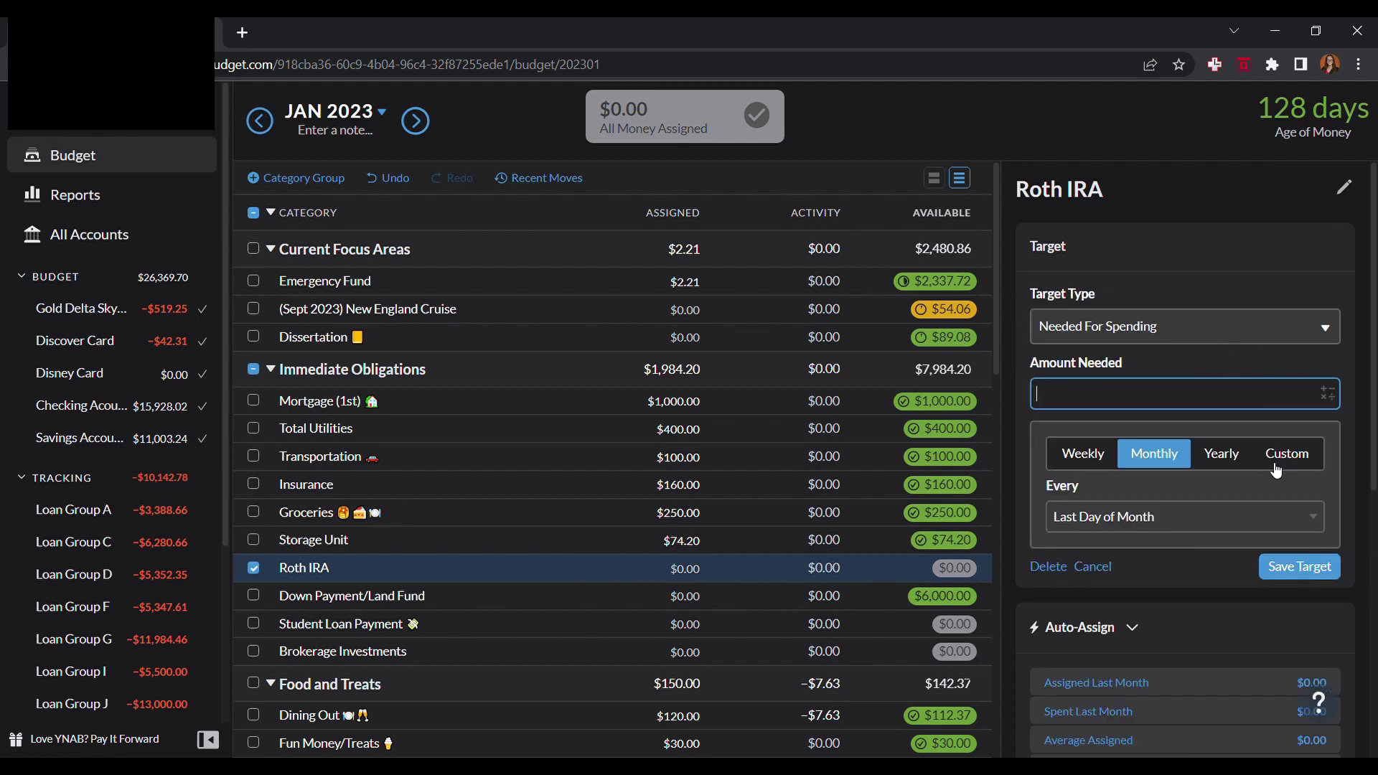
{"action": "type", "text": "250"}
{"action": "left_click", "coordinate": [1319, 578]}
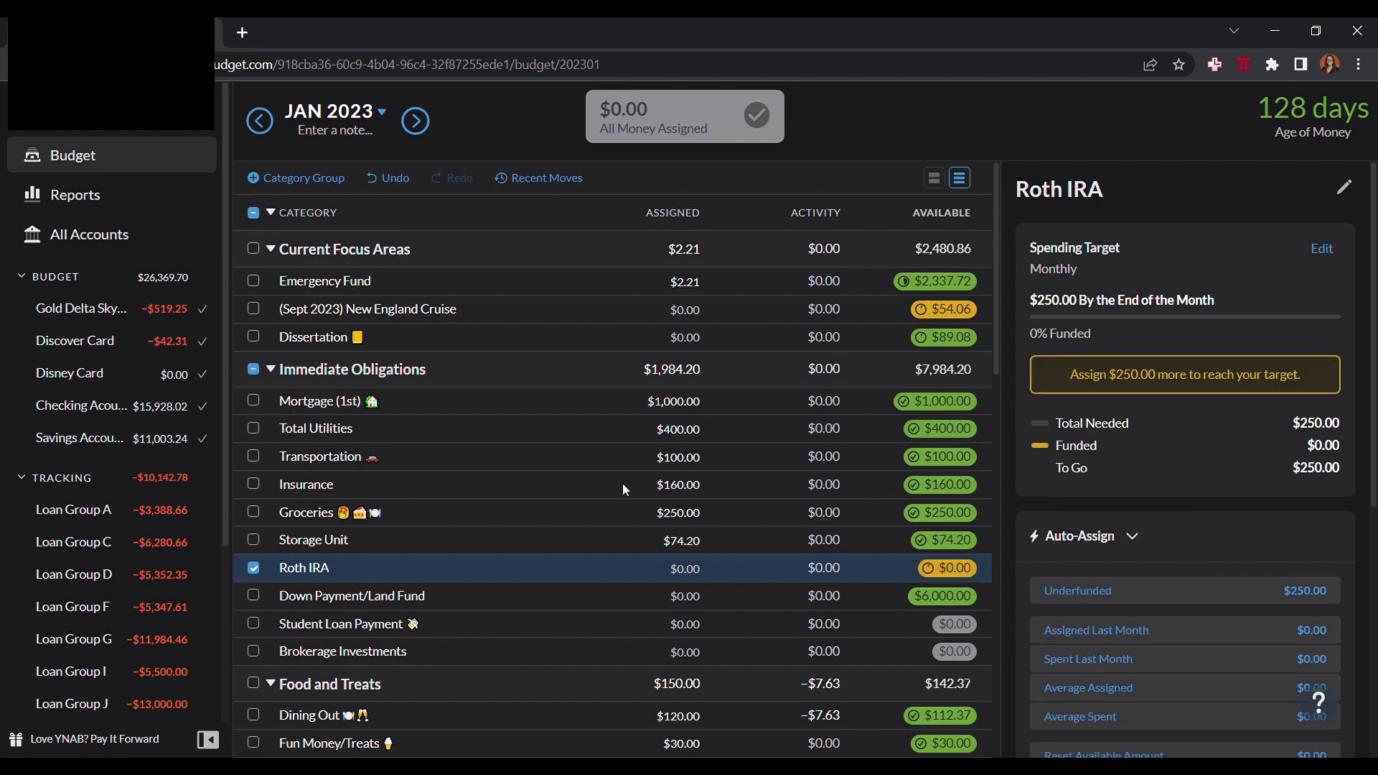
{"action": "left_click", "coordinate": [249, 573]}
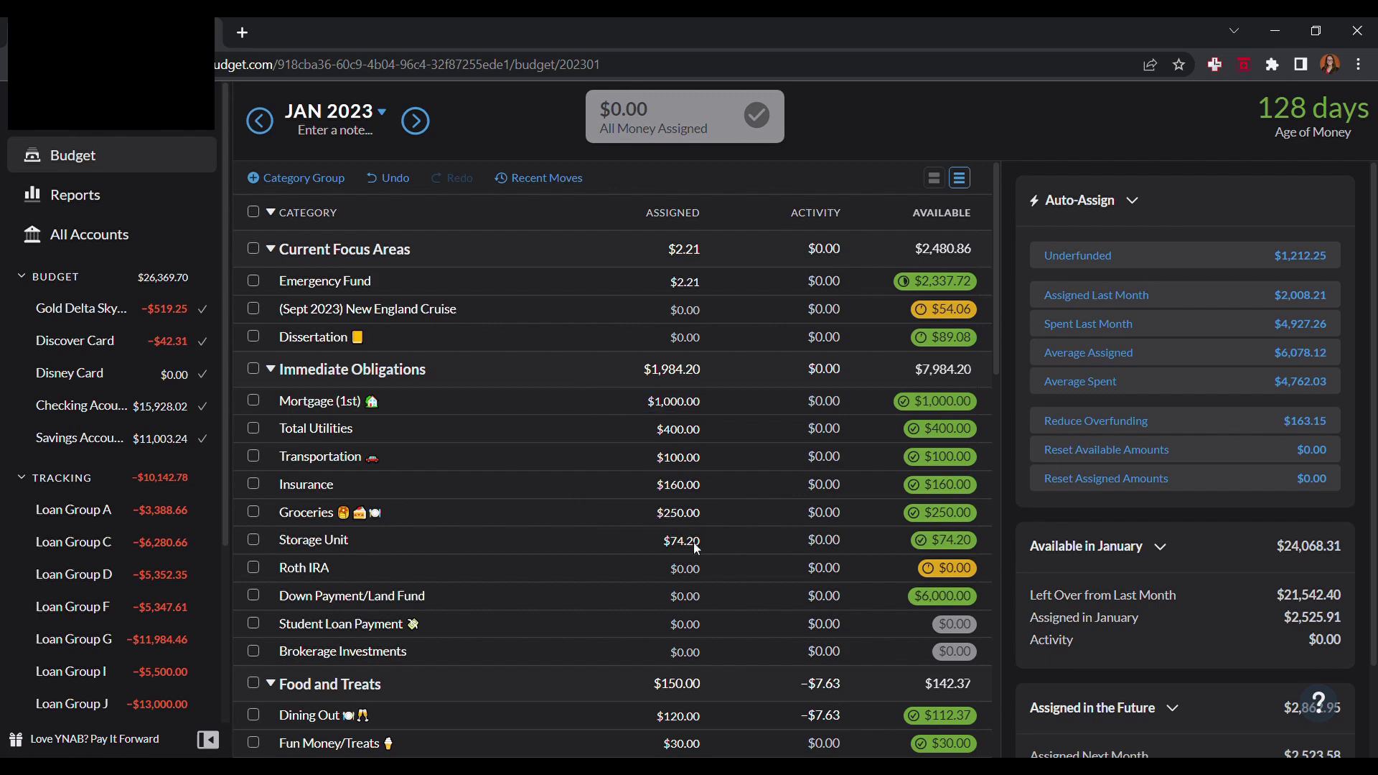
- In the March 2023 budget, set the amounts assigned to Dining Out and Fun Money/Treats to $0
{"action": "left_click", "coordinate": [422, 125]}
{"action": "left_click", "coordinate": [423, 125]}
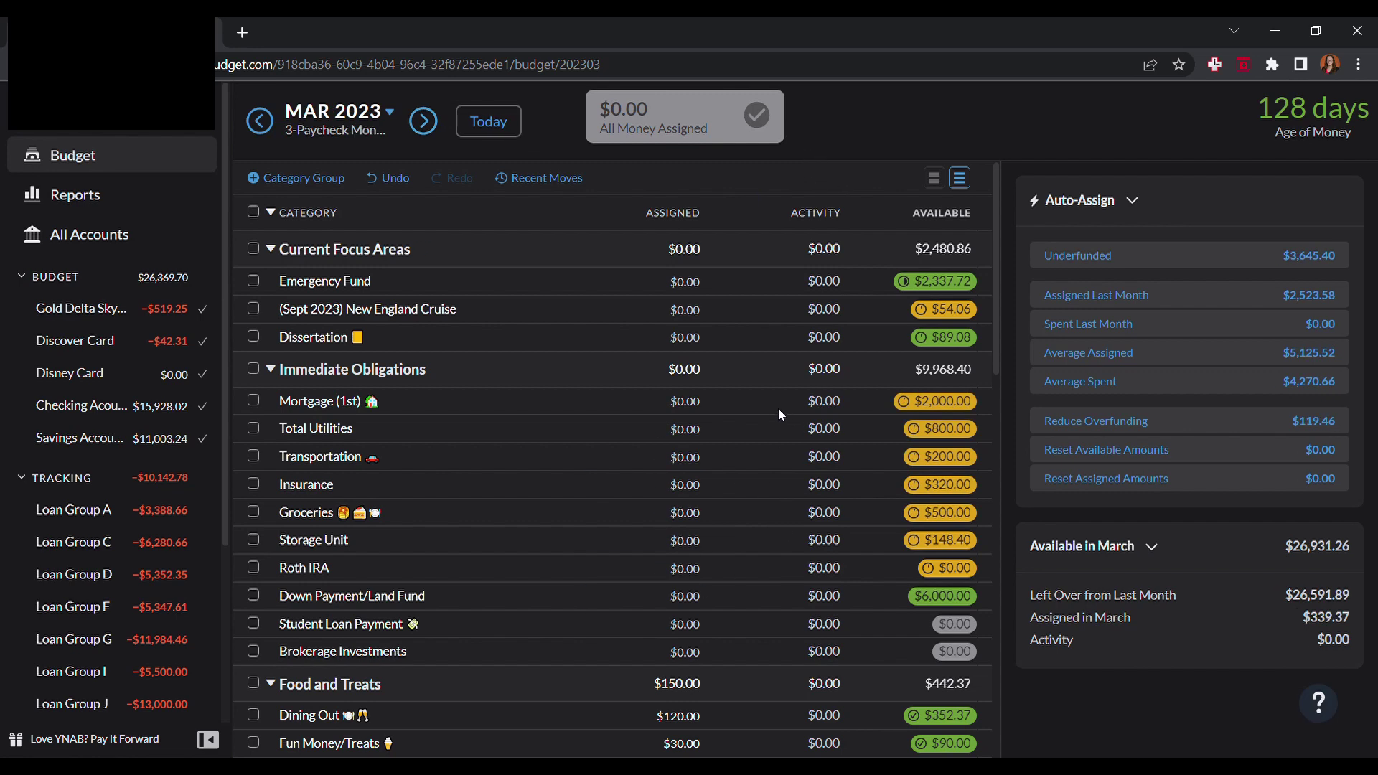
{"action": "scroll", "coordinate": [780, 415], "scroll_direction": "down", "scroll_amount": 3}
{"action": "left_click", "coordinate": [679, 446]}
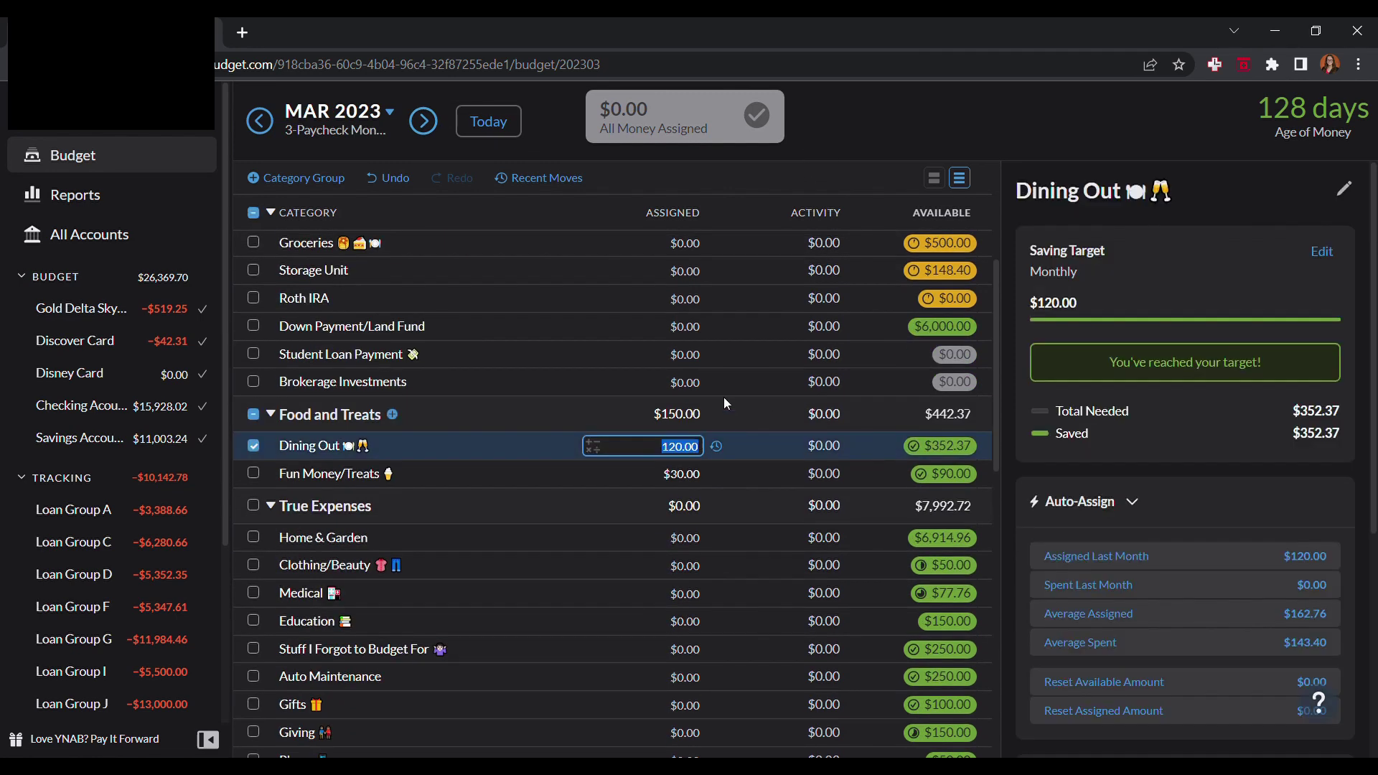
{"action": "key", "text": "BackSpace"}
{"action": "key", "text": "Return"}
{"action": "key", "text": "BackSpace"}
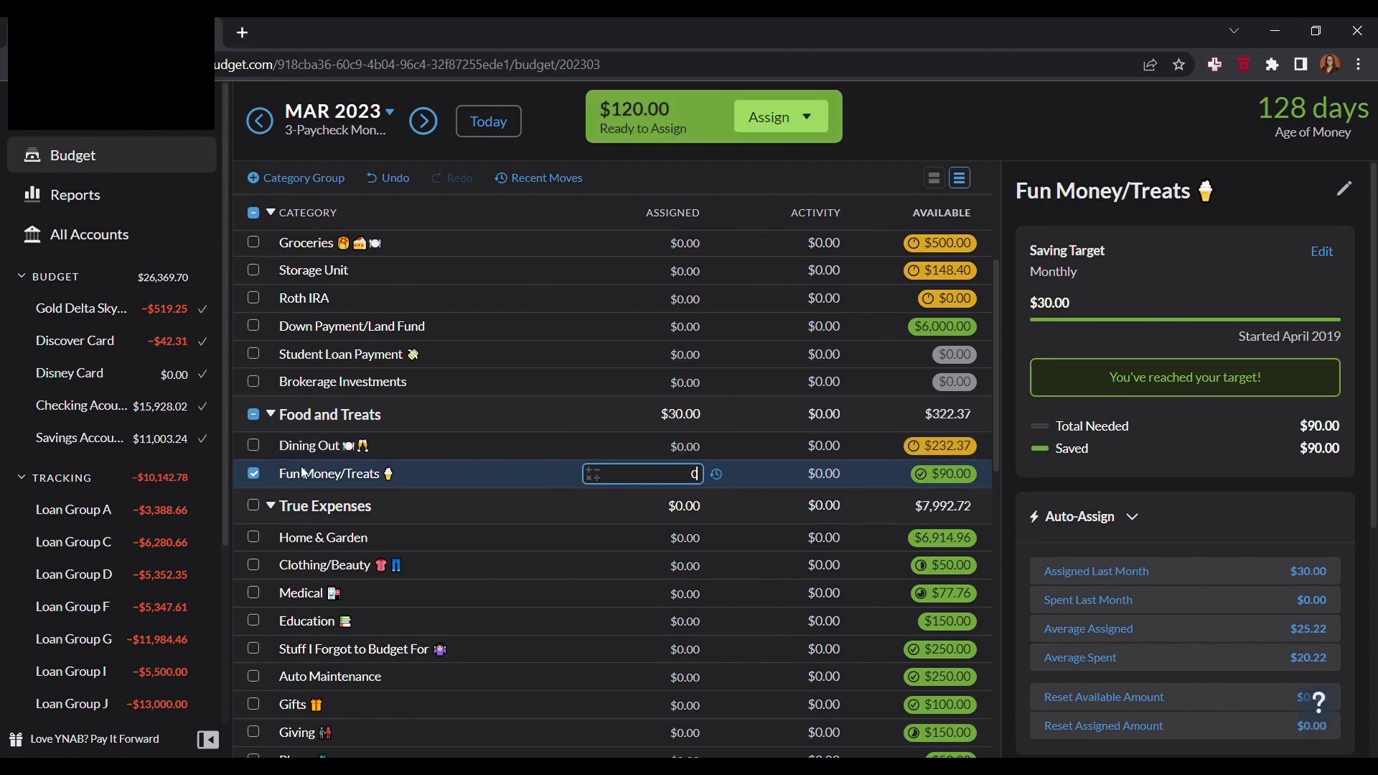
{"action": "key", "text": "Return"}
{"action": "scroll", "coordinate": [760, 352], "scroll_direction": "down", "scroll_amount": 5}
{"action": "scroll", "coordinate": [750, 335], "scroll_direction": "down", "scroll_amount": 3}
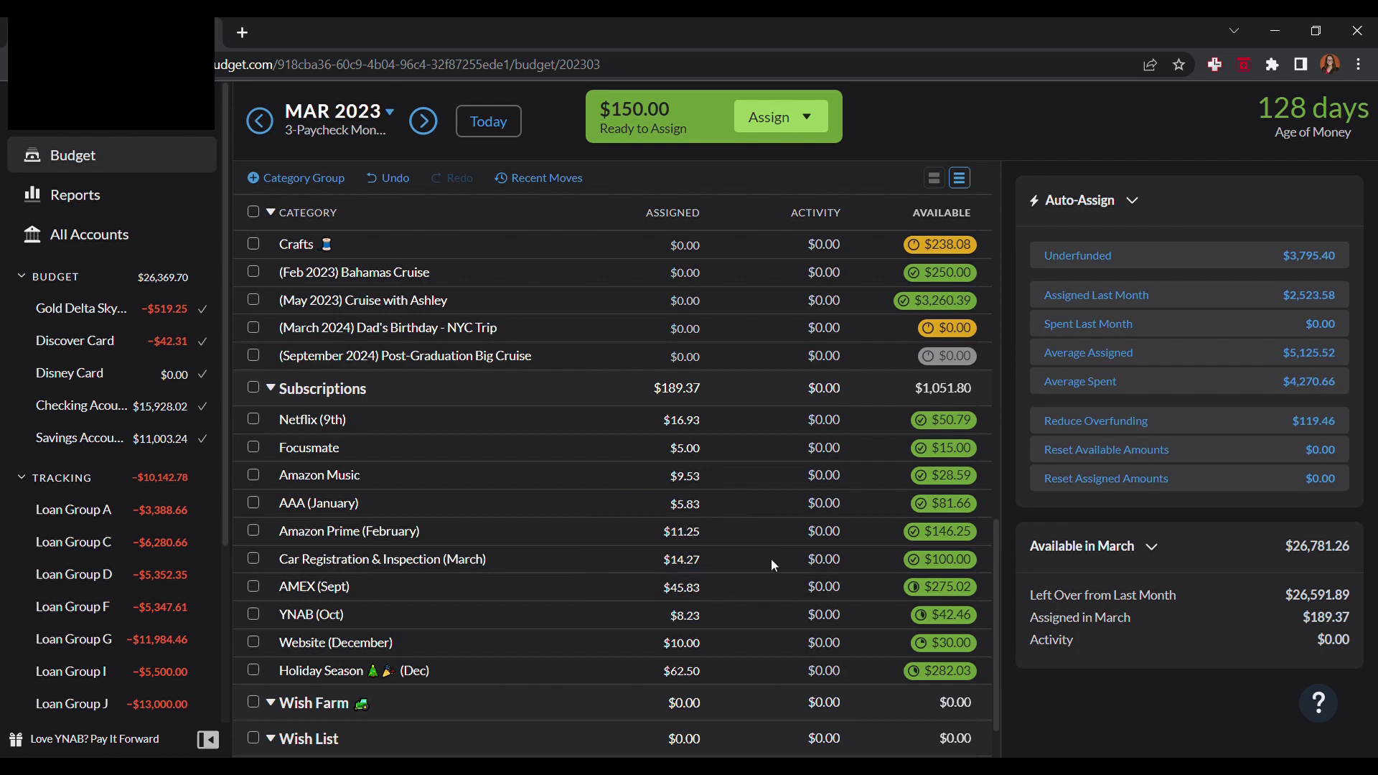
- Return to the January 2023 budget, assign $150 to the Roth IRA category and deselect it
{"action": "left_click", "coordinate": [485, 127]}
{"action": "scroll", "coordinate": [675, 388], "scroll_direction": "up", "scroll_amount": 9}
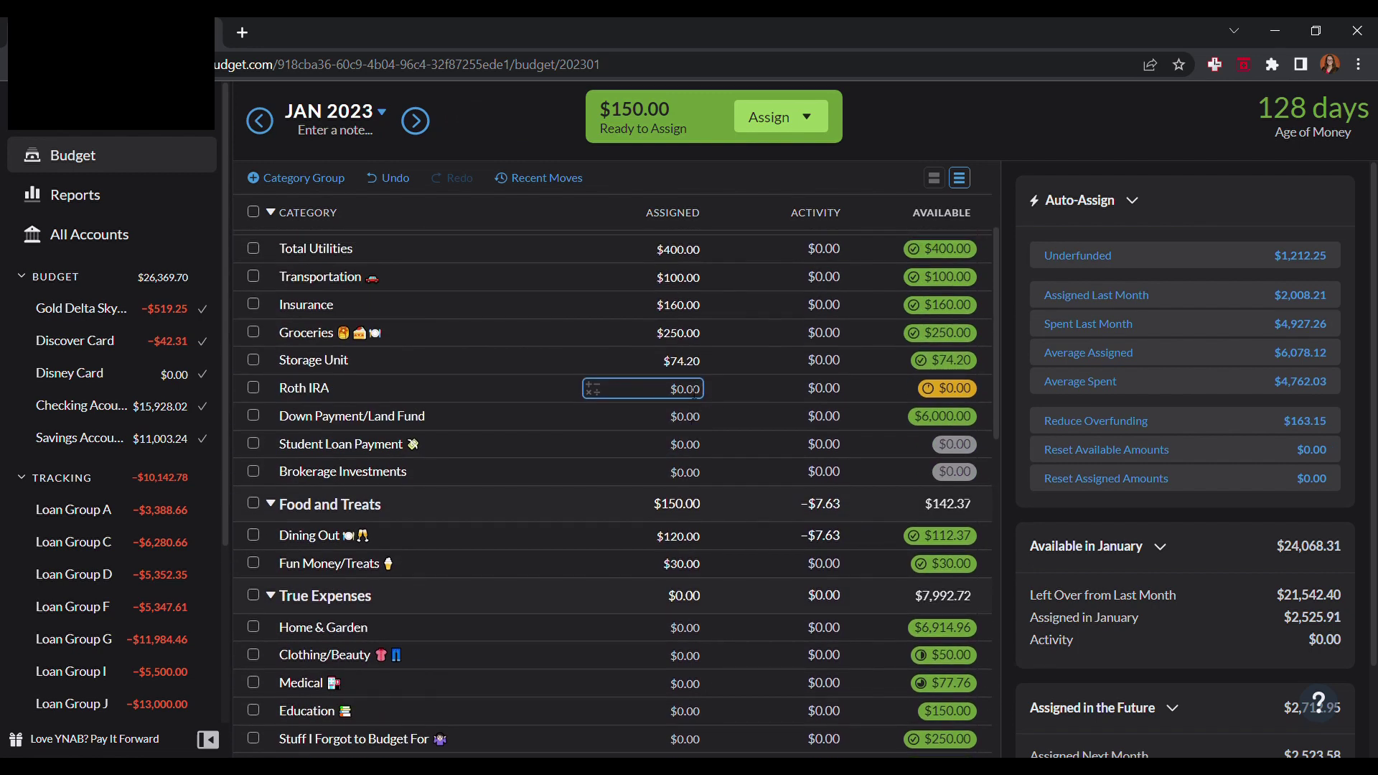
{"action": "left_click", "coordinate": [687, 390]}
{"action": "type", "text": "150"}
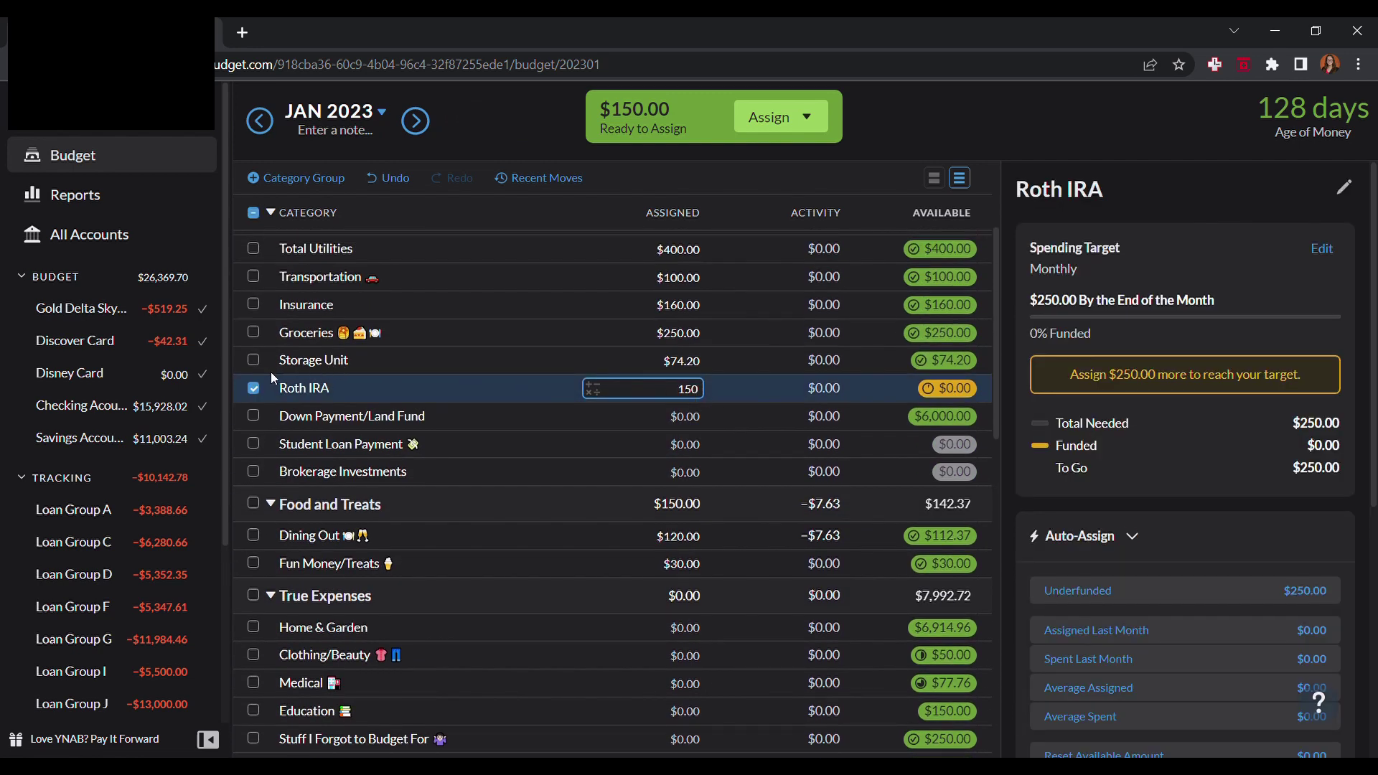
{"action": "left_click", "coordinate": [252, 389]}
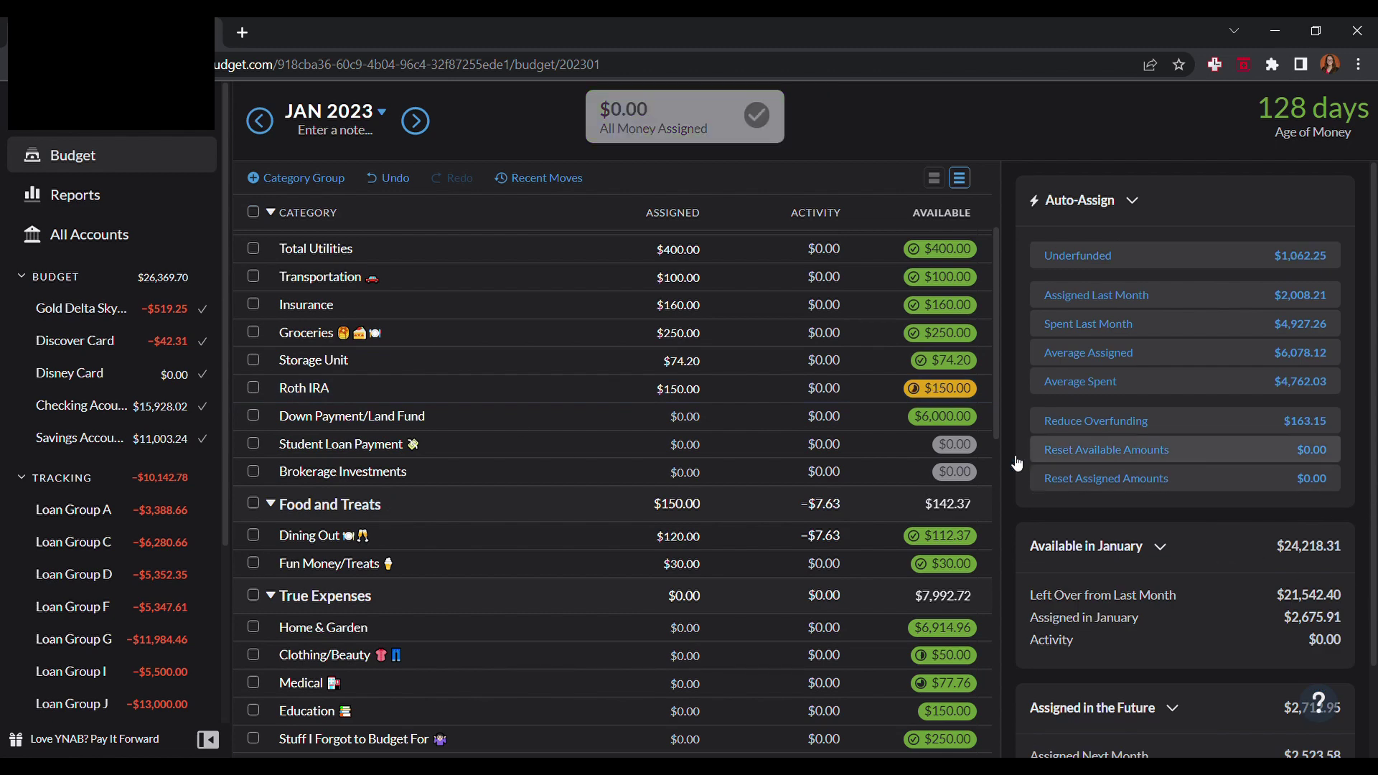
- Set the amount assigned to the Roth IRA category in January 2023 to $100 and deselect it
{"action": "scroll", "coordinate": [889, 321], "scroll_direction": "up", "scroll_amount": 3}
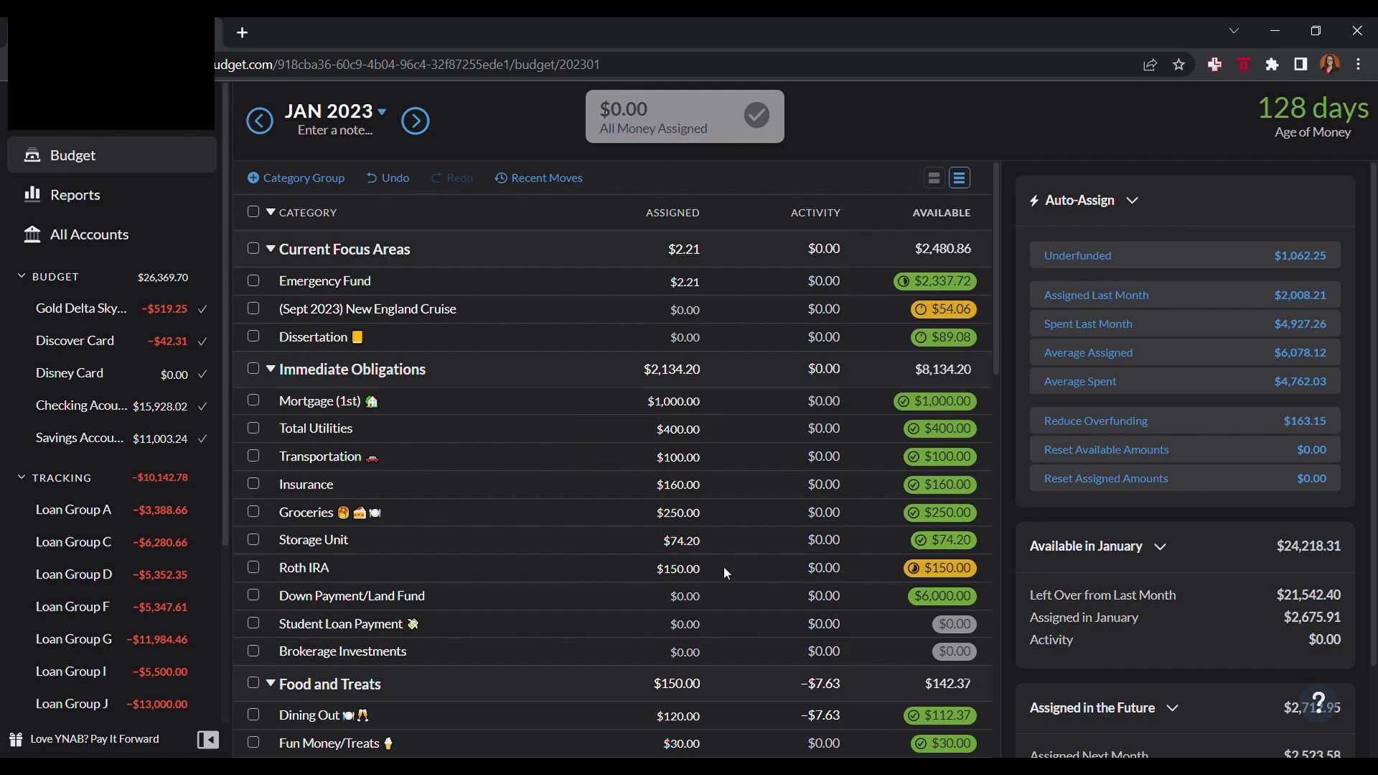
{"action": "left_click", "coordinate": [664, 568]}
{"action": "type", "text": "100"}
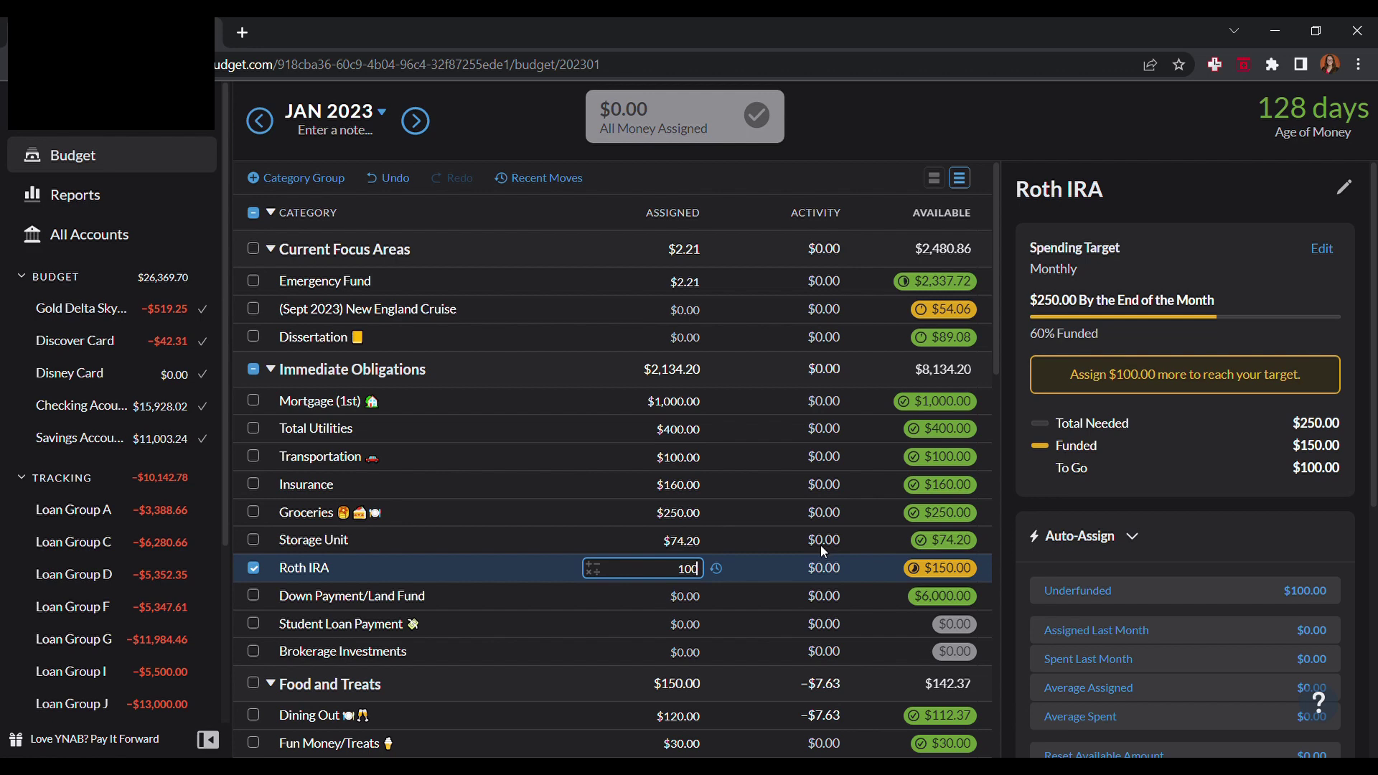
{"action": "key", "text": "Return"}
{"action": "left_click", "coordinate": [254, 568]}
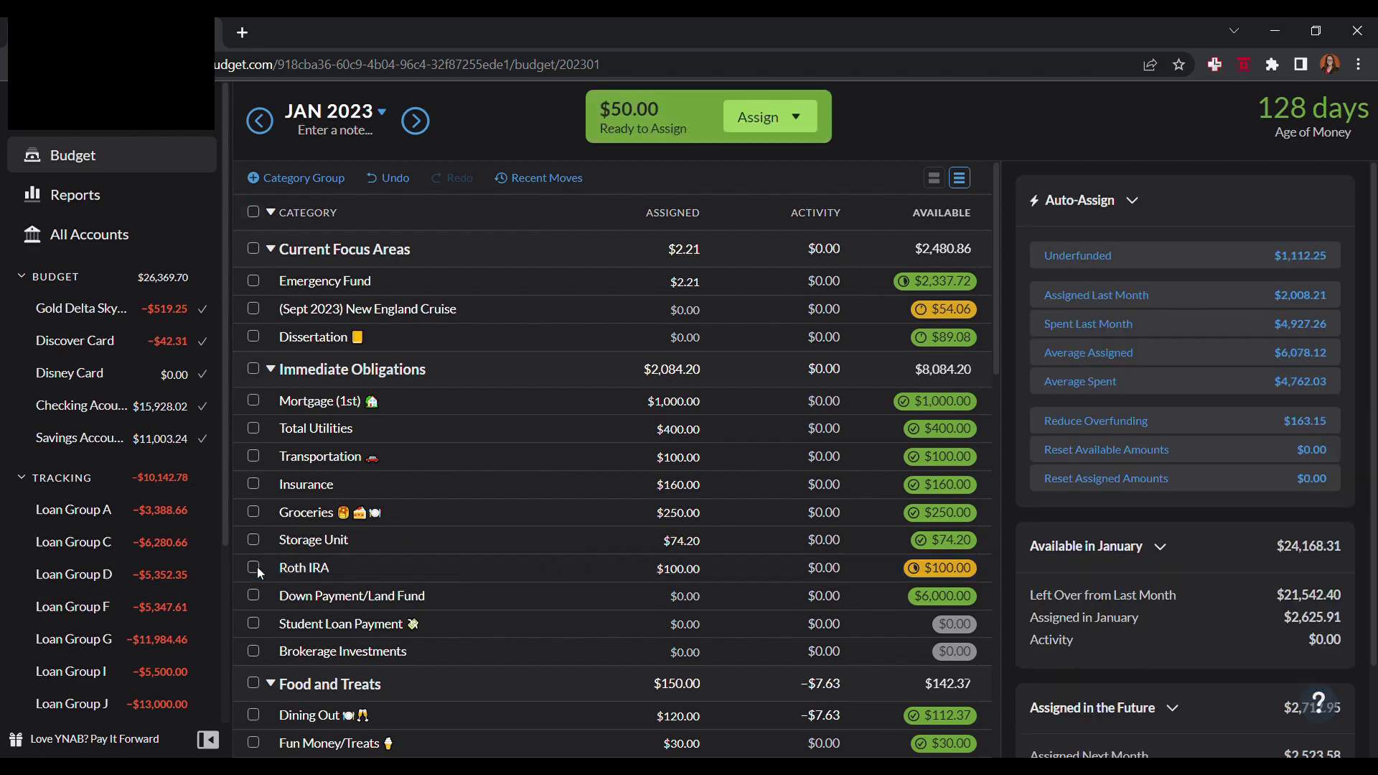
- Set the amount assigned to Transportation in January 2023 to $150
{"action": "left_click", "coordinate": [624, 453]}
{"action": "type", "text": "150"}
{"action": "key", "text": "Return"}
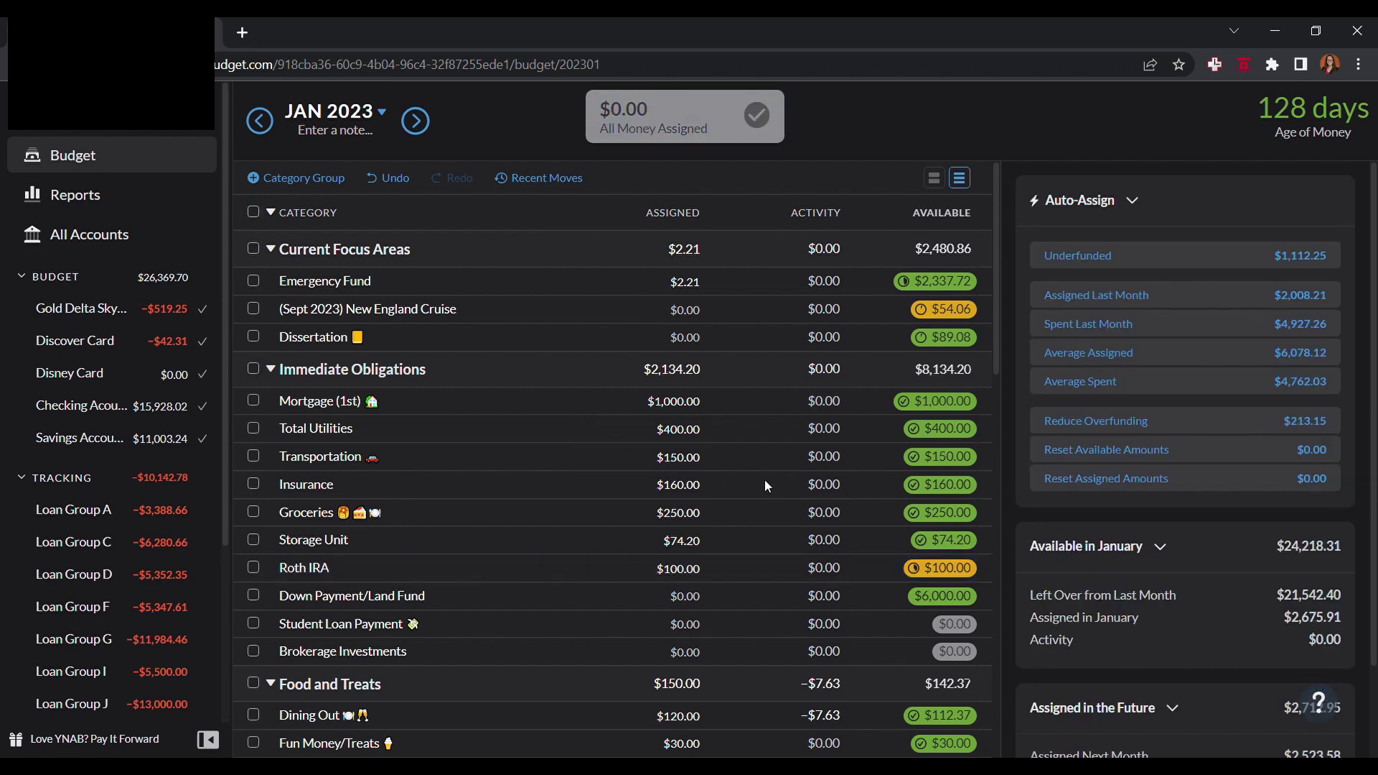
{"action": "key", "text": "Escape"}
- Review the December and November 2022 category amounts, the January 2023 budget and the tracking account balances, ending on January 2023
{"action": "left_click", "coordinate": [252, 133]}
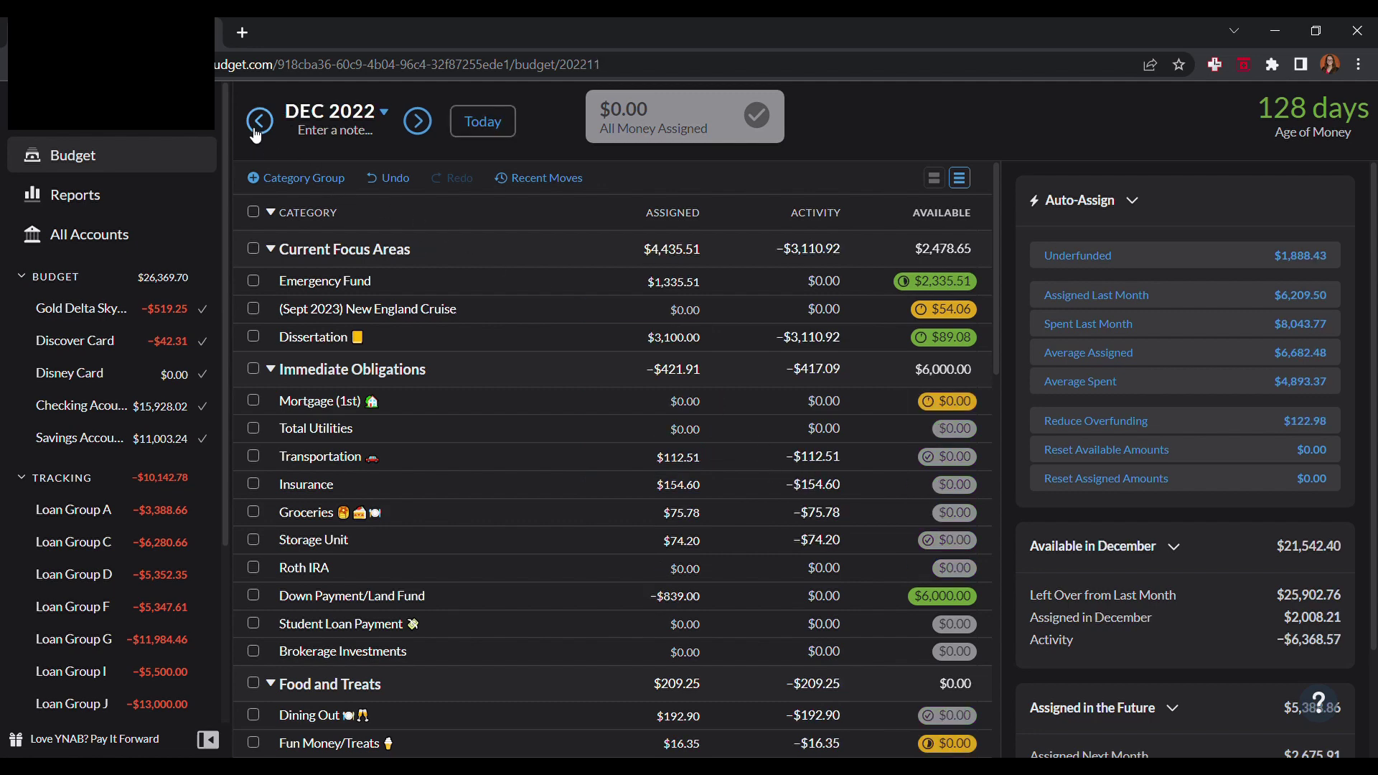
{"action": "left_click", "coordinate": [255, 132]}
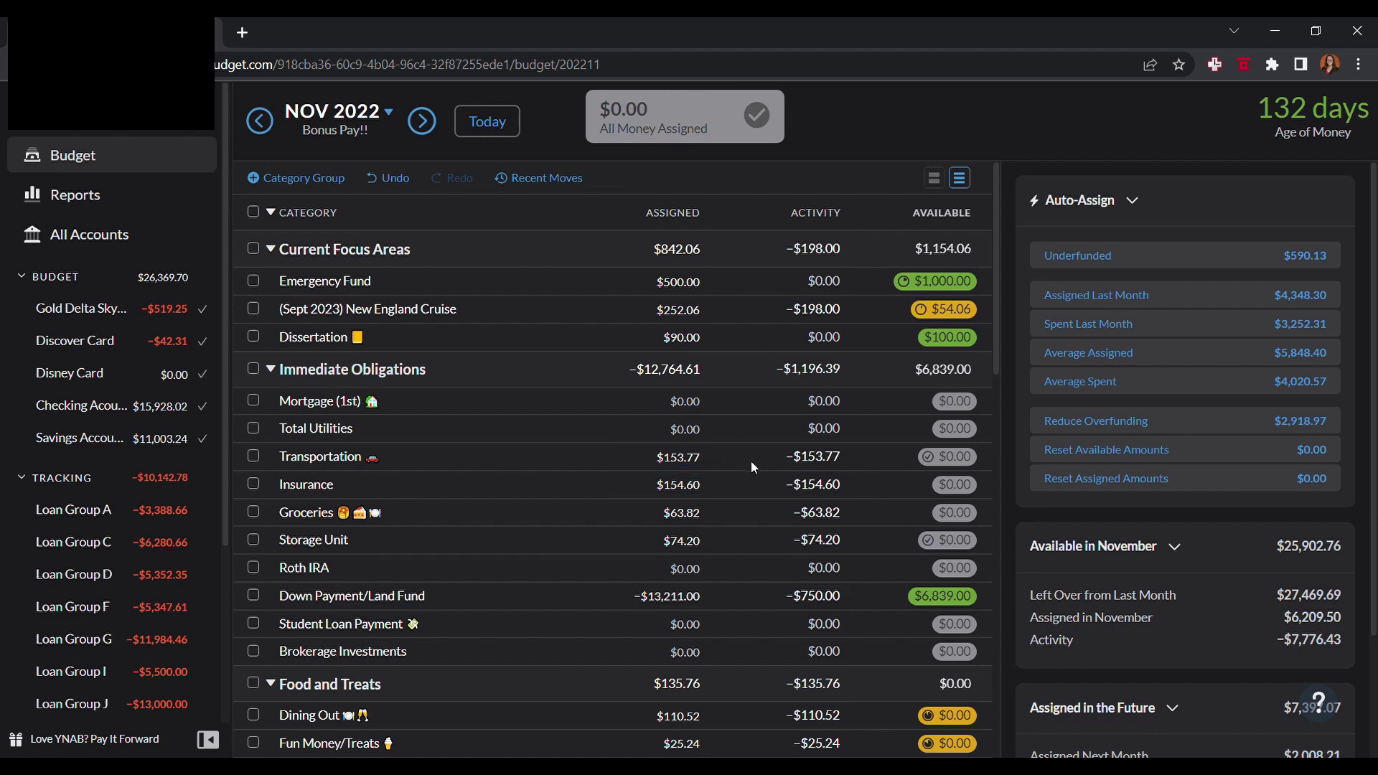
{"action": "left_click", "coordinate": [431, 127]}
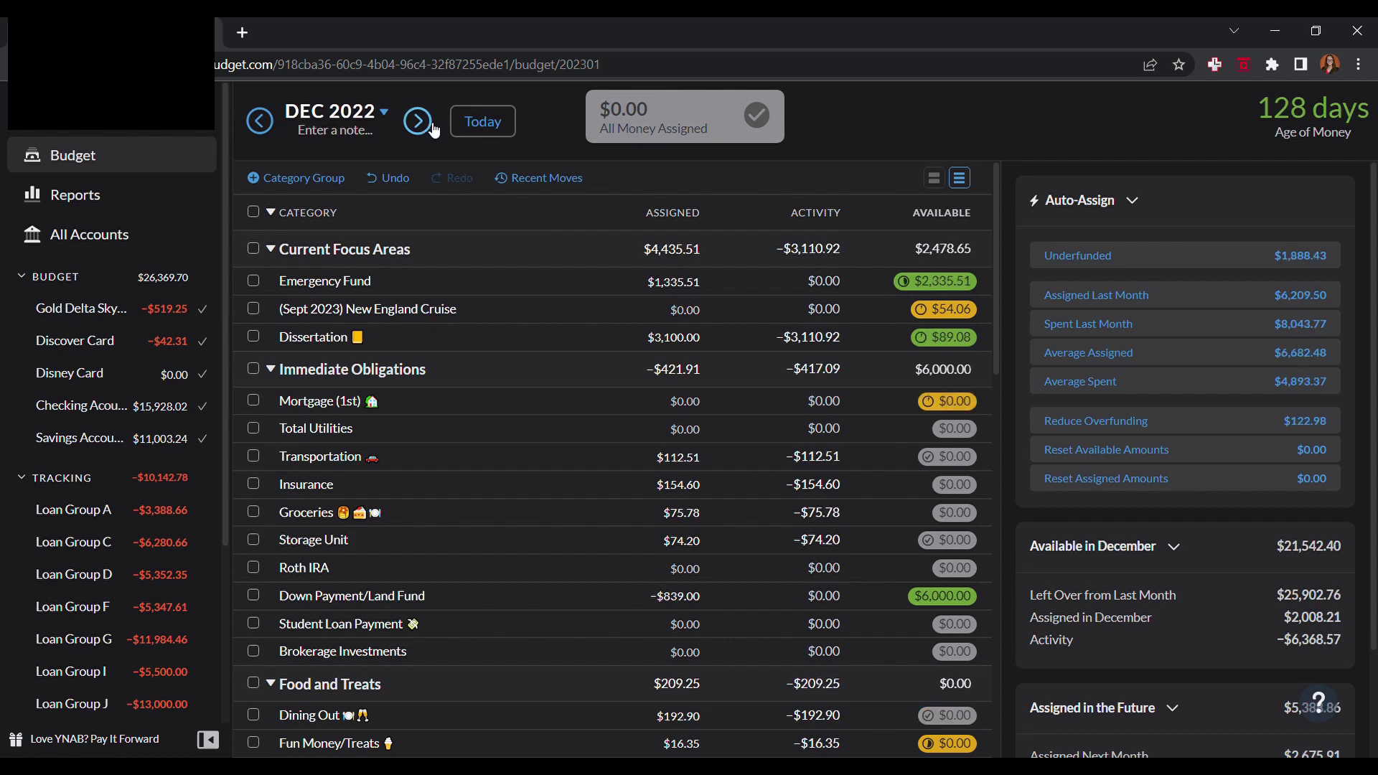
{"action": "left_click", "coordinate": [429, 125]}
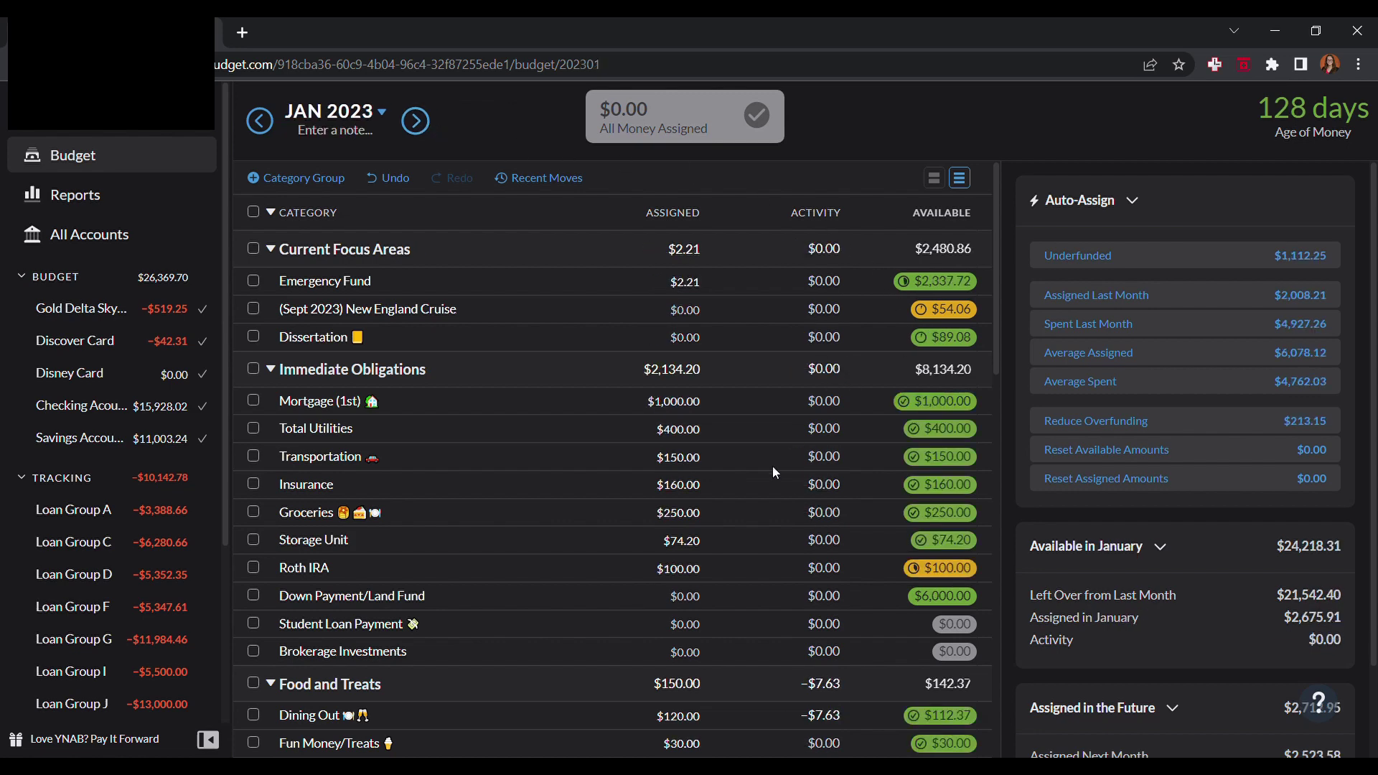
{"action": "left_click", "coordinate": [695, 459]}
{"action": "scroll", "coordinate": [781, 456], "scroll_direction": "down", "scroll_amount": 1}
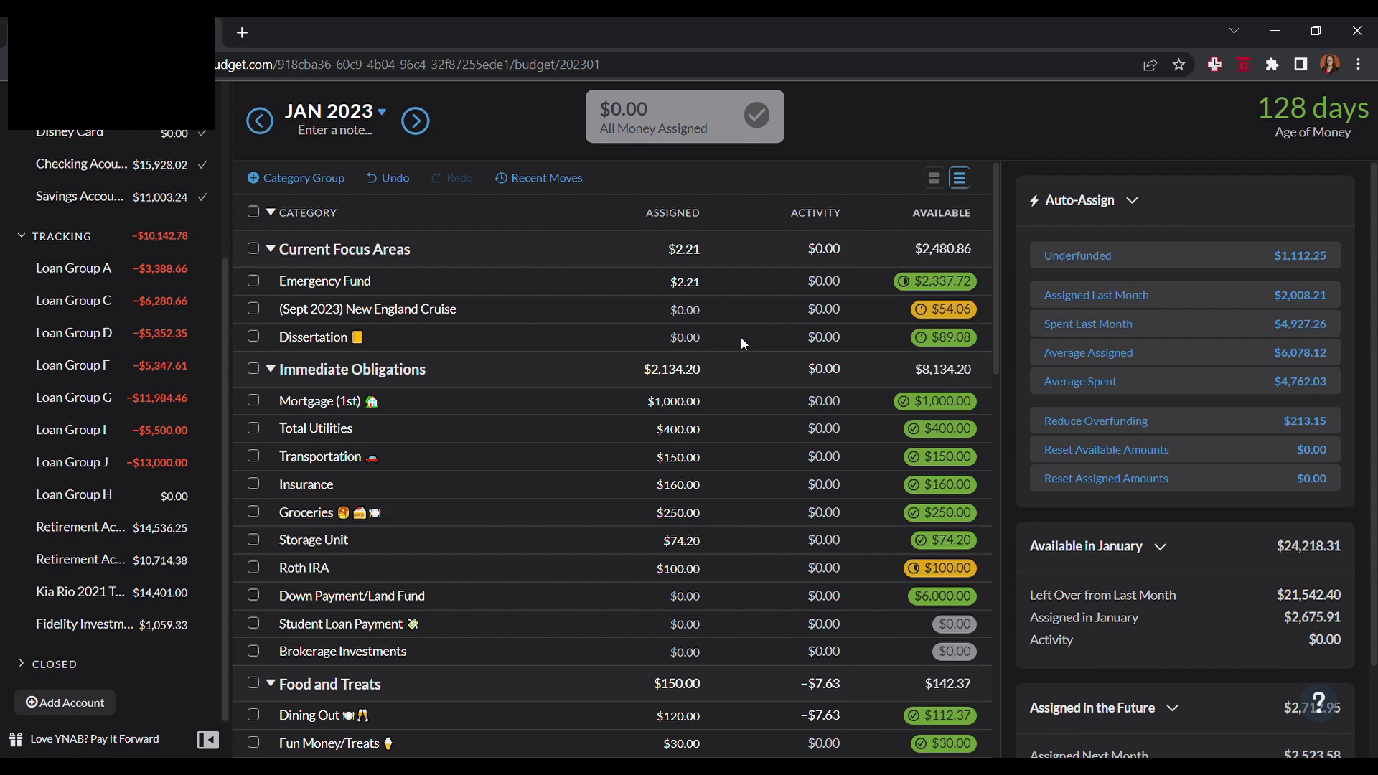
{"action": "left_click", "coordinate": [259, 121]}
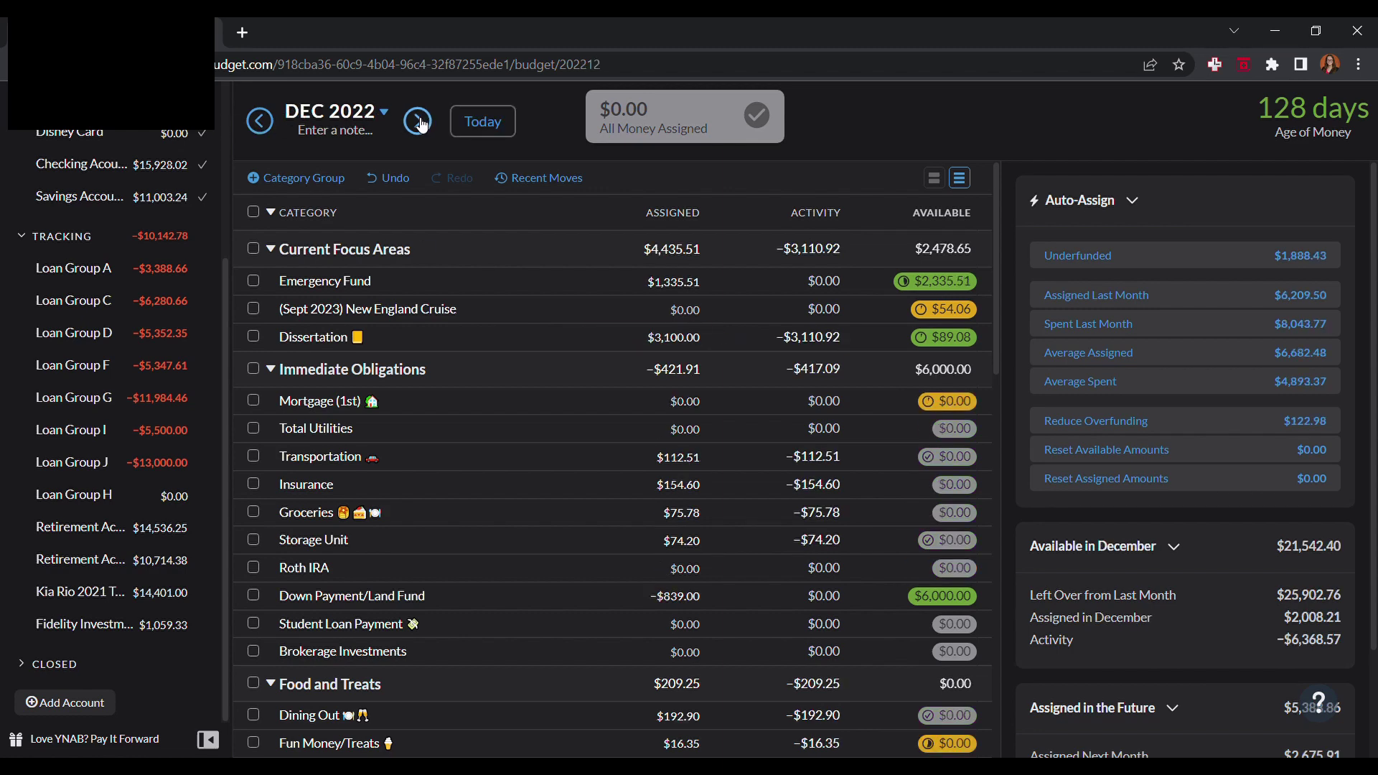
{"action": "left_click", "coordinate": [419, 121]}
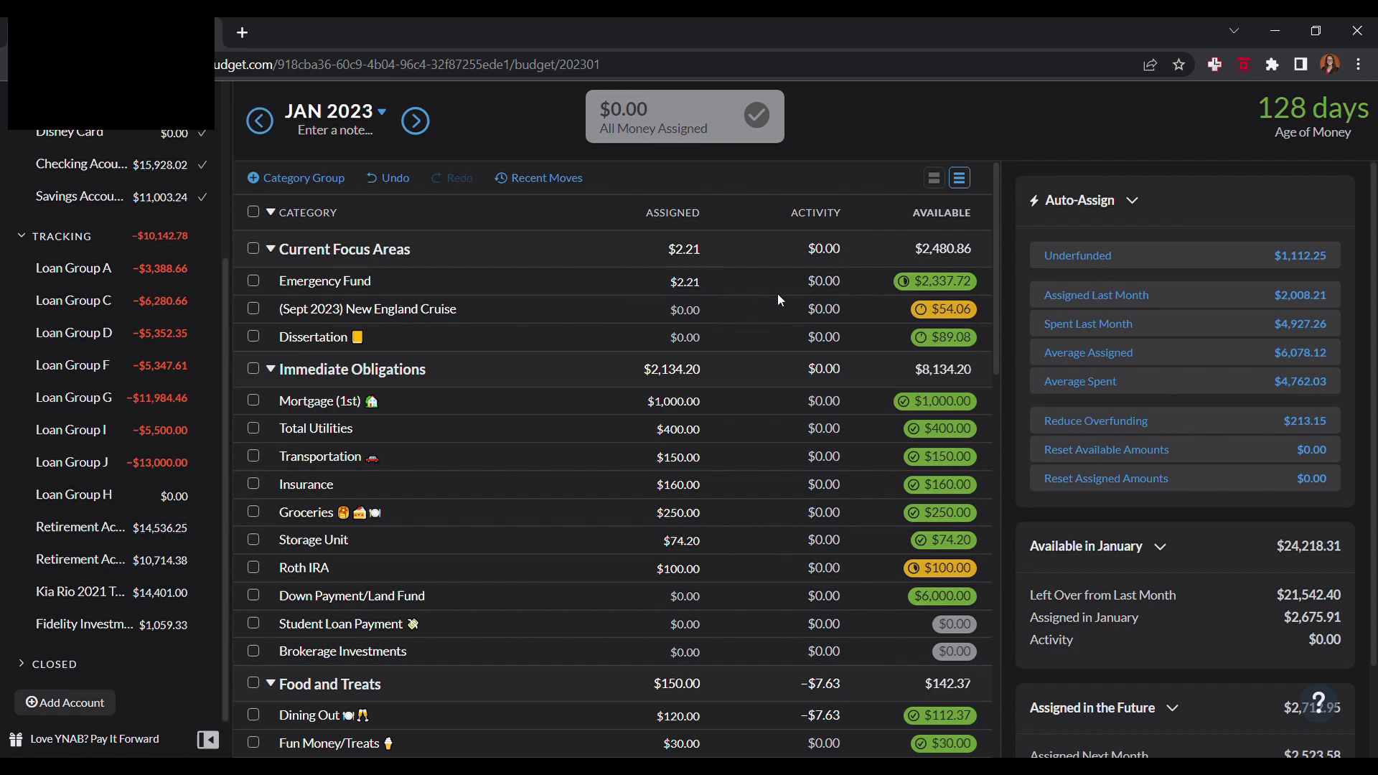
- Inspect the January 2023 target details of the New England Cruise and Emergency Fund categories, leaving no category selected
{"action": "left_click", "coordinate": [524, 311]}
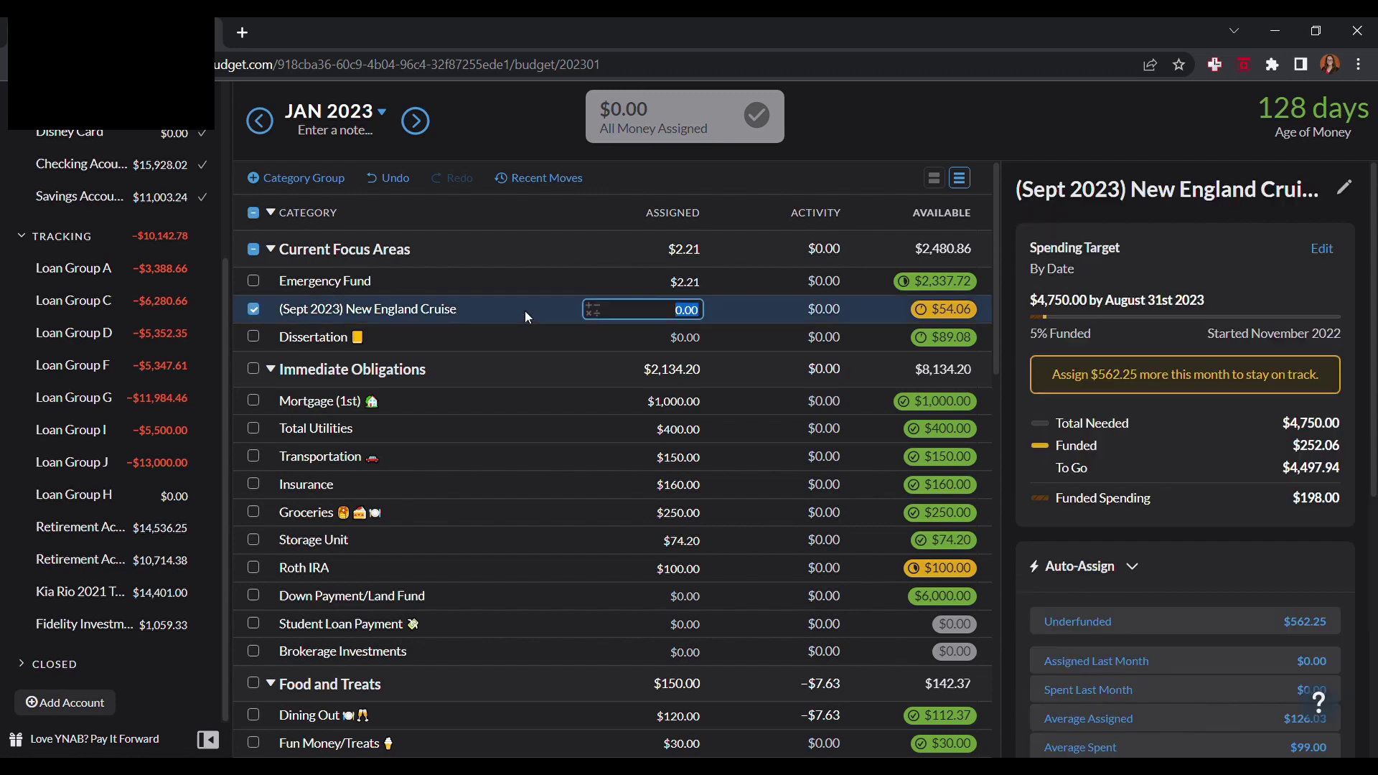
{"action": "left_click", "coordinate": [555, 333]}
{"action": "left_click", "coordinate": [533, 273]}
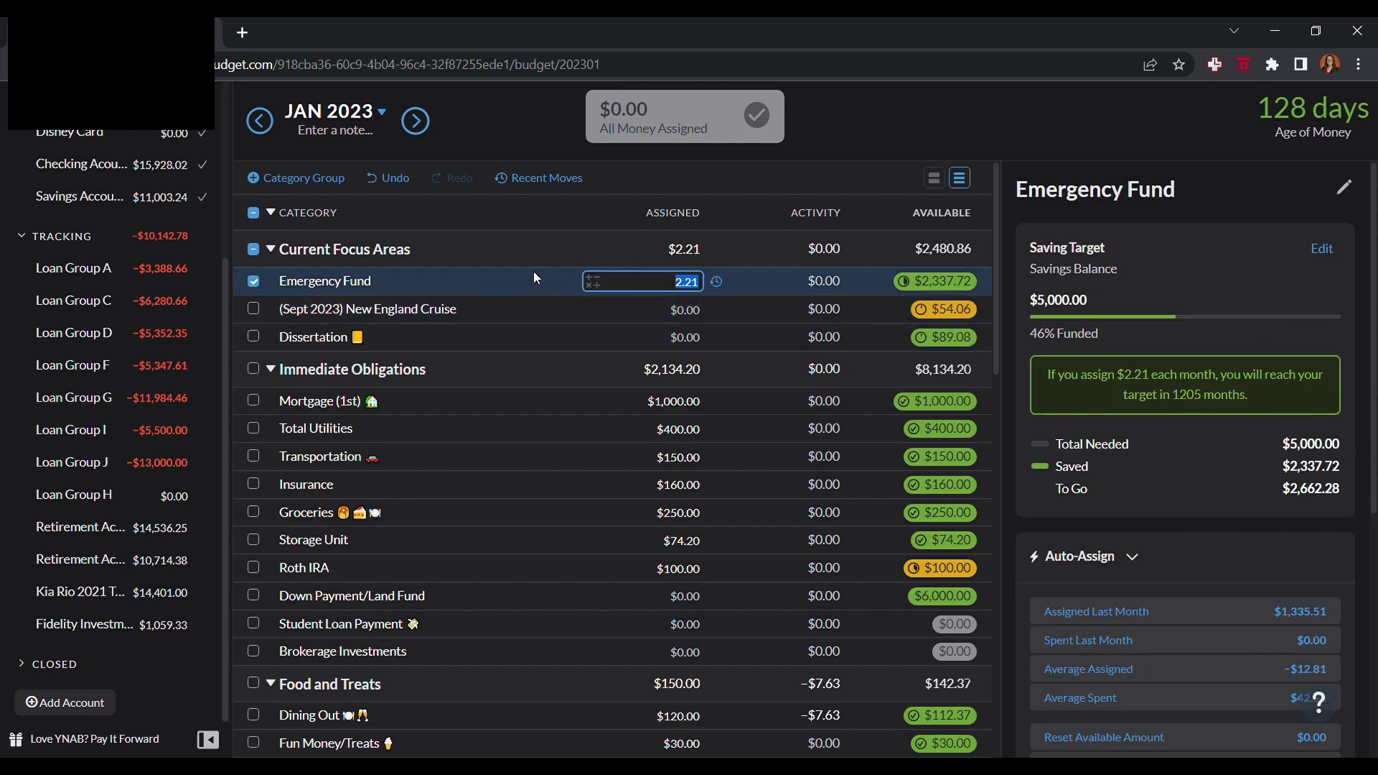
{"action": "left_click", "coordinate": [253, 285]}
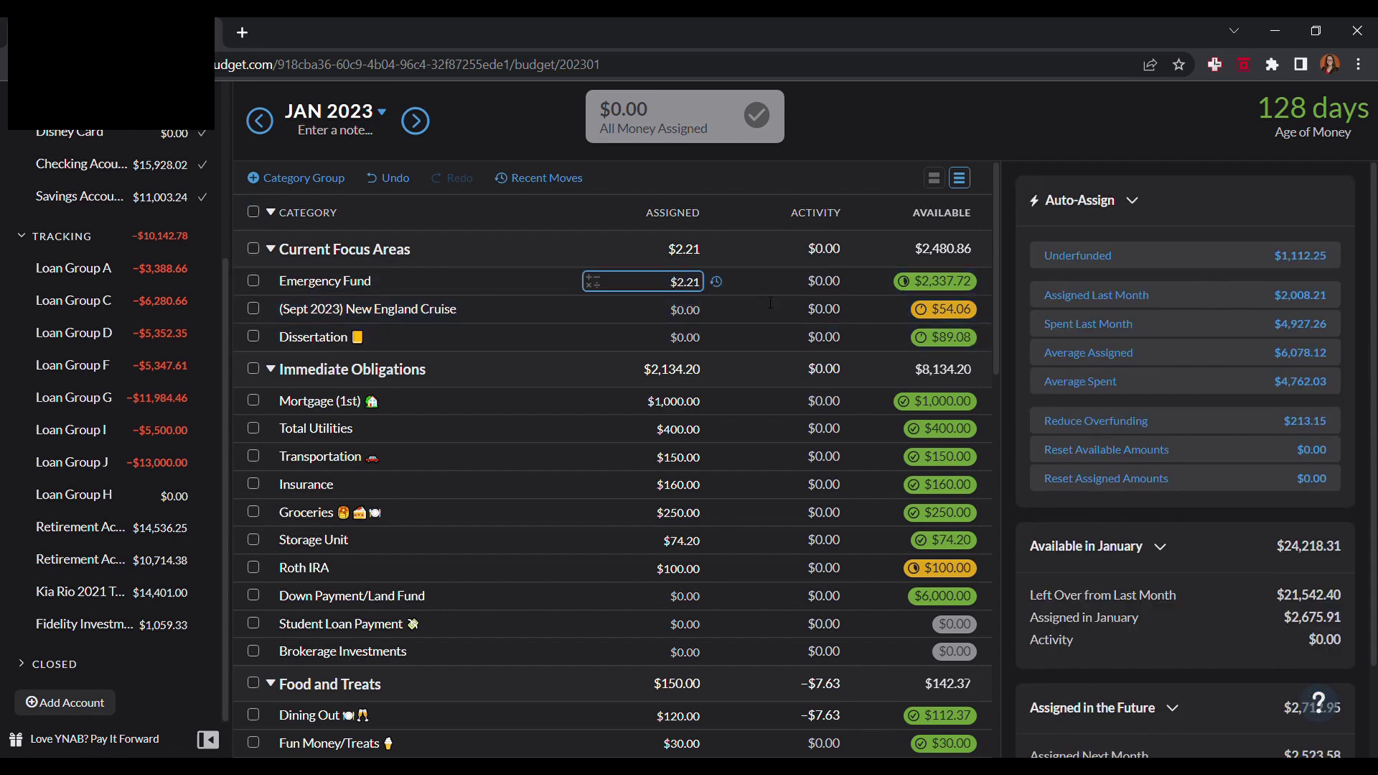
- Review the January 2023 amounts from Current Focus Areas through Immediate Obligations, Food and Treats, True Expenses and Fun Goals
{"action": "scroll", "coordinate": [807, 347], "scroll_direction": "down", "scroll_amount": 1}
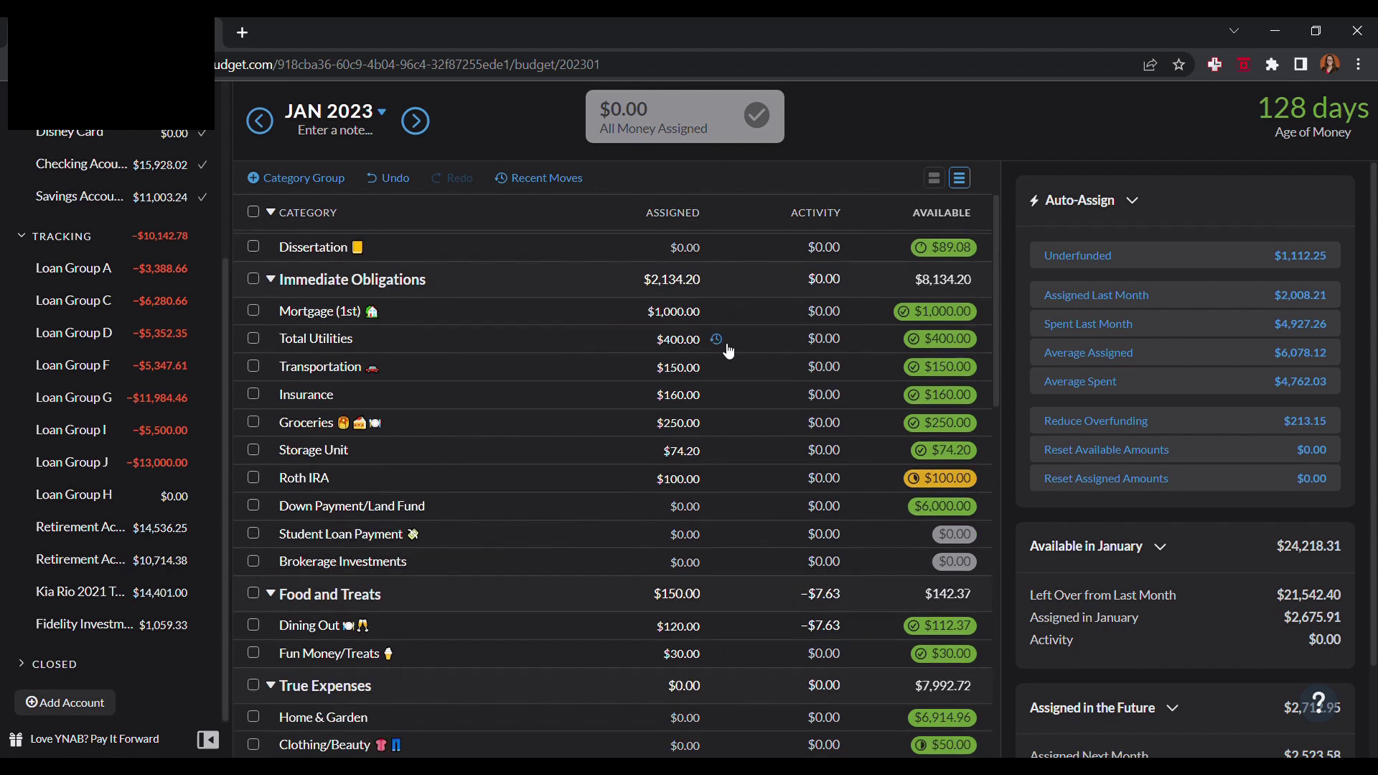
{"action": "scroll", "coordinate": [744, 388], "scroll_direction": "down", "scroll_amount": 1}
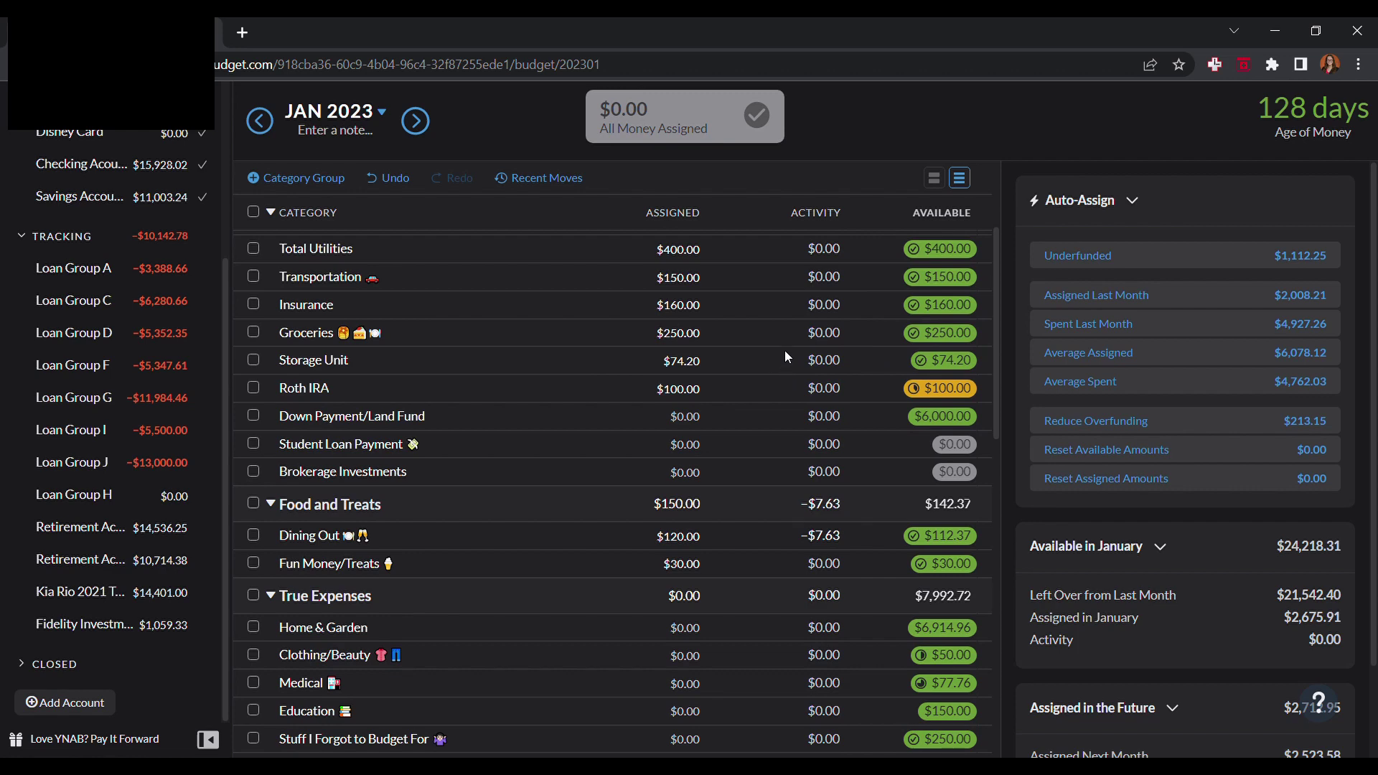
{"action": "scroll", "coordinate": [785, 357], "scroll_direction": "down", "scroll_amount": 2}
{"action": "left_click", "coordinate": [672, 363]}
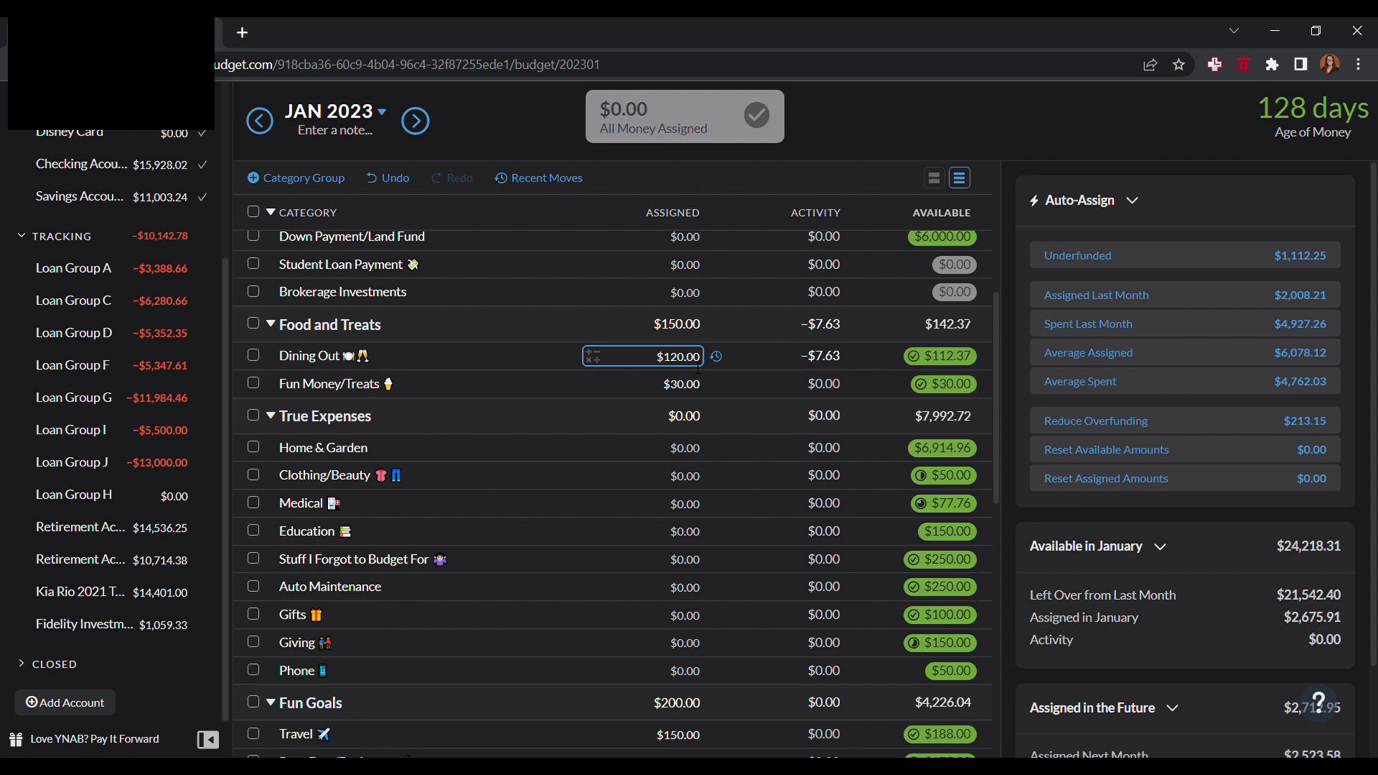
{"action": "scroll", "coordinate": [700, 357], "scroll_direction": "down", "scroll_amount": 3}
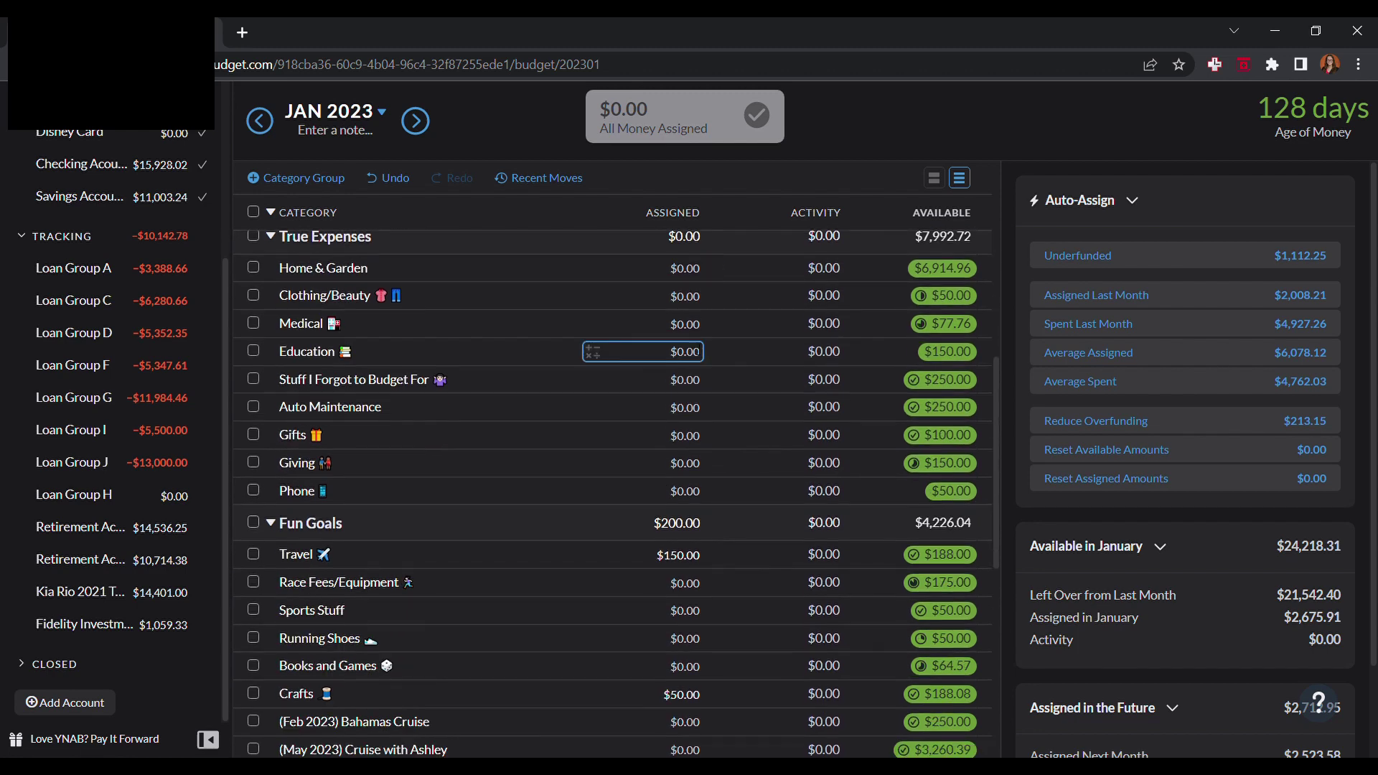
{"action": "scroll", "coordinate": [676, 301], "scroll_direction": "up", "scroll_amount": 6}
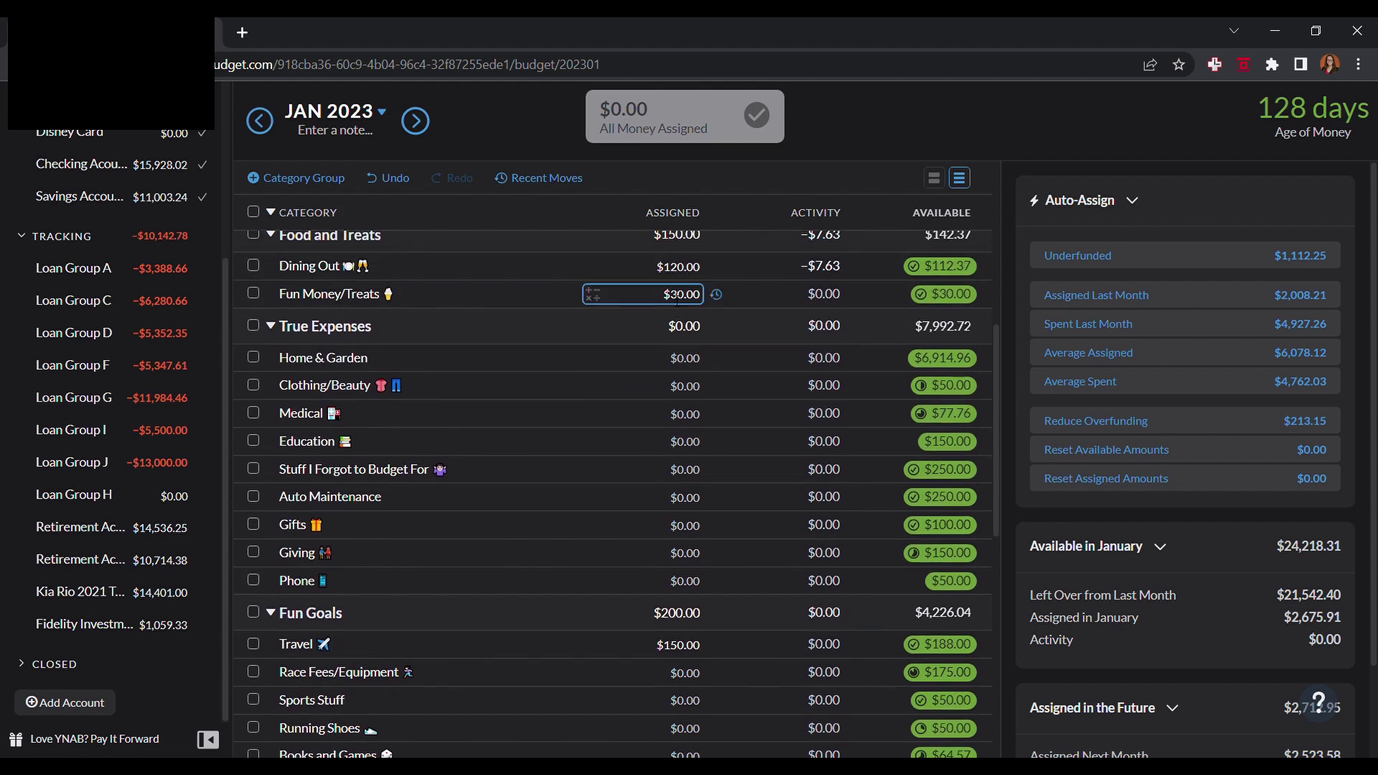
{"action": "scroll", "coordinate": [676, 300], "scroll_direction": "up", "scroll_amount": 4}
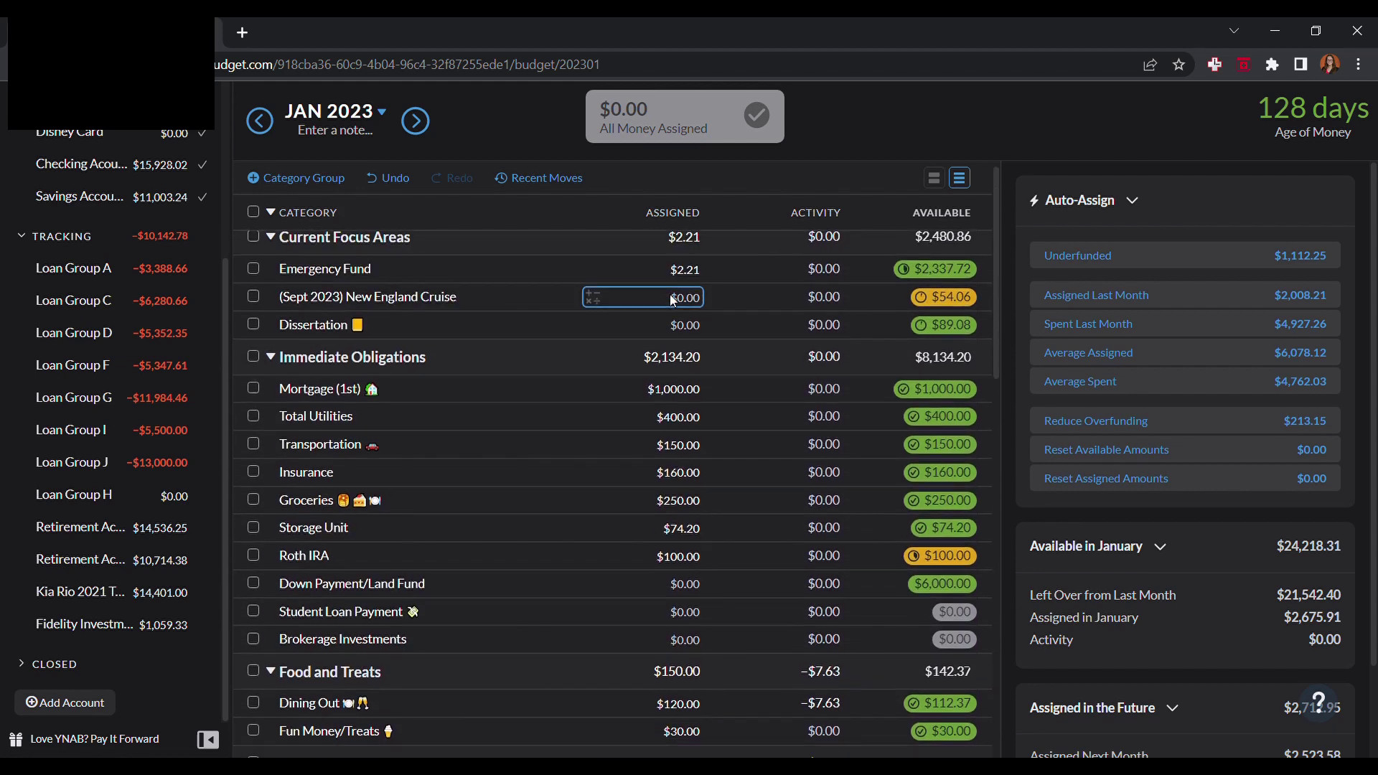
{"action": "scroll", "coordinate": [674, 300], "scroll_direction": "down", "scroll_amount": 7}
{"action": "scroll", "coordinate": [670, 294], "scroll_direction": "down", "scroll_amount": 2}
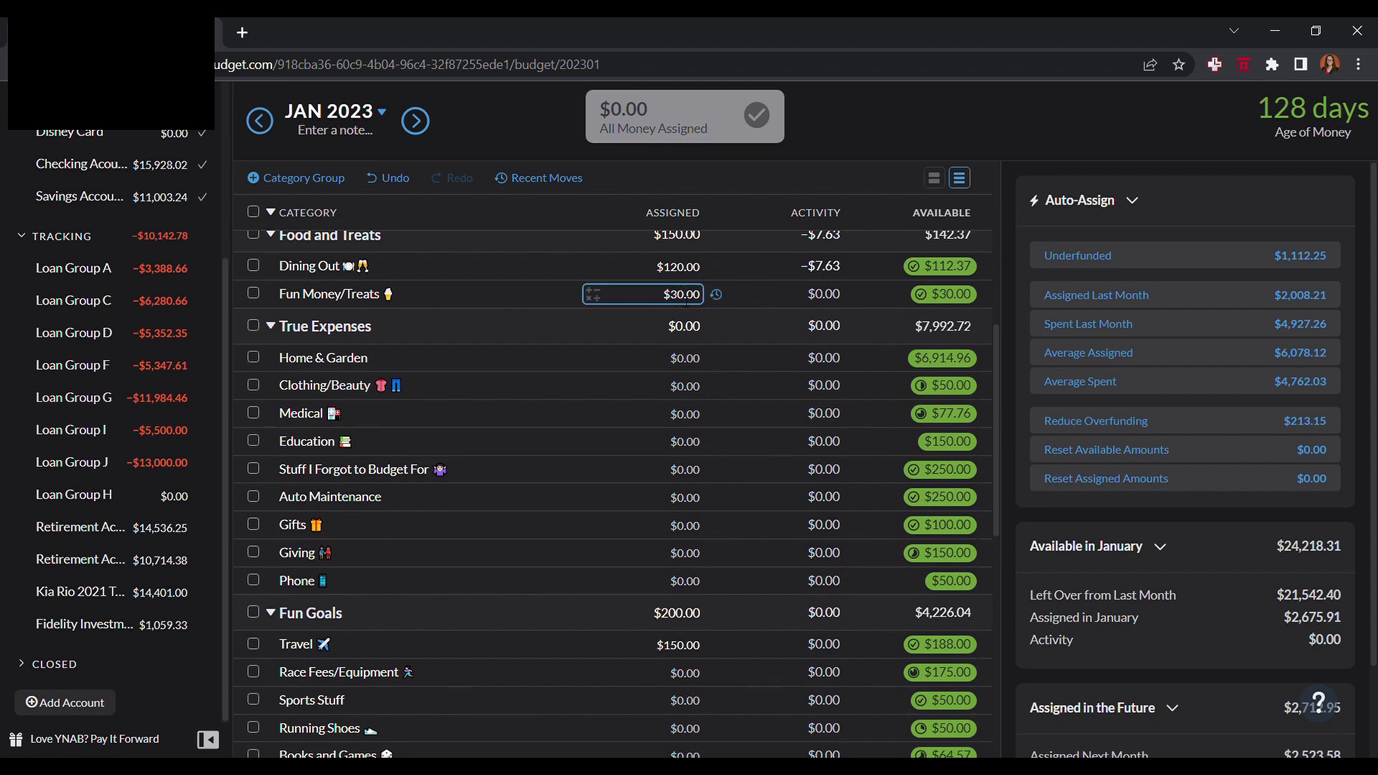
{"action": "left_click_drag", "start_coordinate": [998, 360], "coordinate": [996, 394]}
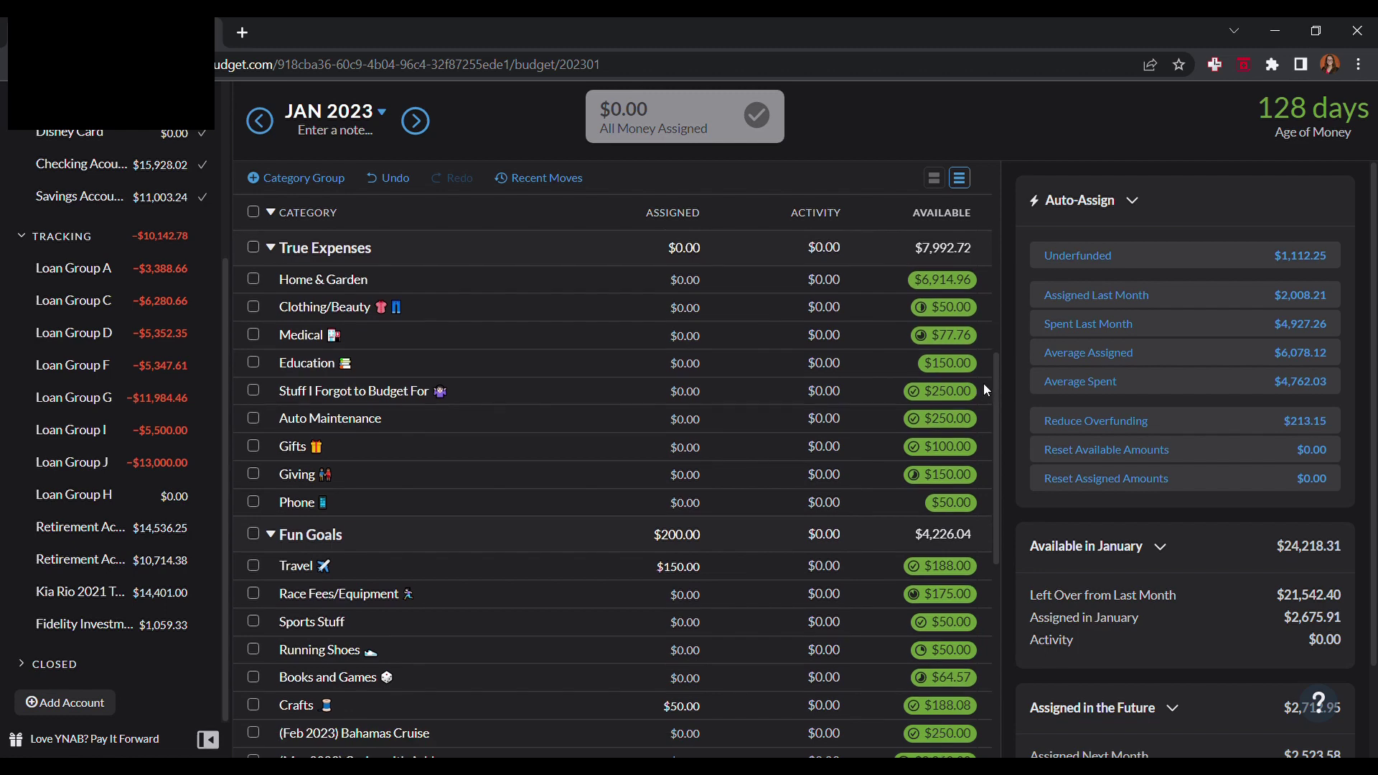
{"action": "scroll", "coordinate": [799, 595], "scroll_direction": "down", "scroll_amount": 1}
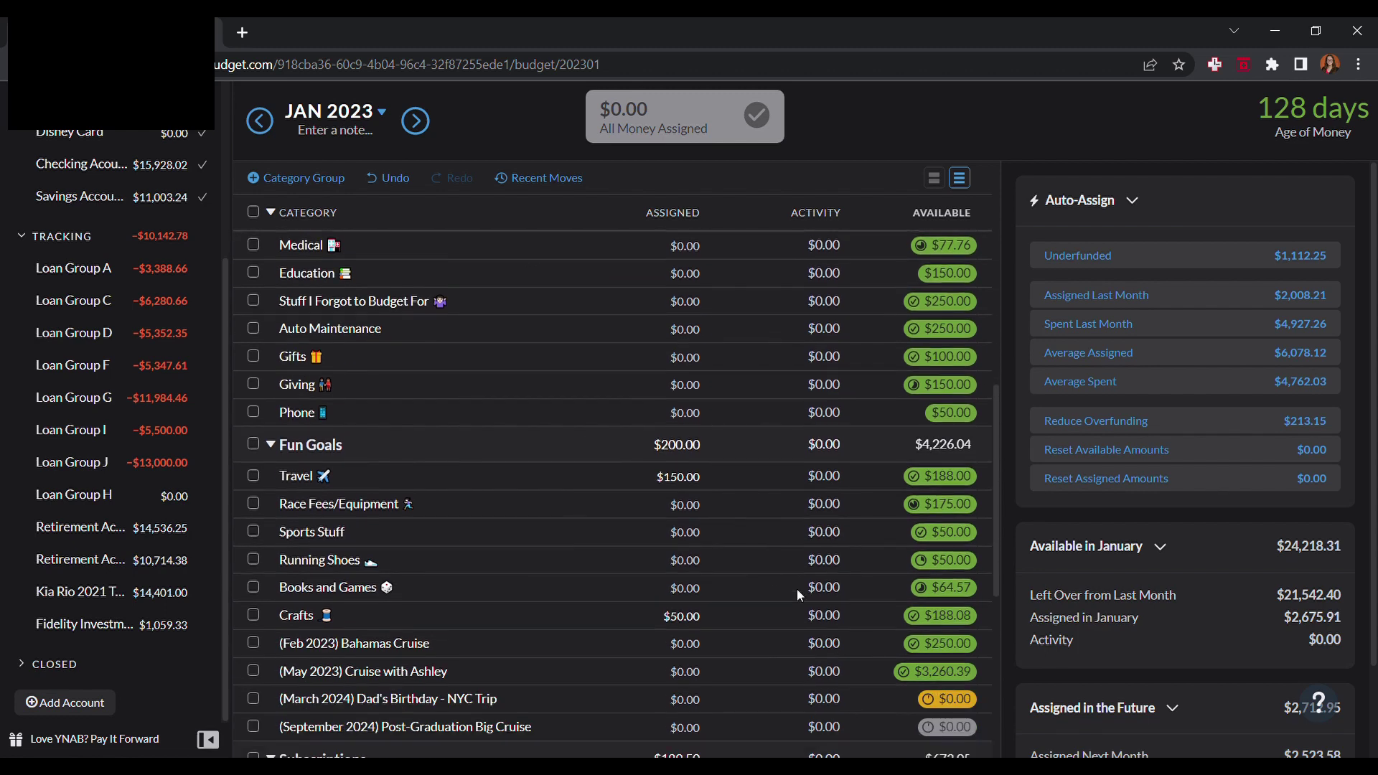
- Inspect the Crafts category's move history and its January 2023 target details, leaving the category deselected
{"action": "left_click", "coordinate": [716, 616]}
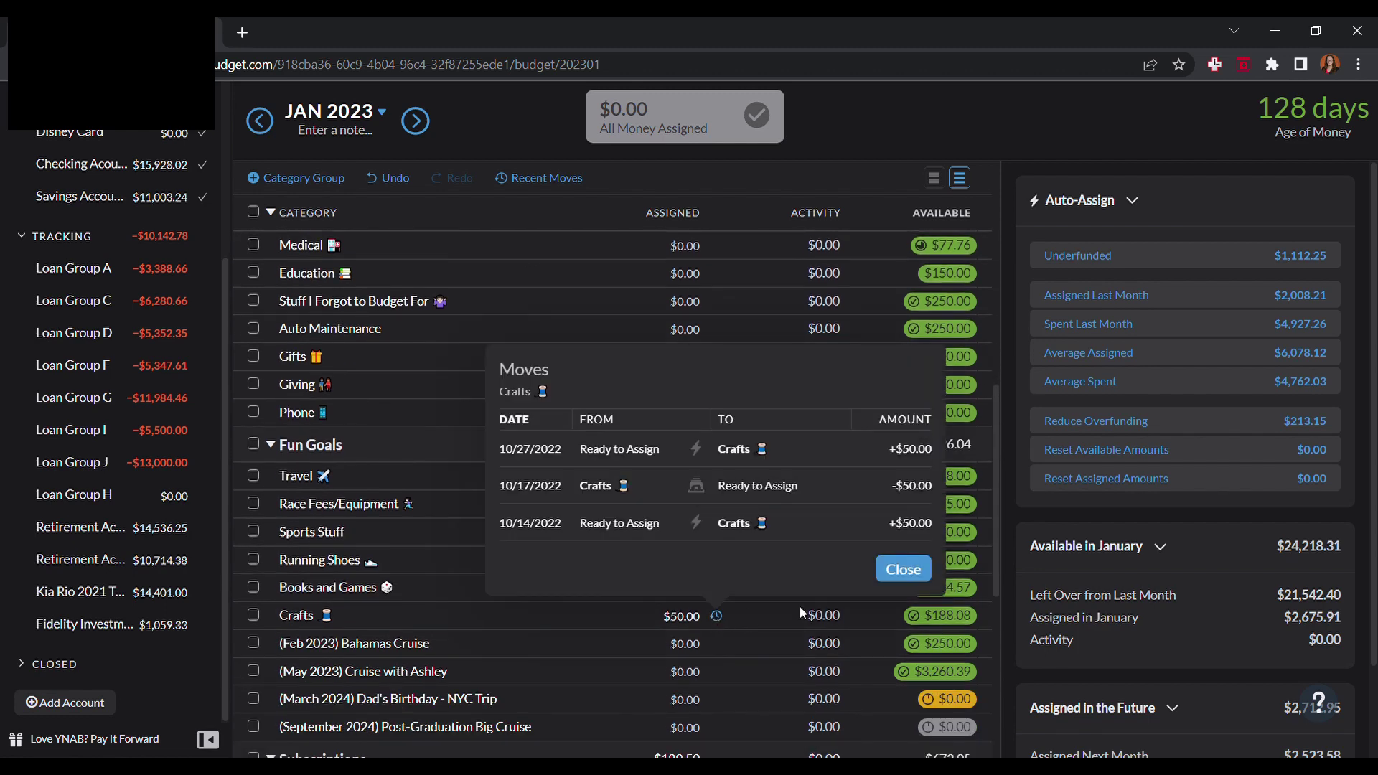
{"action": "left_click", "coordinate": [906, 568]}
{"action": "left_click", "coordinate": [761, 606]}
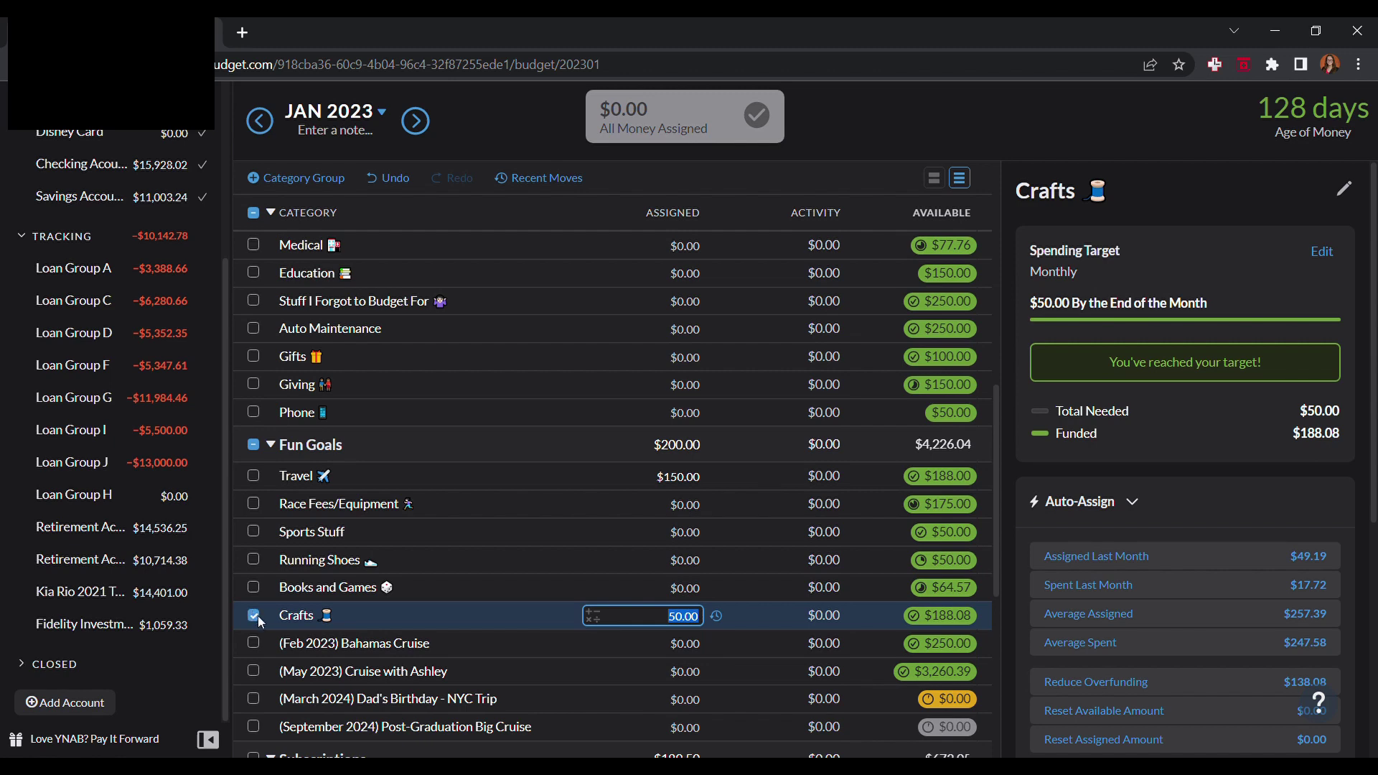
{"action": "left_click", "coordinate": [255, 616]}
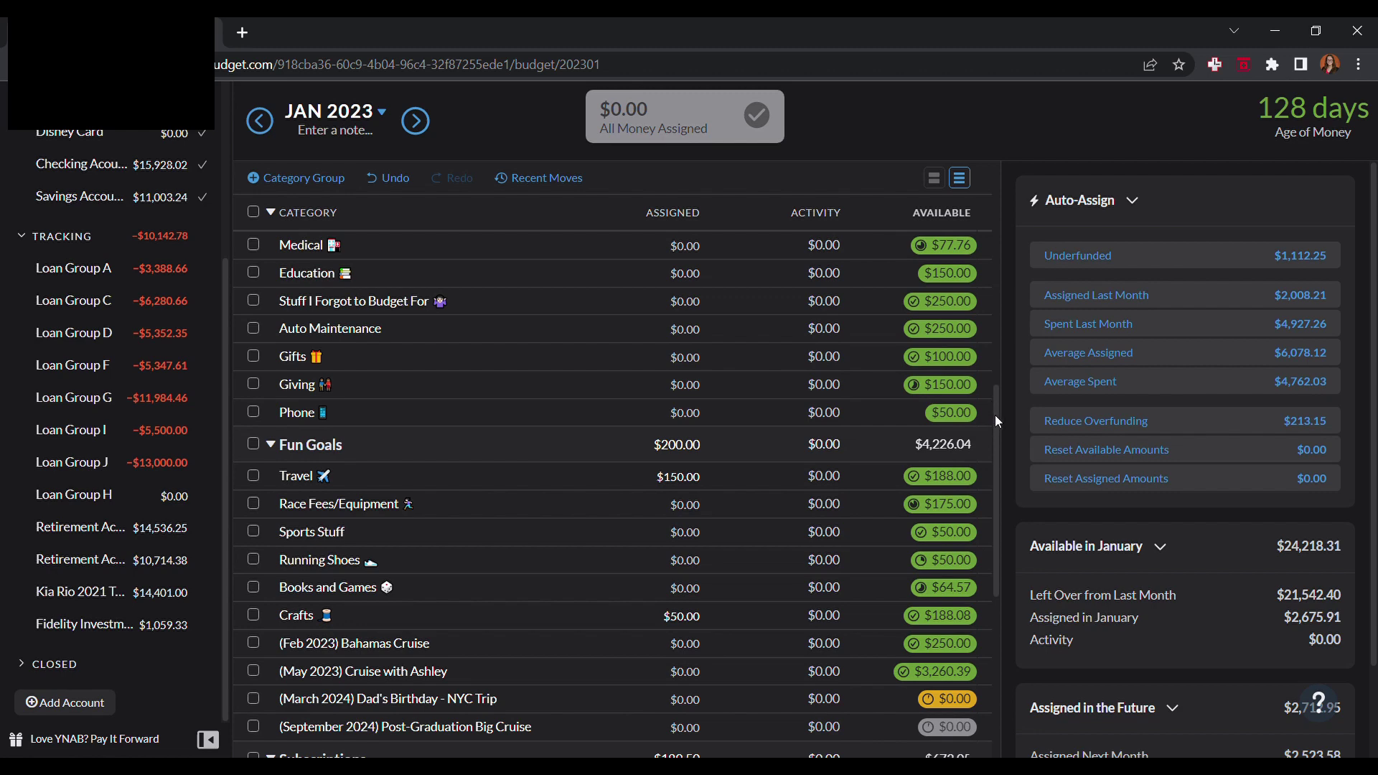
- Set the amount assigned to Education in January 2023 to -$150
{"action": "left_click_drag", "start_coordinate": [995, 415], "coordinate": [989, 393]}
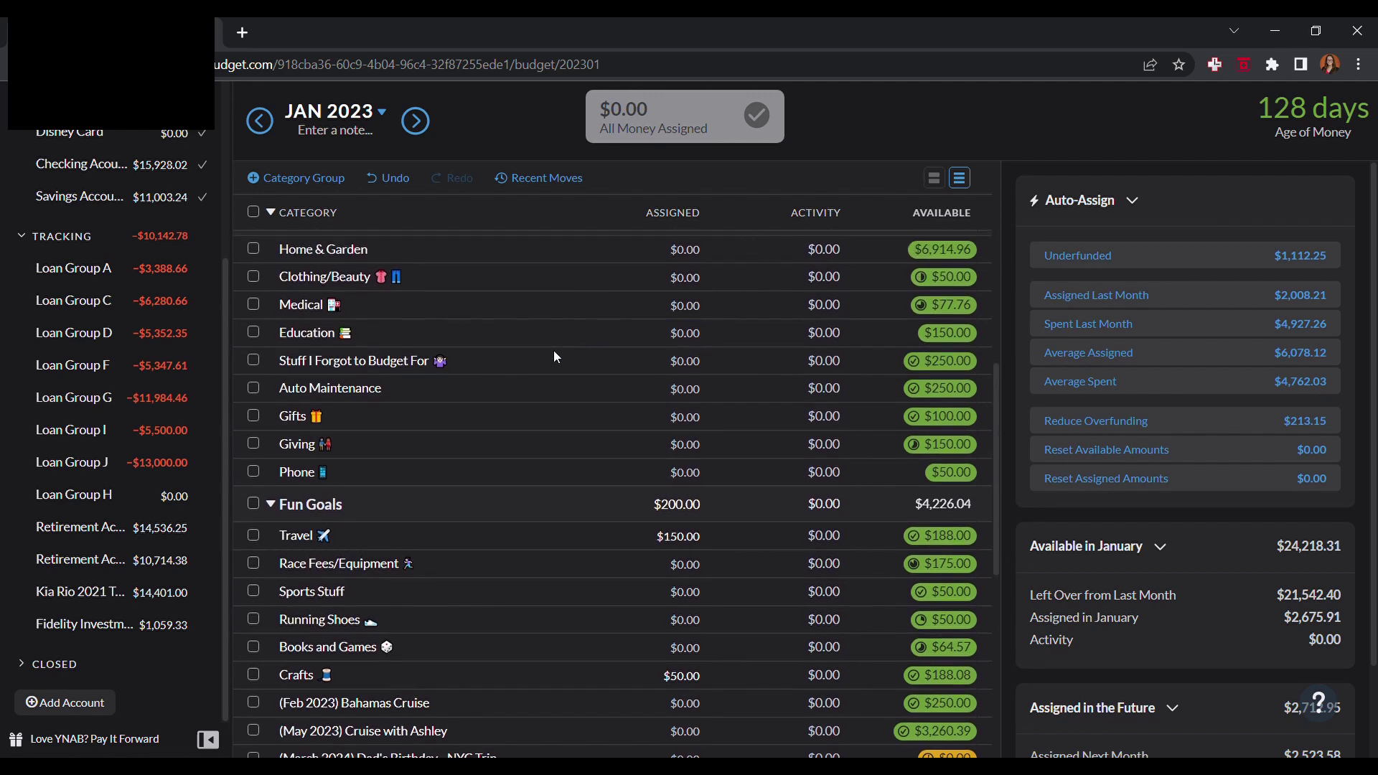
{"action": "left_click", "coordinate": [660, 421]}
{"action": "left_click", "coordinate": [652, 342]}
{"action": "left_click_drag", "start_coordinate": [996, 372], "coordinate": [994, 352]}
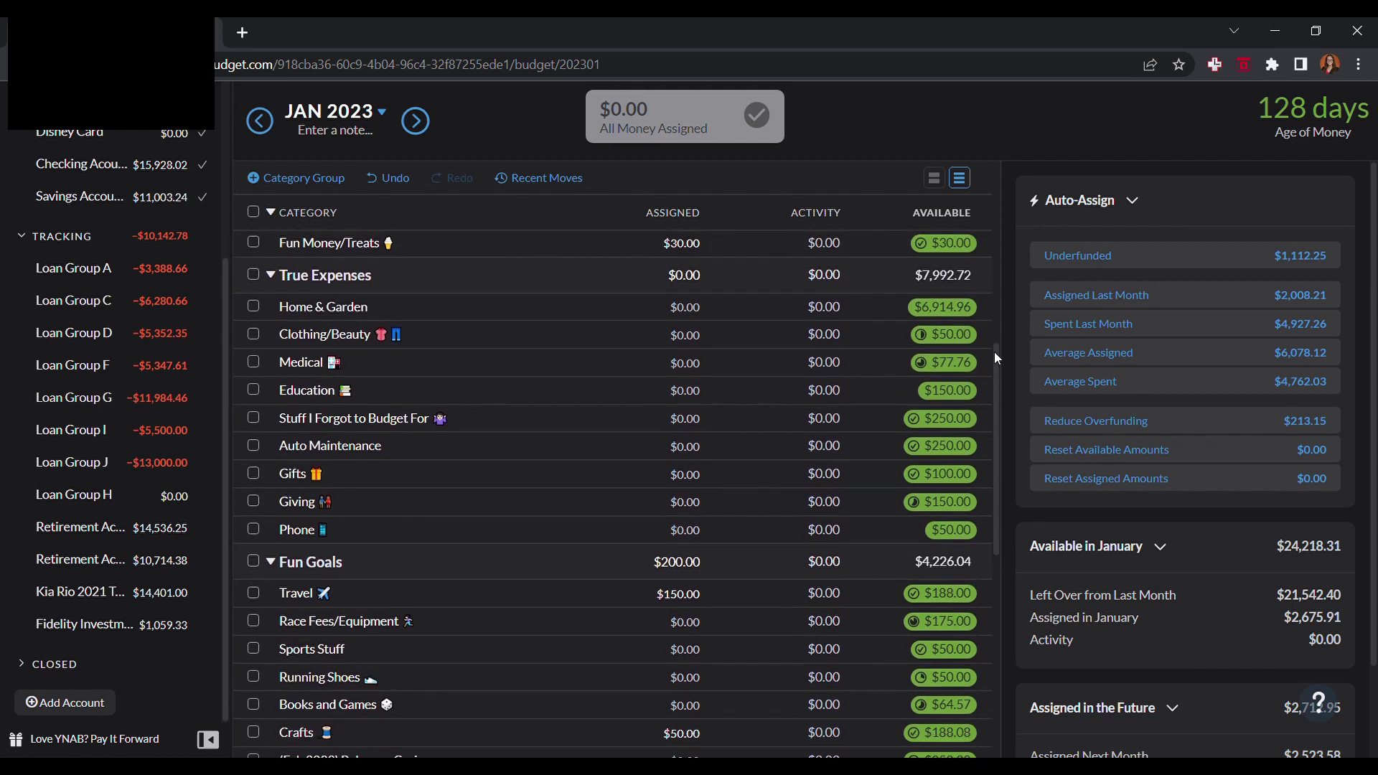
{"action": "left_click", "coordinate": [689, 378]}
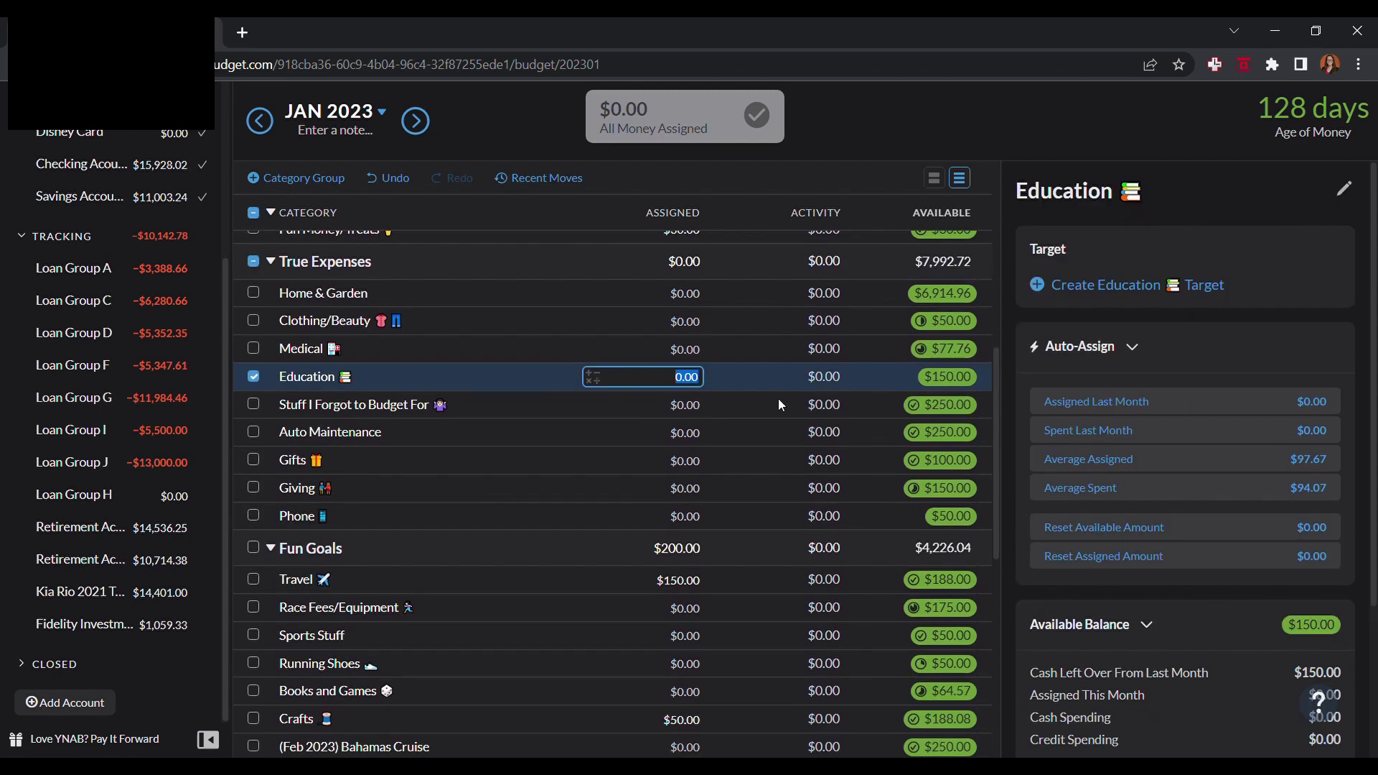
{"action": "type", "text": "-$1"}
{"action": "type", "text": "50"}
{"action": "key", "text": "Return"}
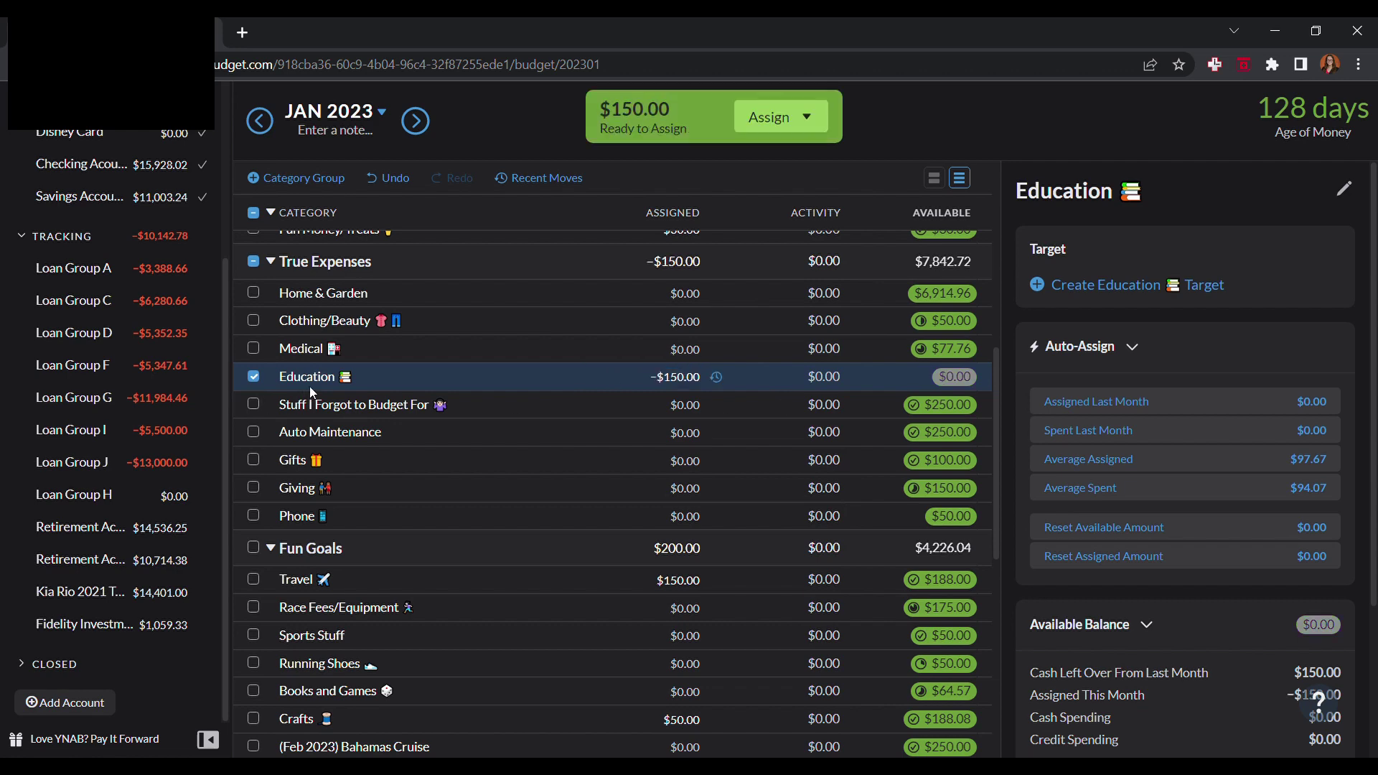
- Hide the Education category and assign the released $150 to Dissertation in January 2023
{"action": "left_click", "coordinate": [311, 377]}
{"action": "left_click", "coordinate": [181, 477]}
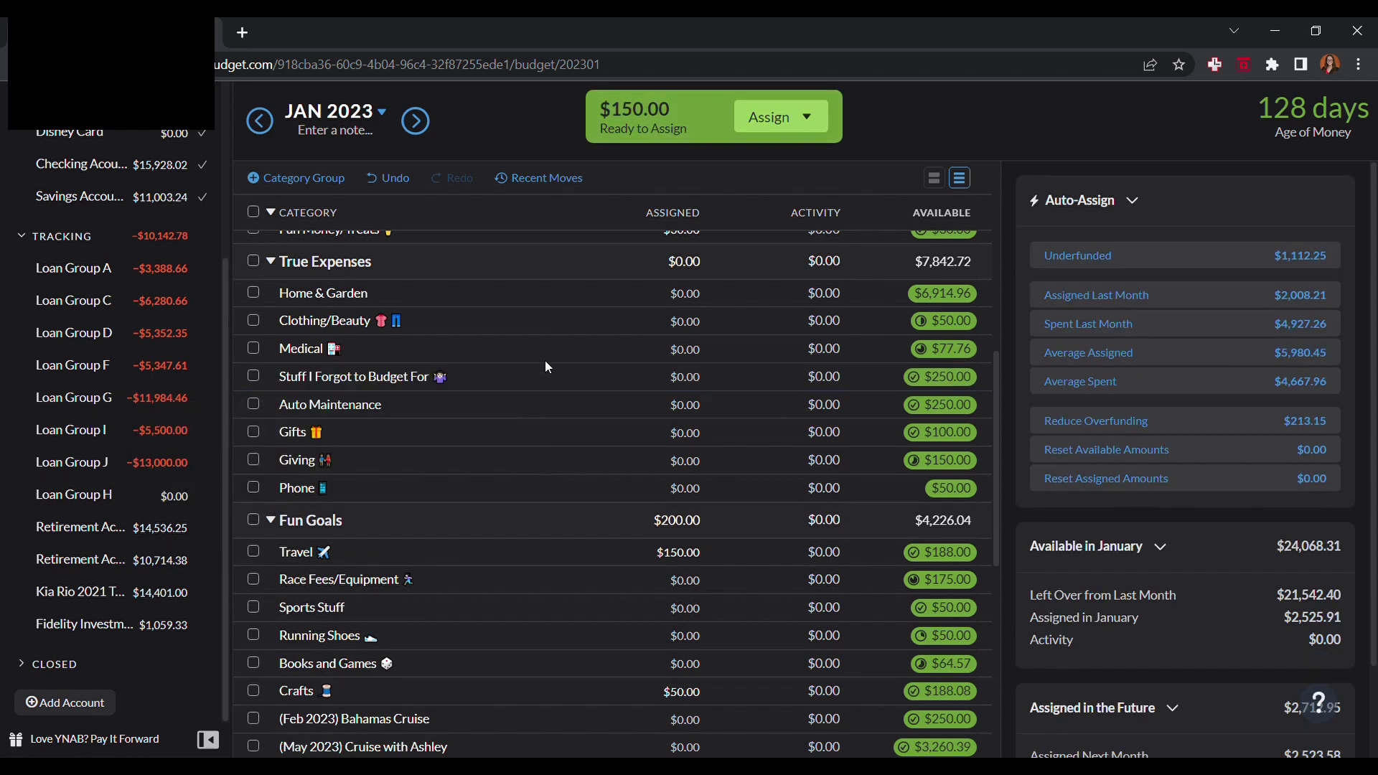
{"action": "scroll", "coordinate": [574, 370], "scroll_direction": "up", "scroll_amount": 7}
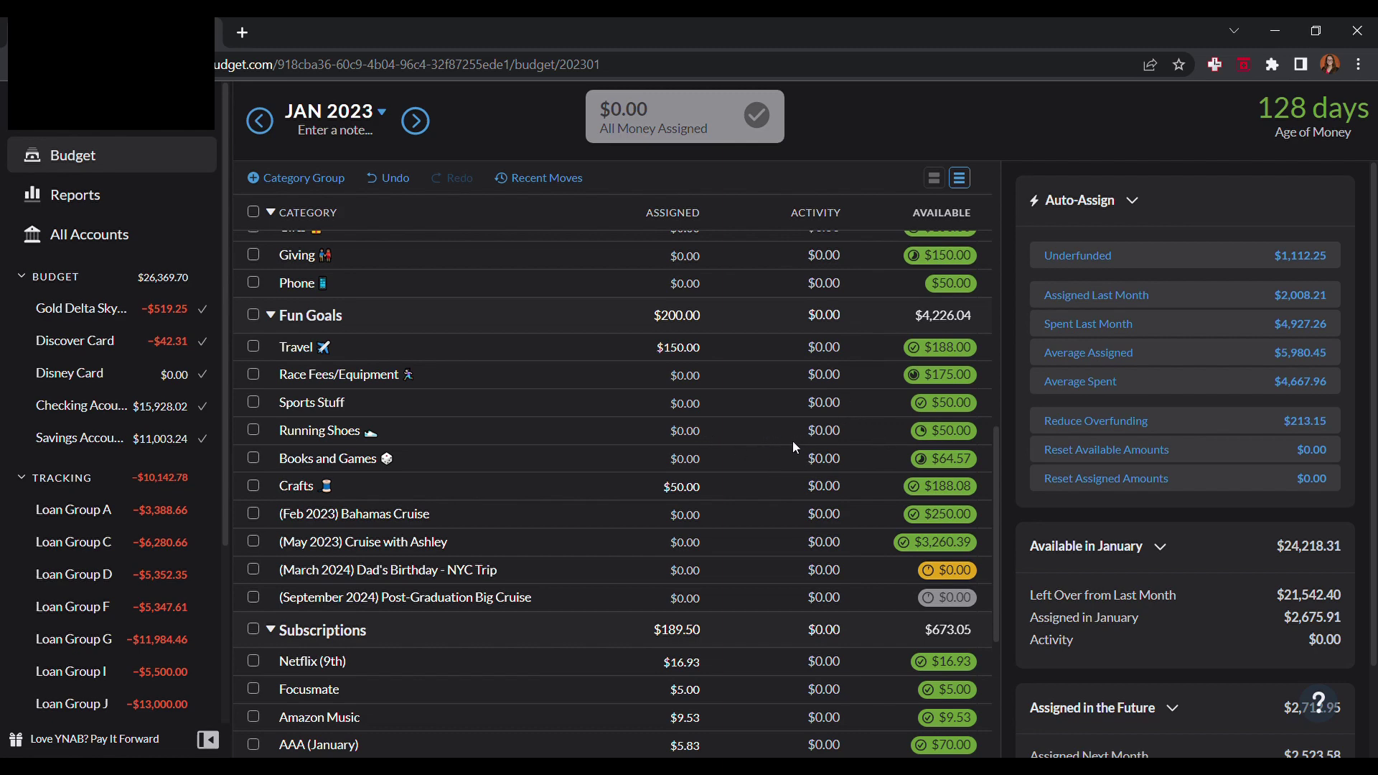
- Review the Subscriptions group and inspect the AAA (January) and Holiday Season (Dec) target details, leaving no category selected
{"action": "scroll", "coordinate": [794, 445], "scroll_direction": "down", "scroll_amount": 3}
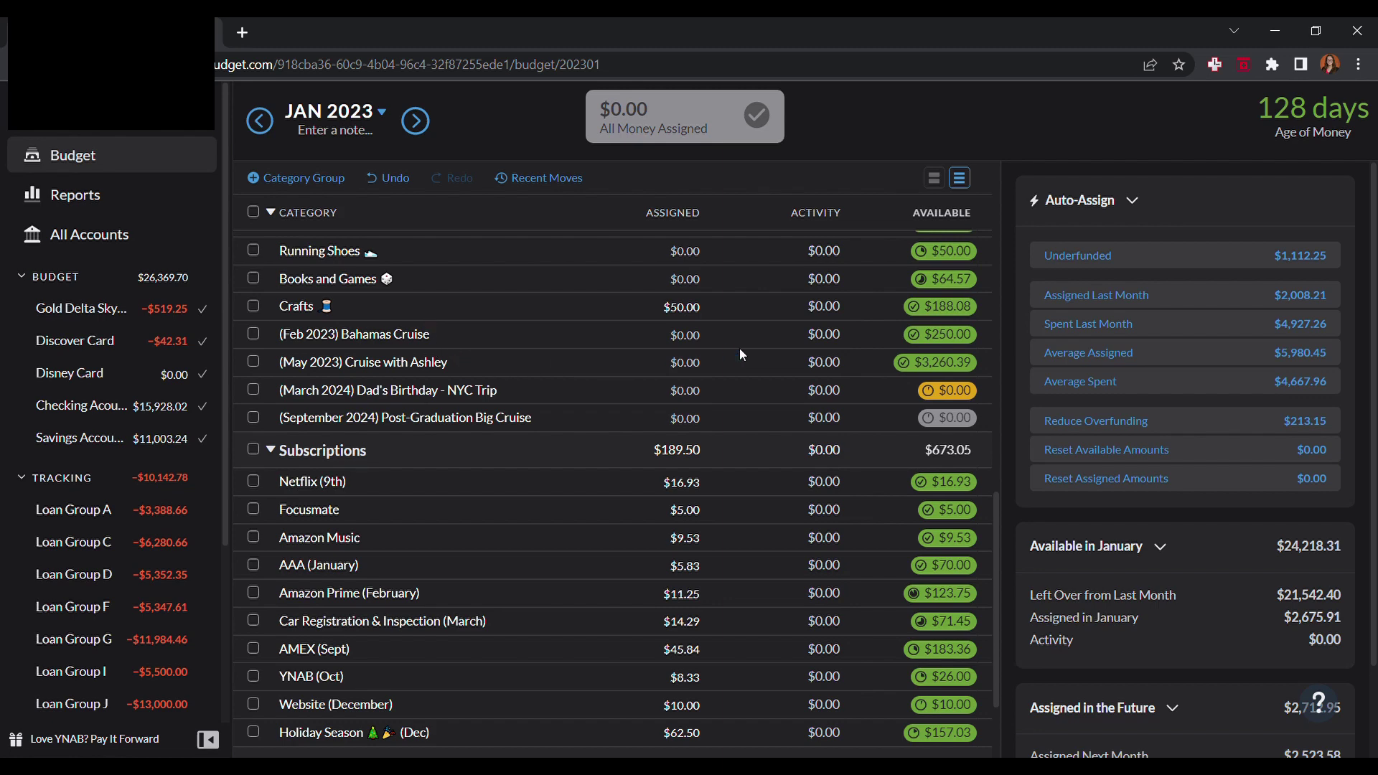
{"action": "scroll", "coordinate": [803, 392], "scroll_direction": "down", "scroll_amount": 2}
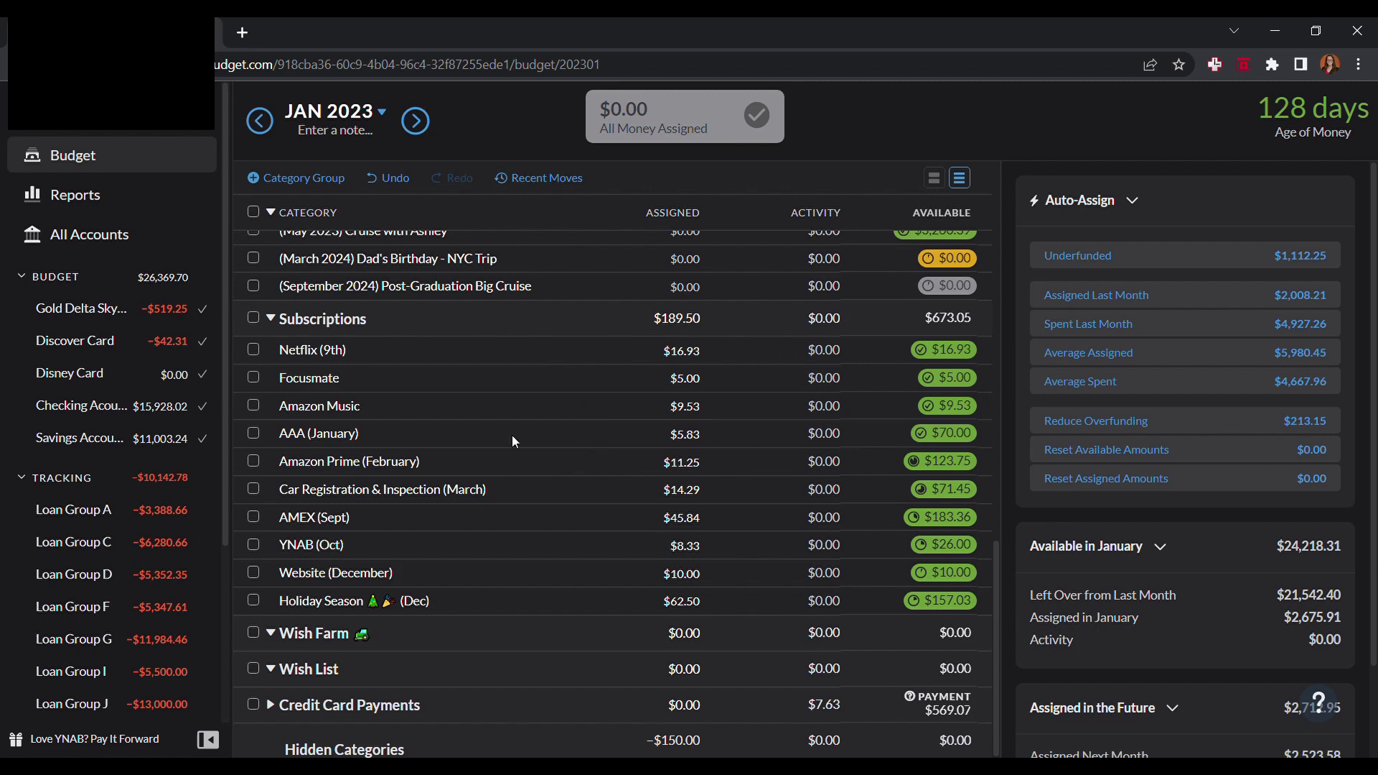
{"action": "left_click", "coordinate": [252, 433]}
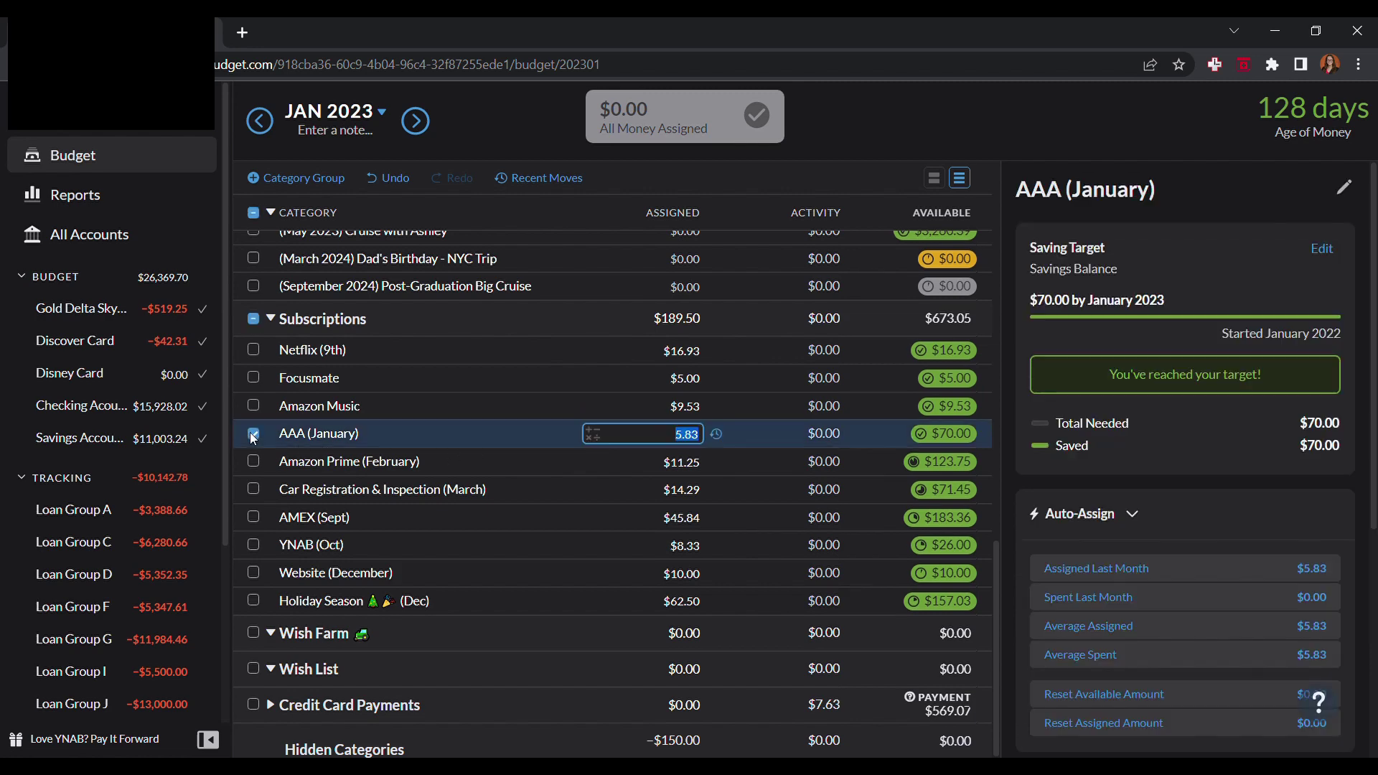
{"action": "left_click", "coordinate": [252, 435]}
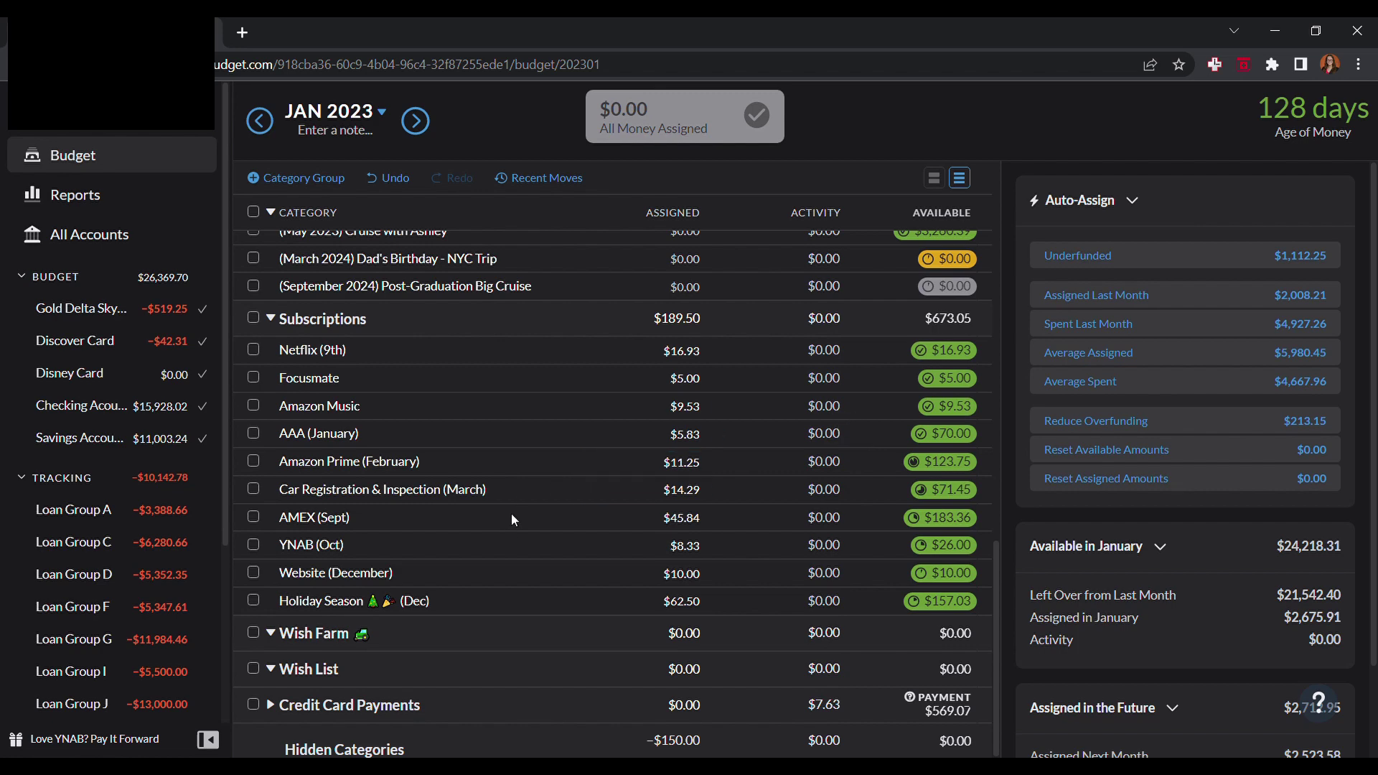
{"action": "left_click", "coordinate": [692, 523]}
{"action": "left_click", "coordinate": [878, 598]}
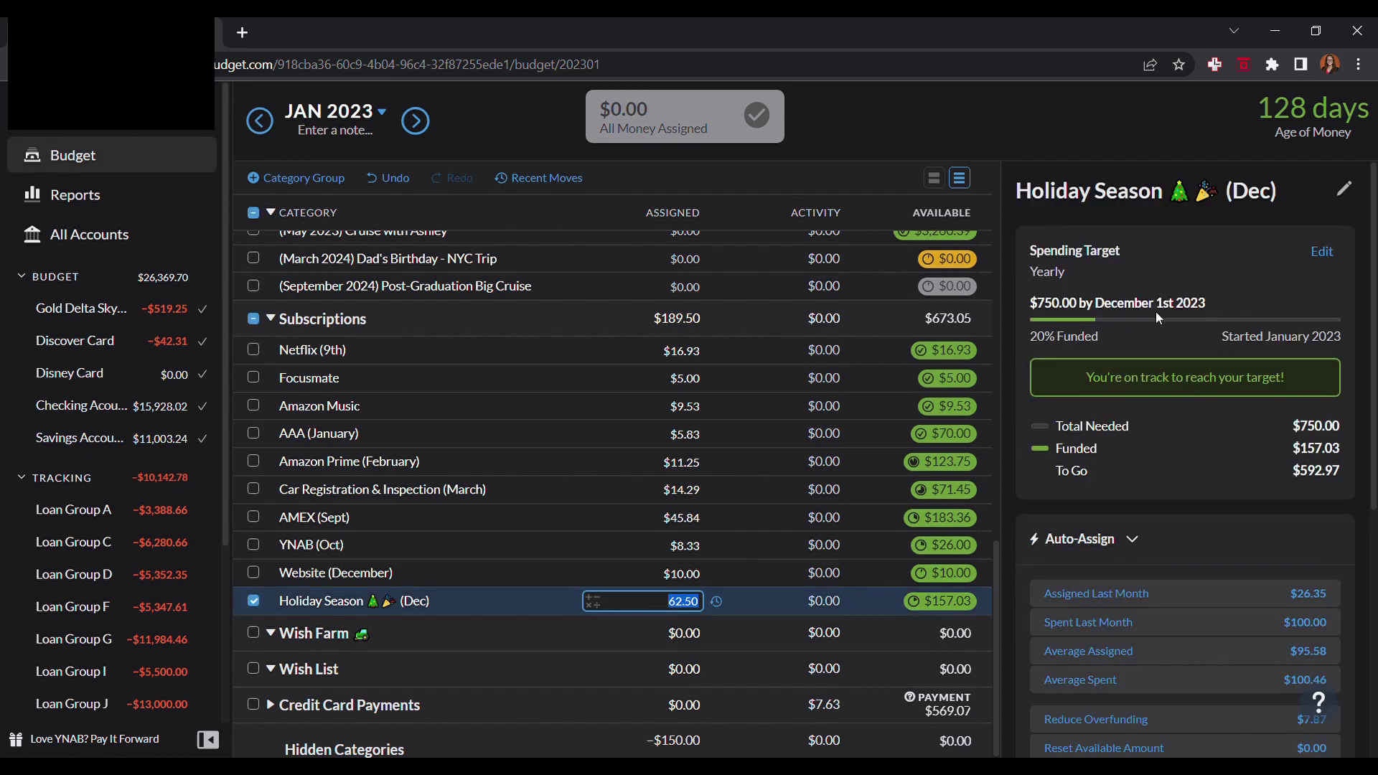
{"action": "left_click", "coordinate": [255, 601]}
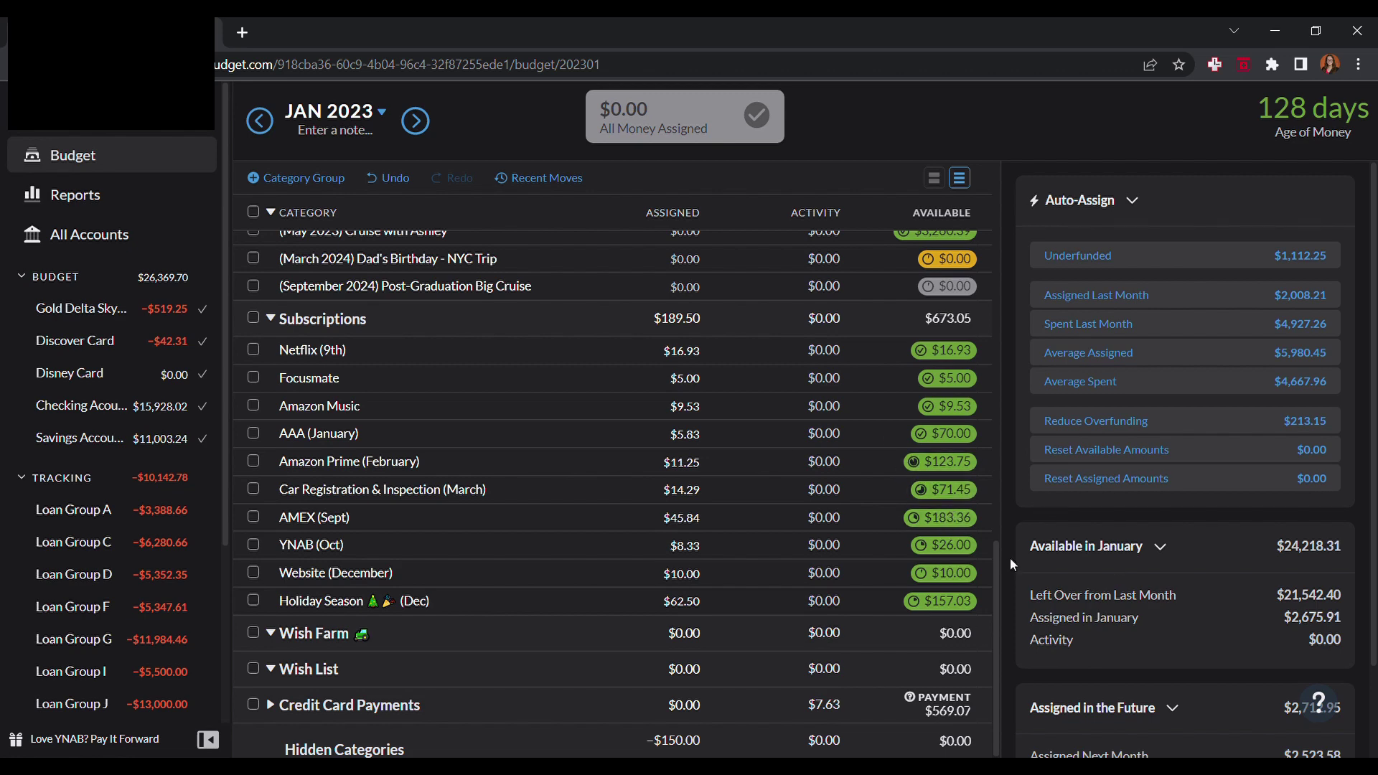
- Review the January 2023 amounts in Subscriptions, Fun Goals and Immediate Obligations, as well as the account balances
{"action": "scroll", "coordinate": [997, 538], "scroll_direction": "up", "scroll_amount": 3}
{"action": "scroll", "coordinate": [997, 562], "scroll_direction": "down", "scroll_amount": 3}
{"action": "scroll", "coordinate": [983, 589], "scroll_direction": "up", "scroll_amount": 5}
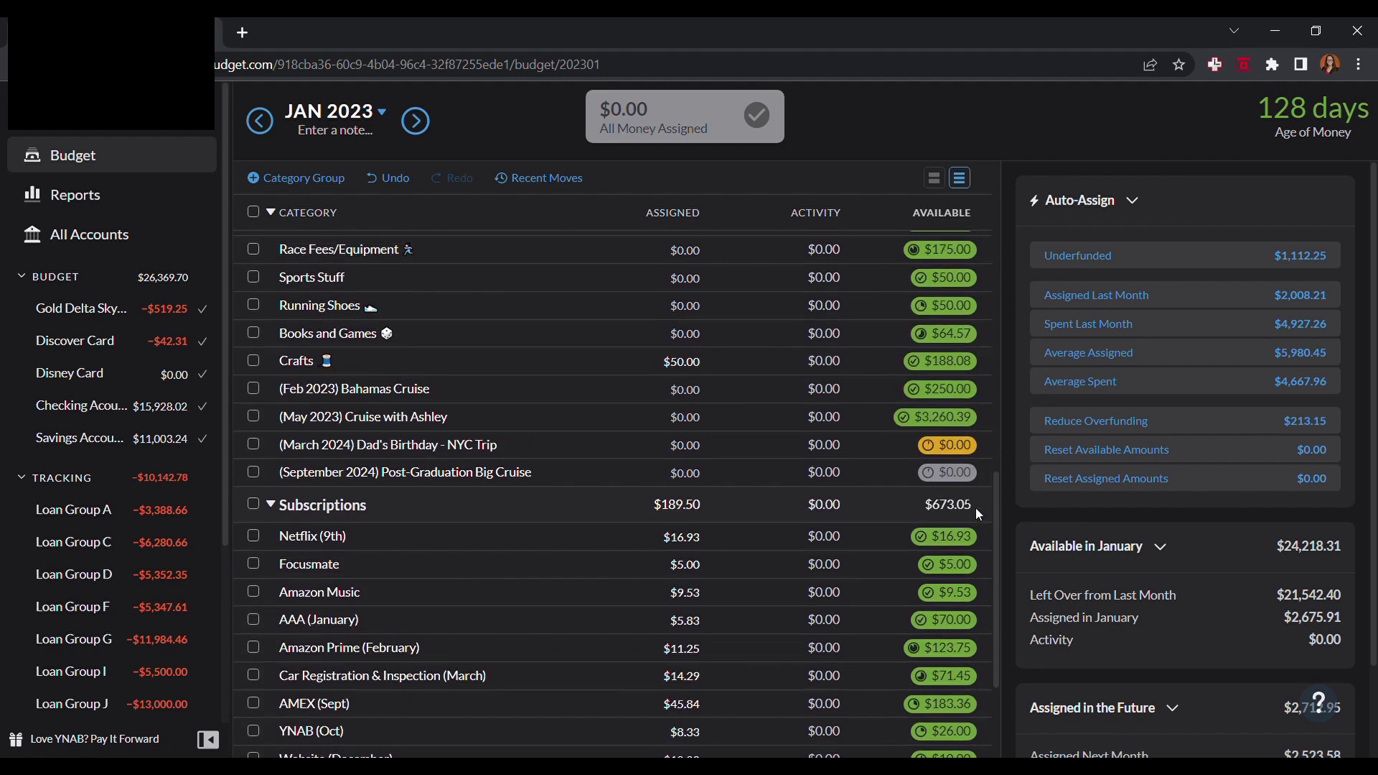
{"action": "scroll", "coordinate": [976, 507], "scroll_direction": "down", "scroll_amount": 3}
{"action": "scroll", "coordinate": [972, 543], "scroll_direction": "up", "scroll_amount": 1}
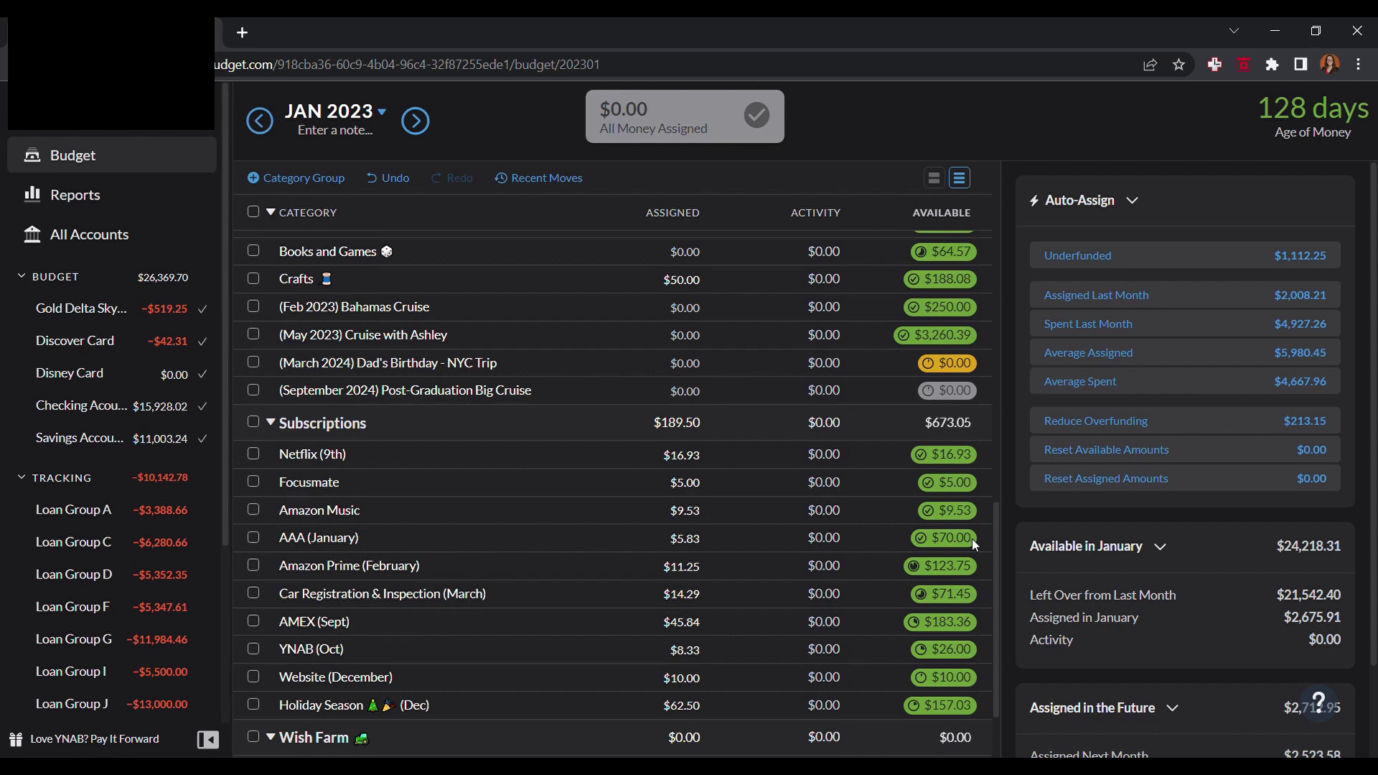
{"action": "scroll", "coordinate": [975, 545], "scroll_direction": "up", "scroll_amount": 1}
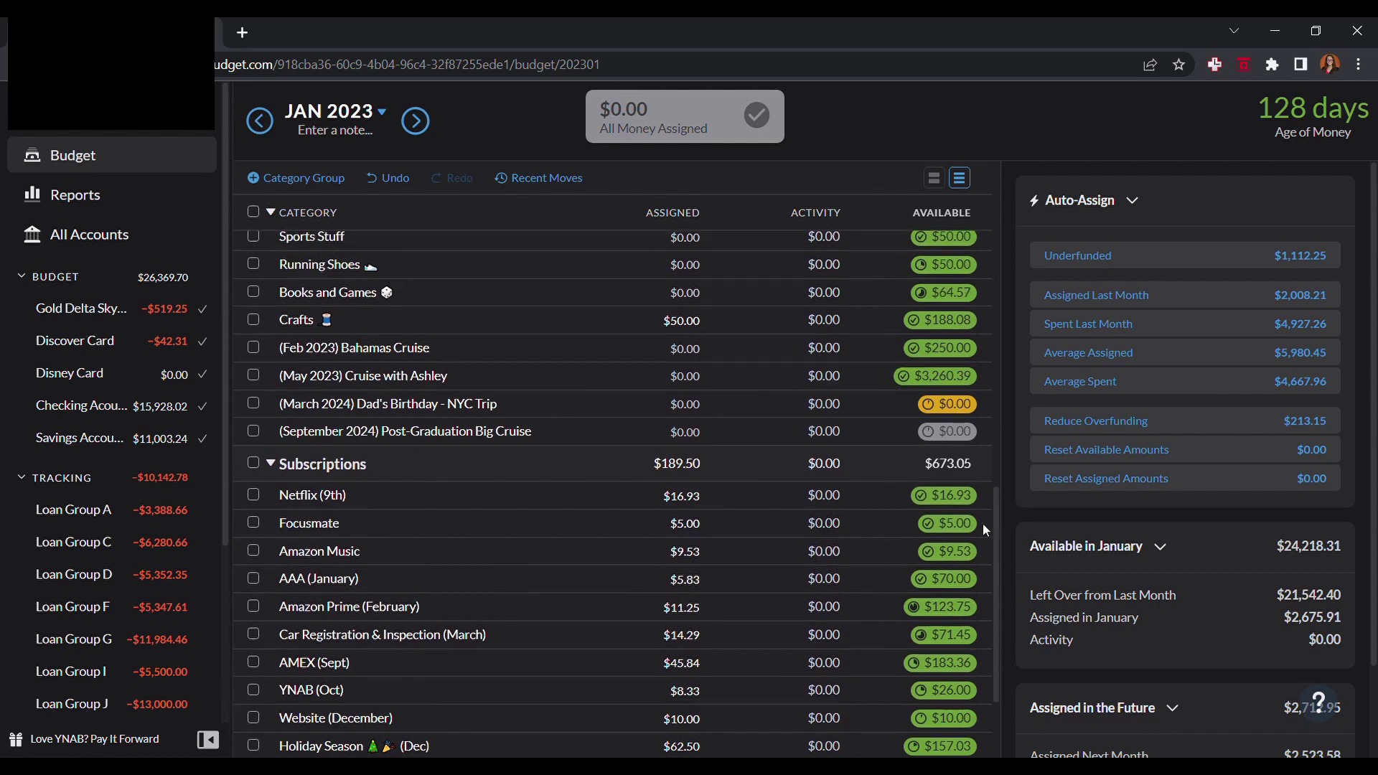
{"action": "scroll", "coordinate": [960, 523], "scroll_direction": "up", "scroll_amount": 12}
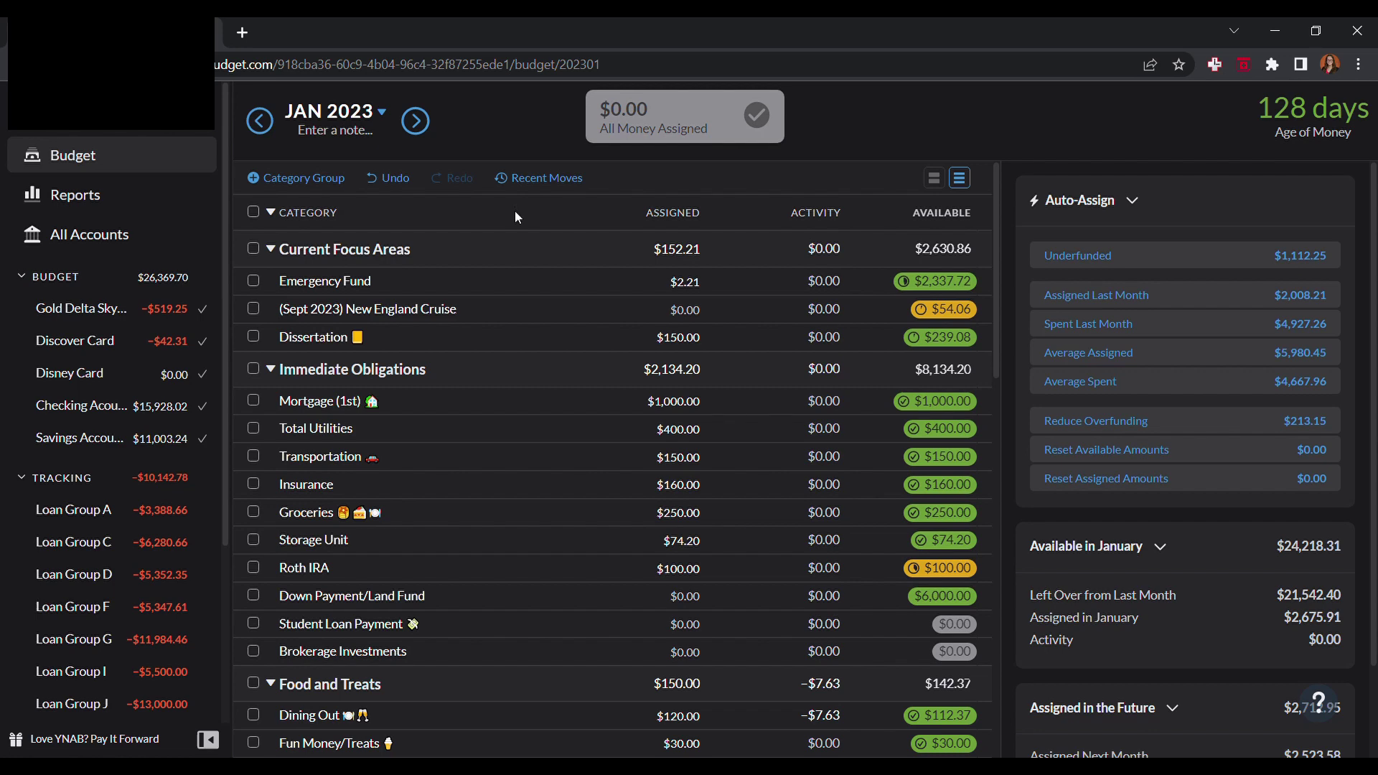
{"action": "left_click", "coordinate": [675, 401]}
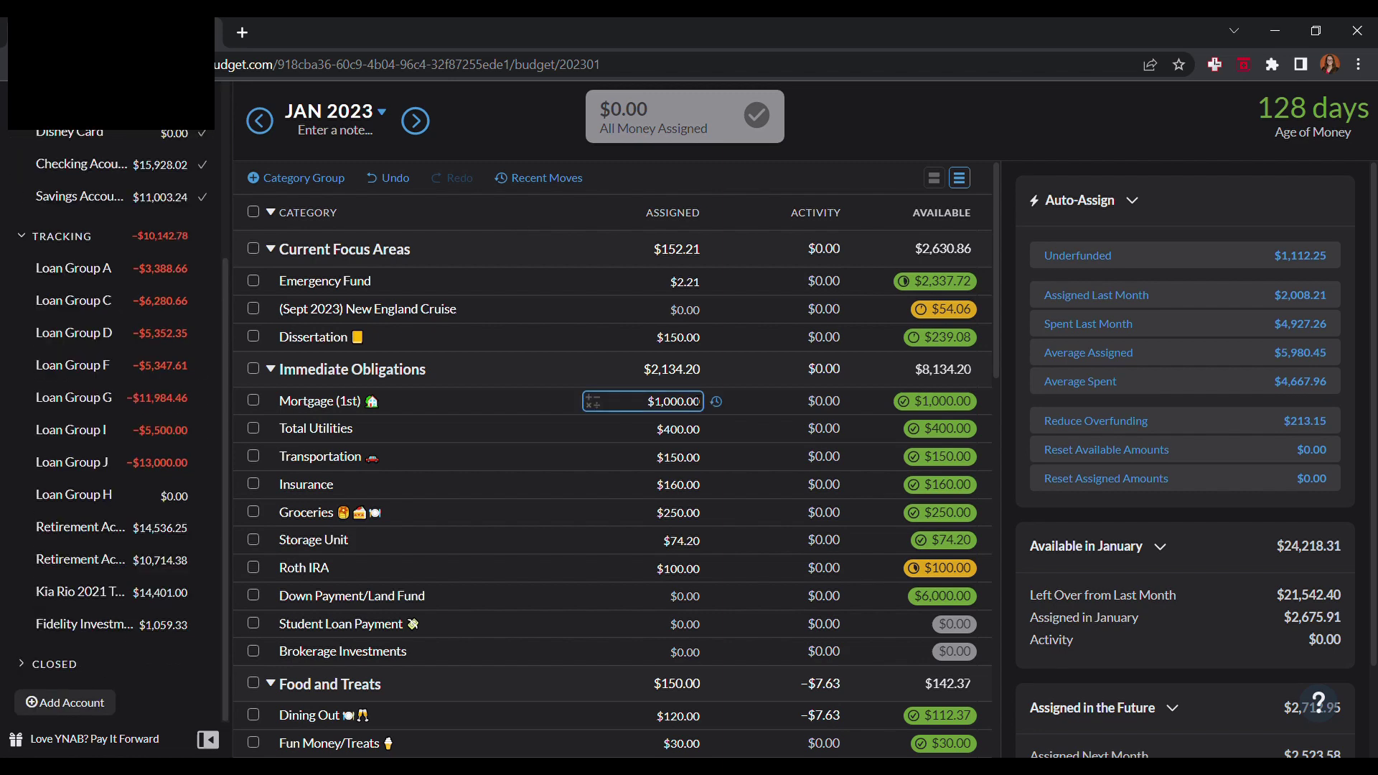
{"action": "key", "text": "Return"}
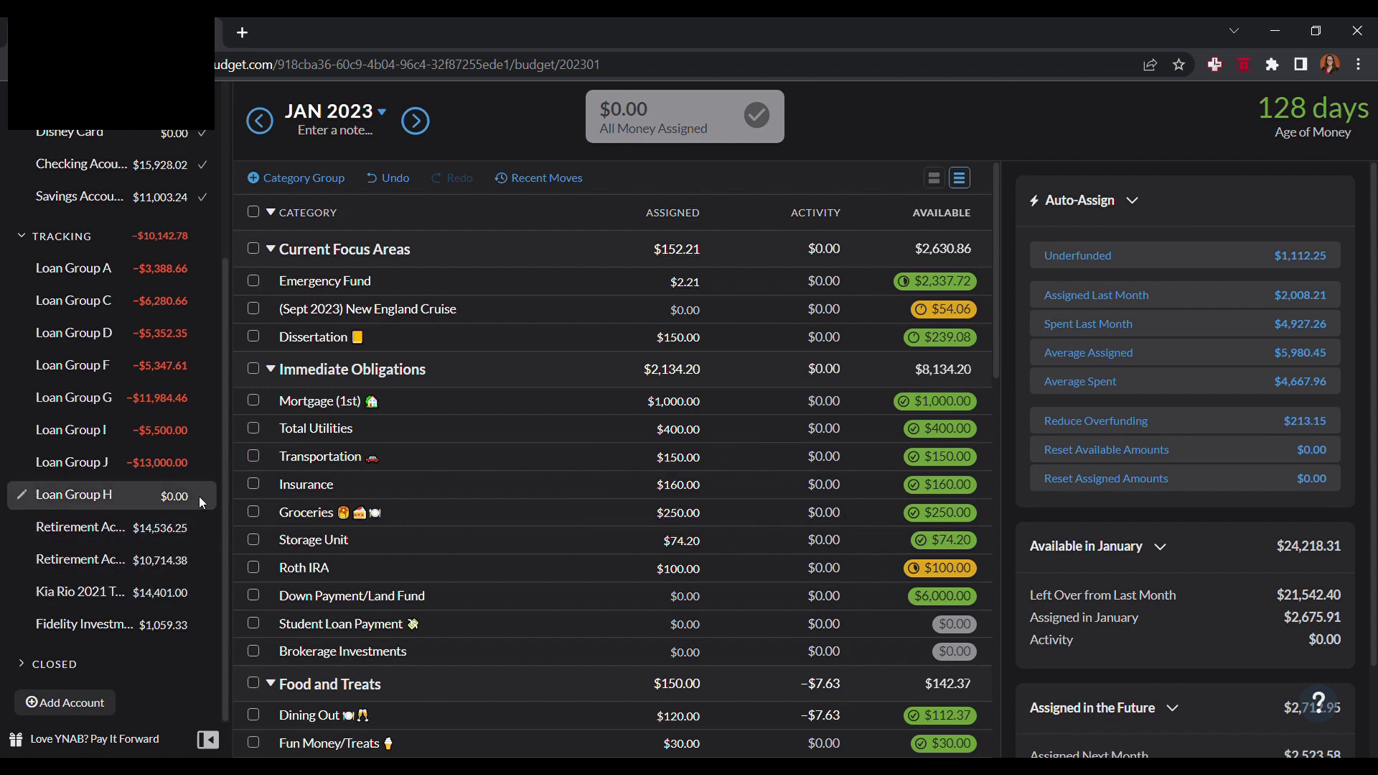
{"action": "scroll", "coordinate": [223, 442], "scroll_direction": "up", "scroll_amount": 3}
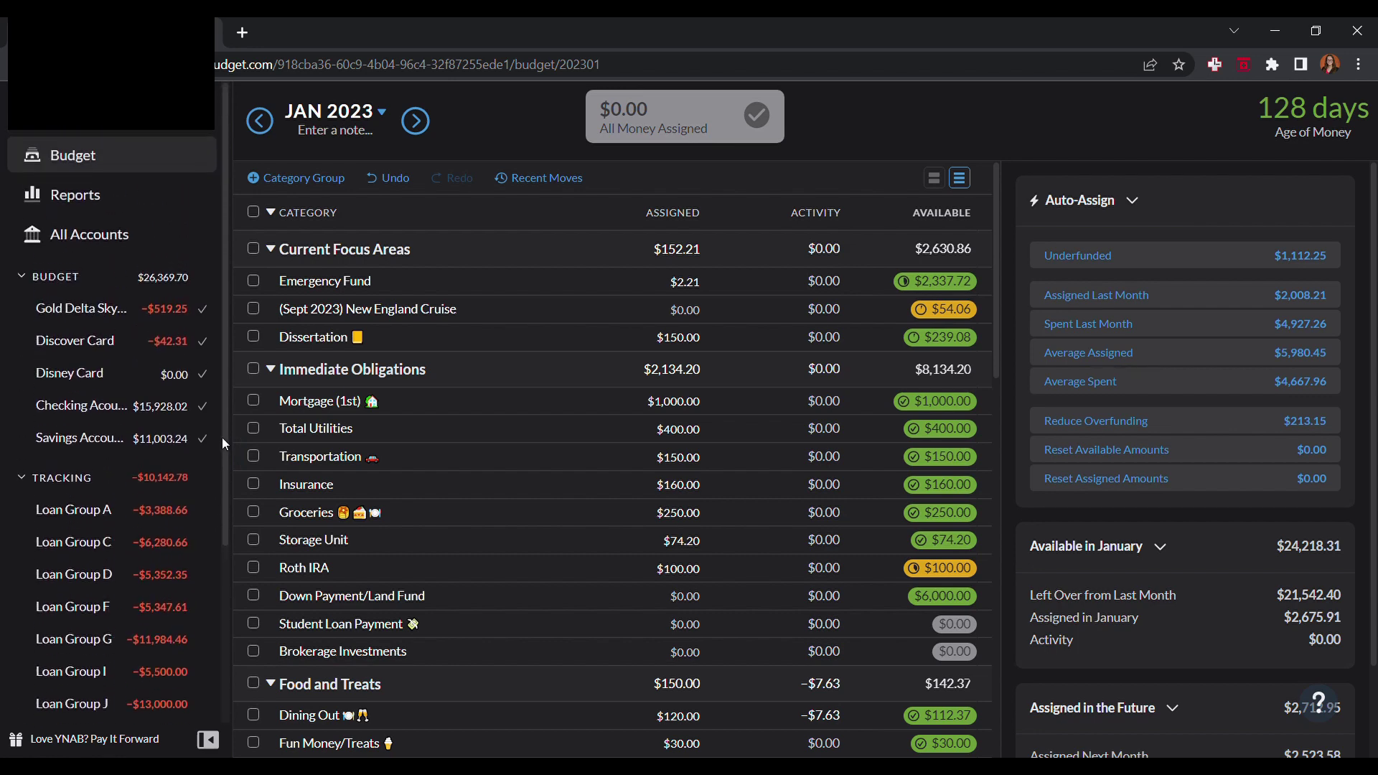